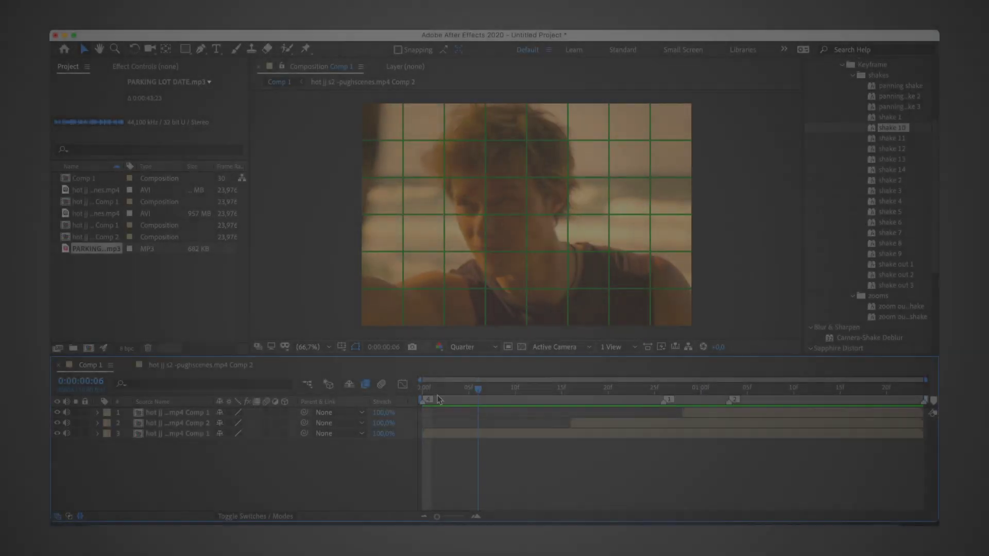
# Step: Mask the left half of layer 3 with a rectangle, then duplicate it with the mask inverted
pyautogui.click(521, 433)
pyautogui.press('q')
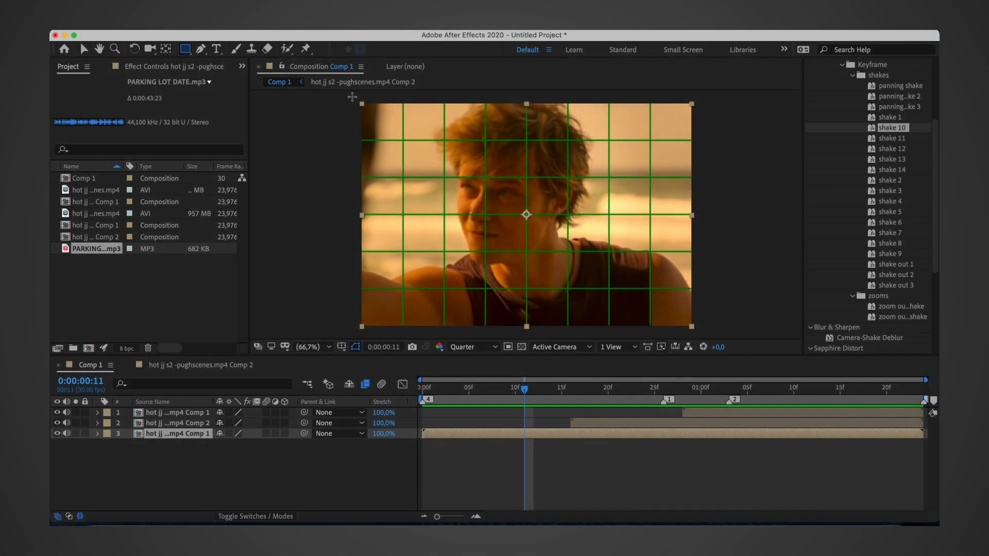
pyautogui.moveTo(354, 98)
pyautogui.mouseDown()
pyautogui.moveTo(514, 277)
pyautogui.moveTo(528, 330)
pyautogui.mouseUp()
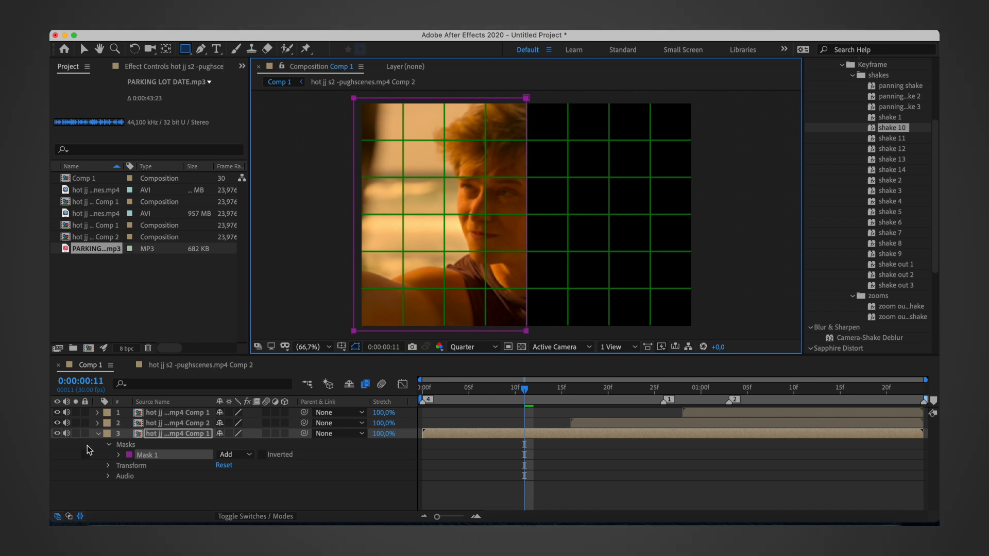
pyautogui.click(533, 435)
pyautogui.press('m')
pyautogui.click(242, 444)
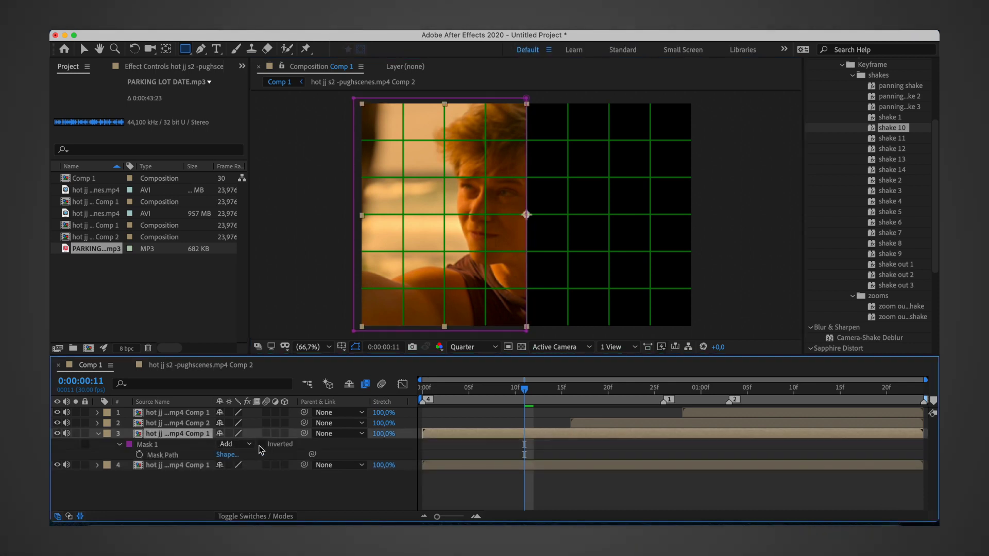
pyautogui.click(242, 436)
pyautogui.click(97, 433)
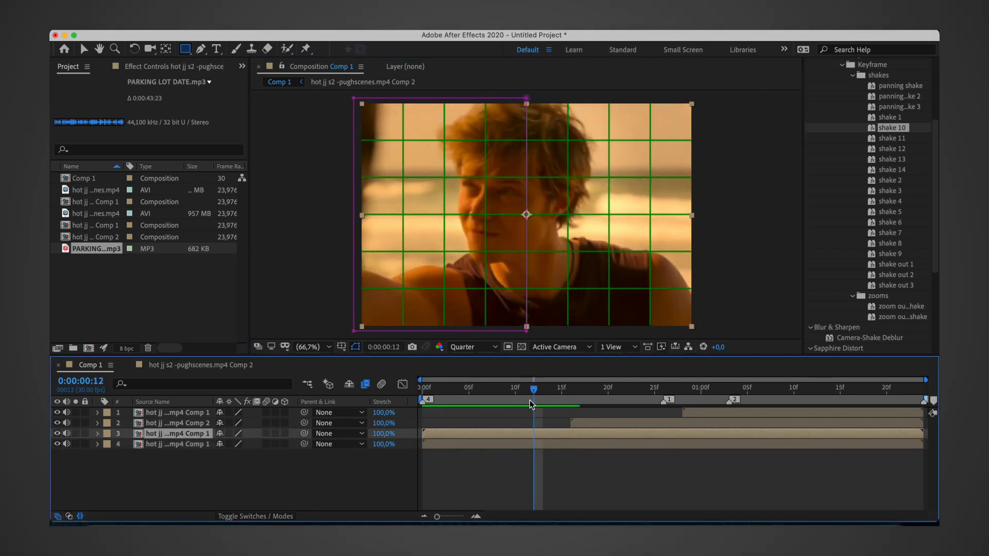
# Step: Mask the left half of the second clip and paste that mask onto the third clip
pyautogui.moveTo(533, 405); pyautogui.dragTo(617, 404)
pyautogui.click(610, 423)
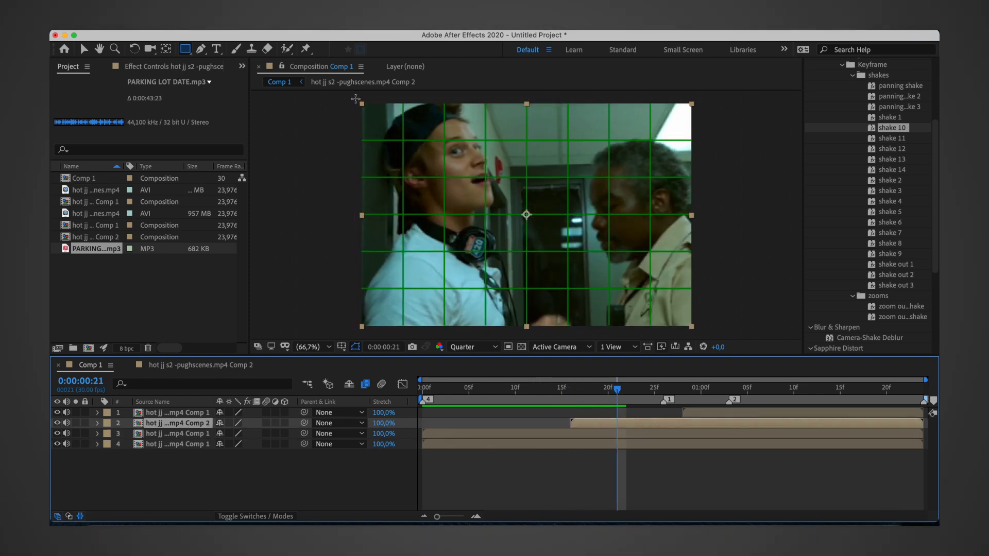
pyautogui.moveTo(355, 99); pyautogui.dragTo(523, 339)
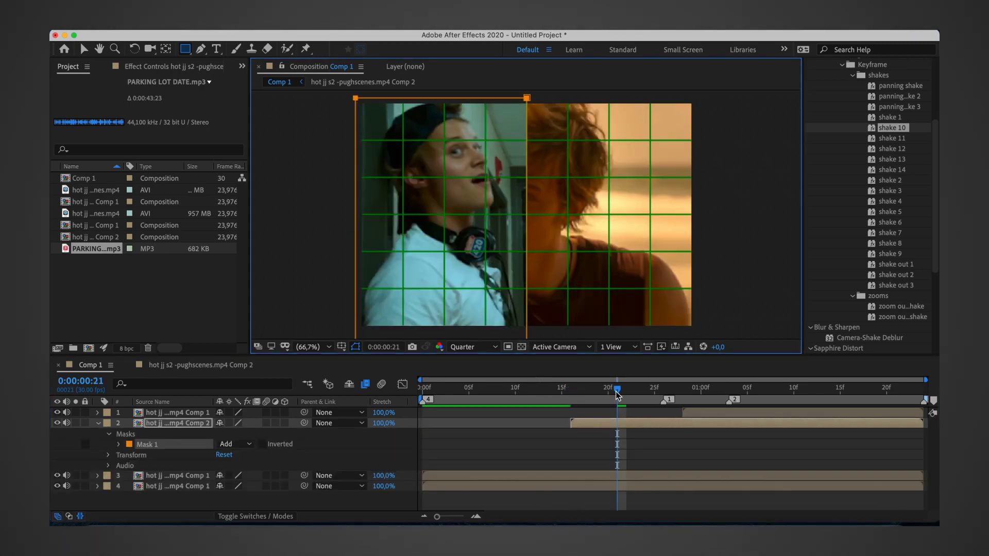
pyautogui.click(180, 99)
pyautogui.click(767, 404)
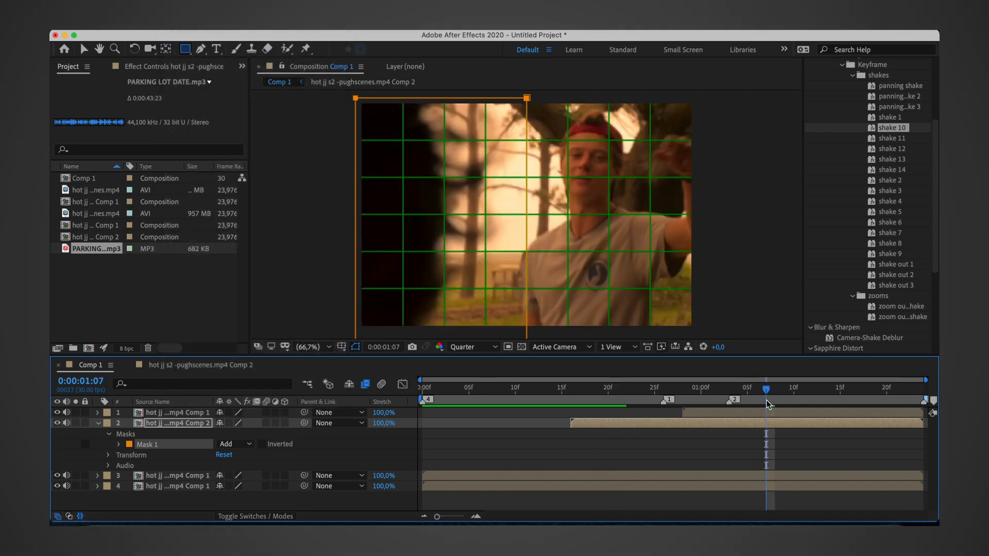
pyautogui.click(175, 413)
pyautogui.click(185, 214)
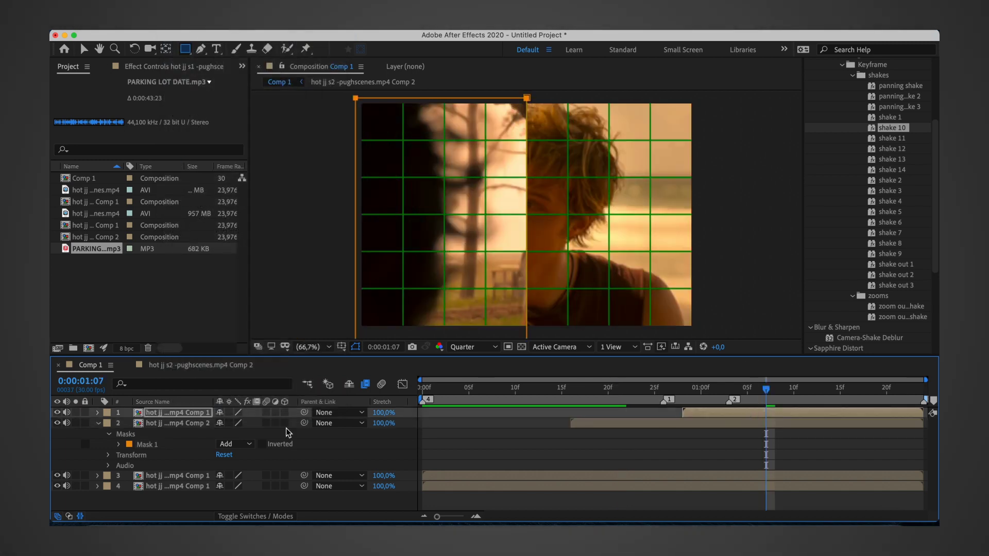
# Step: Preview the split-screen from frame 13 and return to the transition start
pyautogui.click(99, 423)
pyautogui.click(543, 390)
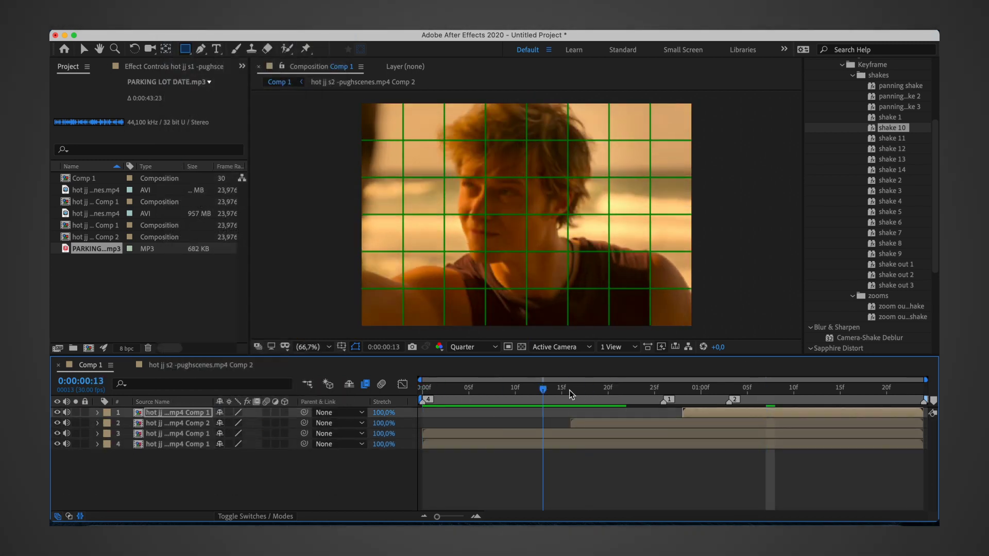
pyautogui.press('space')
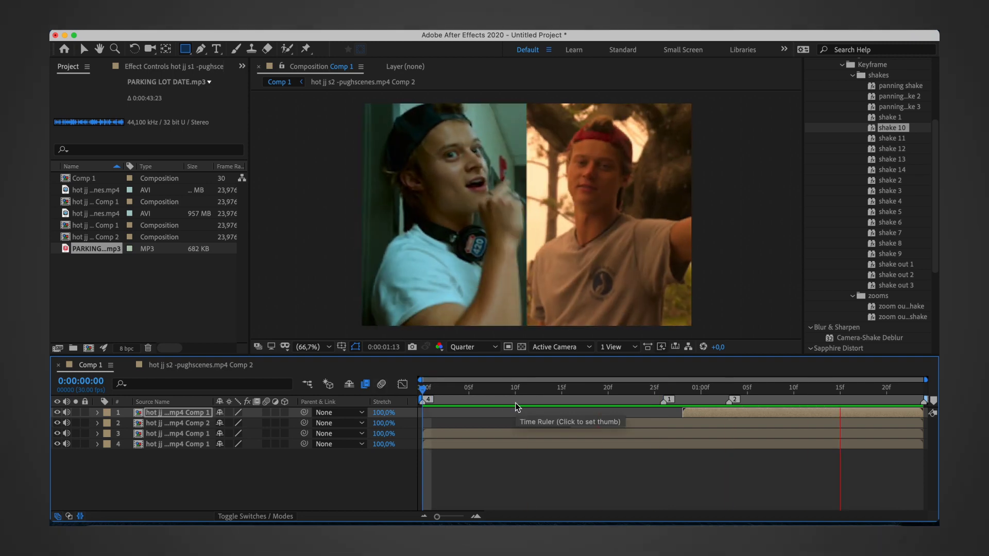
pyautogui.moveTo(524, 388)
pyautogui.mouseDown()
pyautogui.moveTo(826, 379)
pyautogui.moveTo(552, 387)
pyautogui.mouseUp()
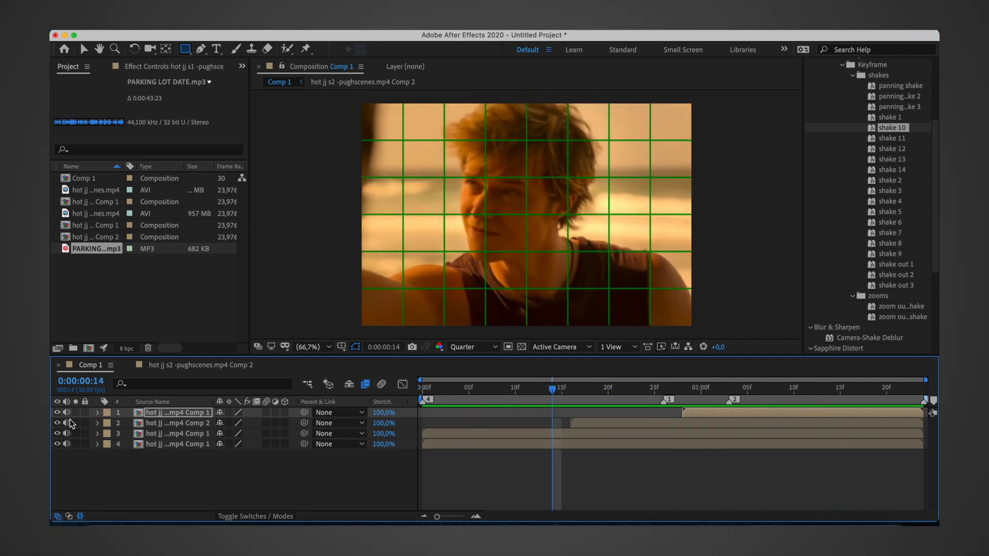
# Step: Keyframe layer 4's Position down to Y 1470 and apply Easy Ease
pyautogui.click(513, 446)
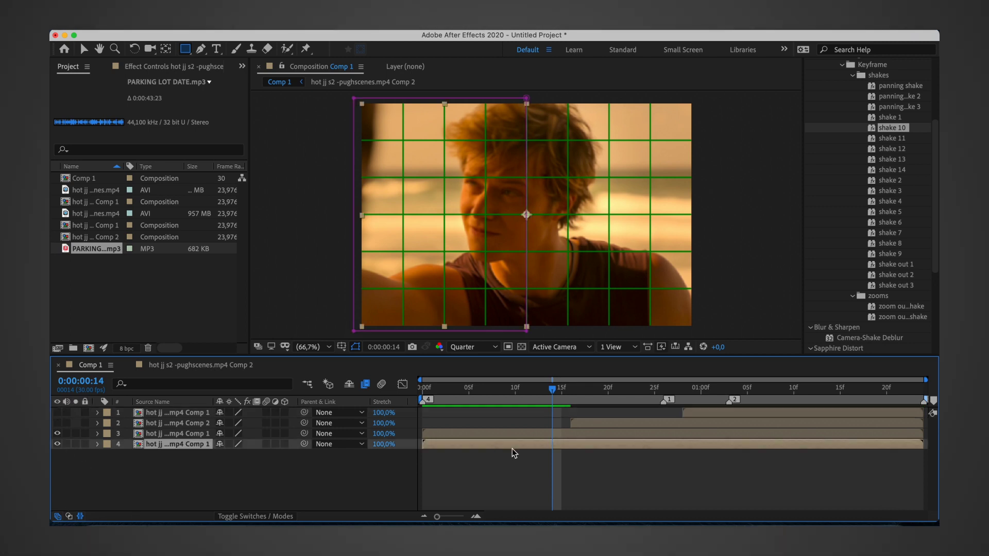
pyautogui.moveTo(676, 392); pyautogui.dragTo(657, 391)
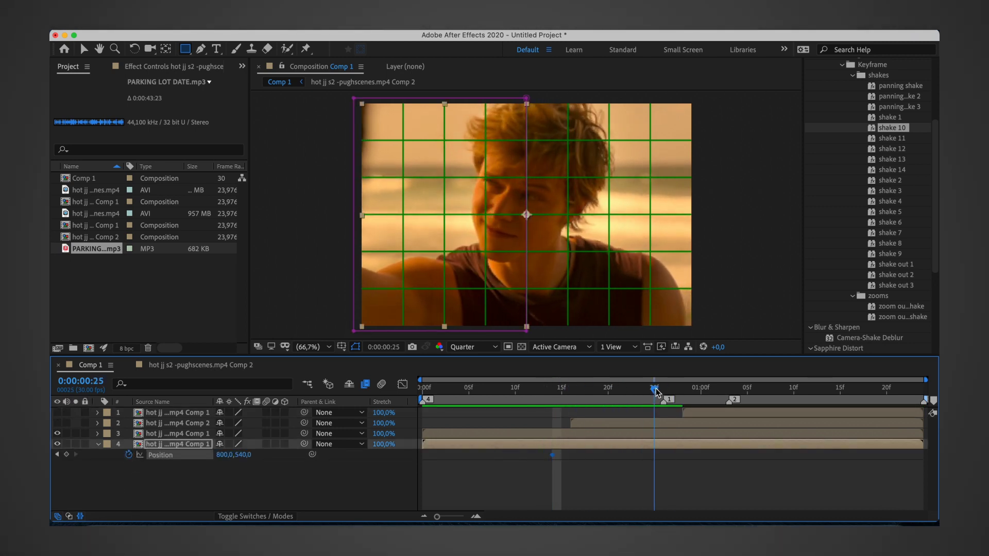
pyautogui.moveTo(244, 456); pyautogui.dragTo(479, 456)
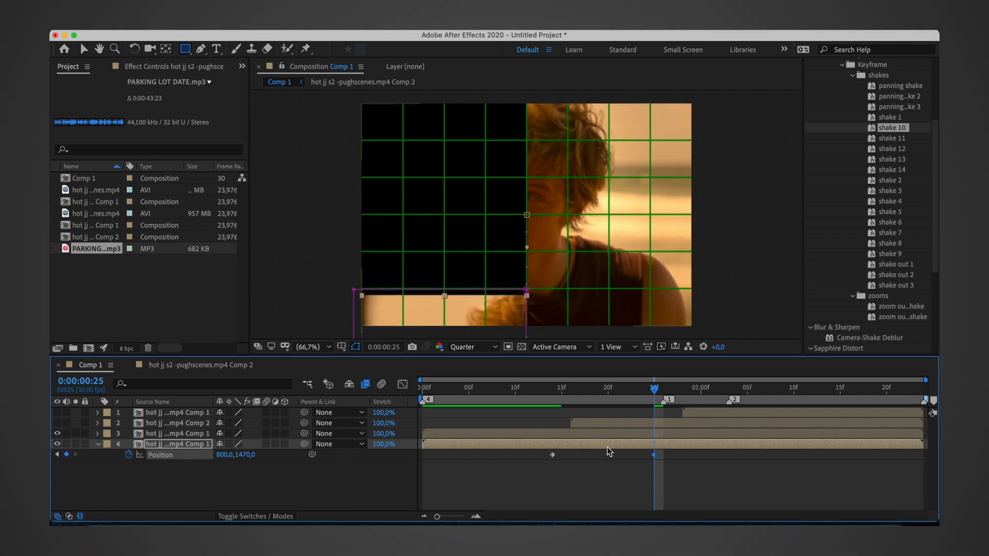
pyautogui.moveTo(654, 455); pyautogui.dragTo(776, 455)
pyautogui.rightClick(552, 455)
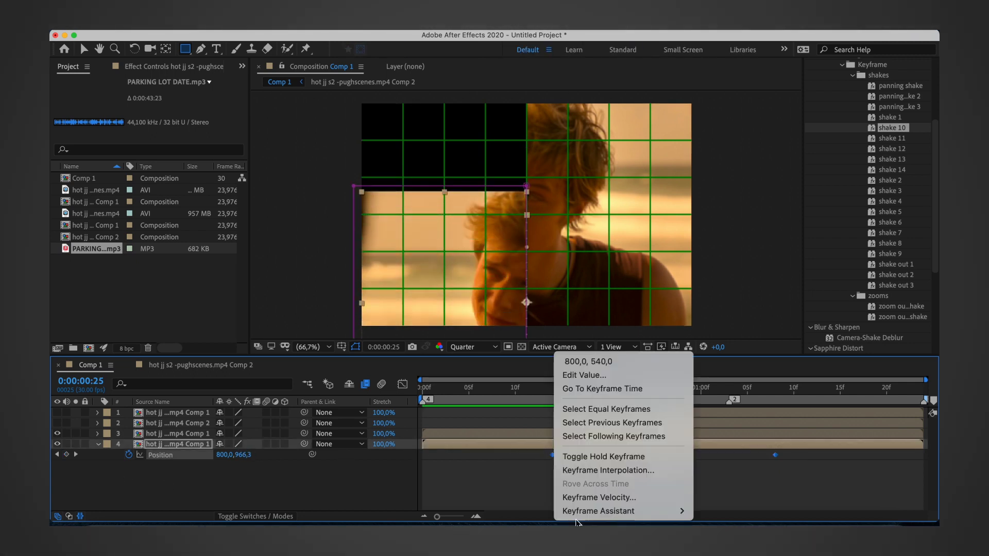
pyautogui.moveTo(597, 511)
pyautogui.click(717, 369)
# Step: Separate Position dimensions in the Graph Editor and shape the Y curve into an S-curve
pyautogui.click(402, 384)
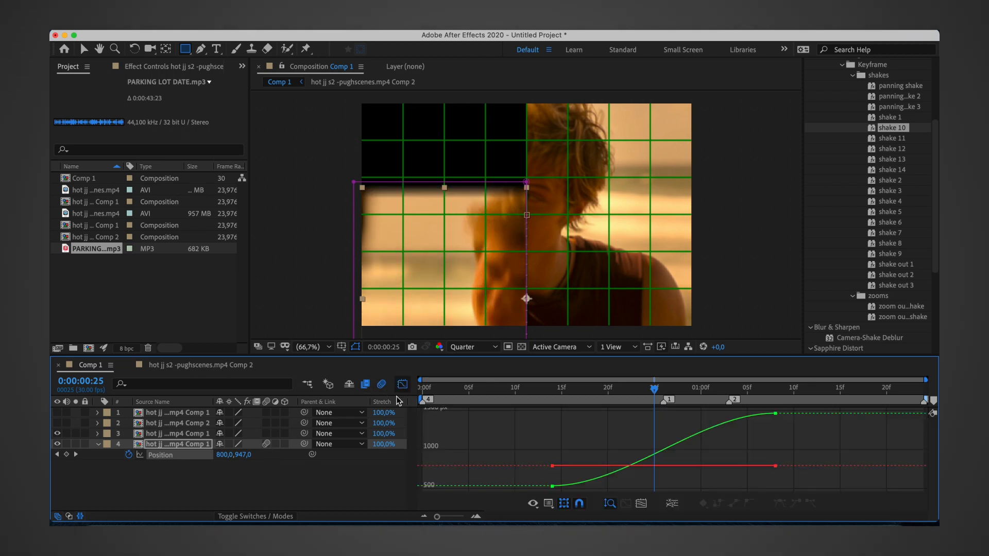
pyautogui.click(674, 506)
pyautogui.click(552, 485)
pyautogui.moveTo(626, 485); pyautogui.dragTo(678, 485)
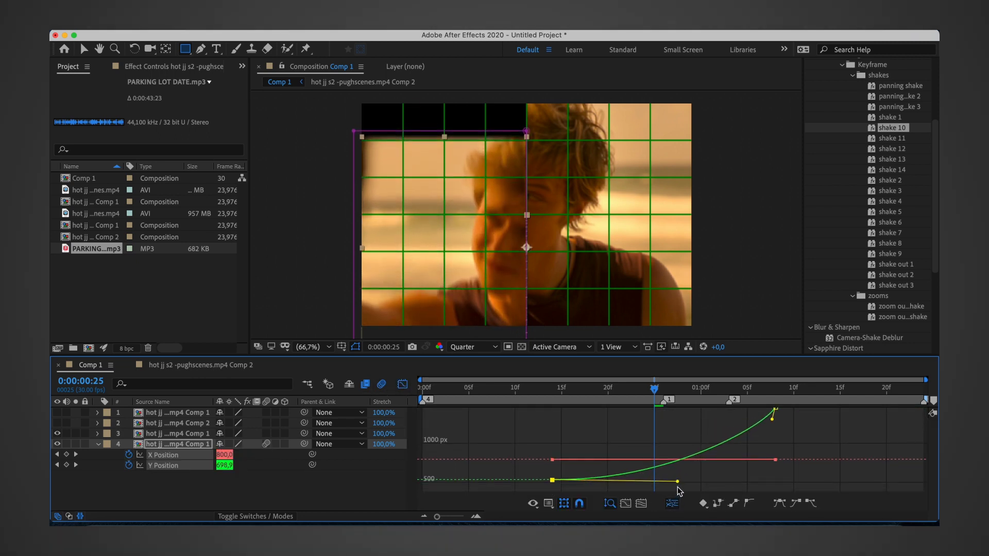
pyautogui.click(664, 390)
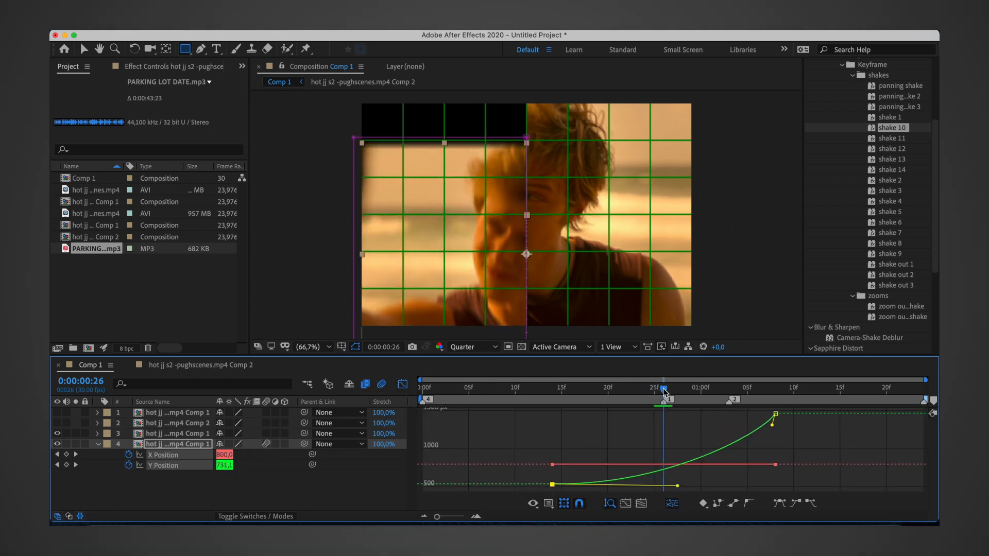
pyautogui.click(766, 430)
pyautogui.moveTo(762, 427); pyautogui.dragTo(610, 413)
# Step: Preview the eased downward slide of the left half several times
pyautogui.press('space')
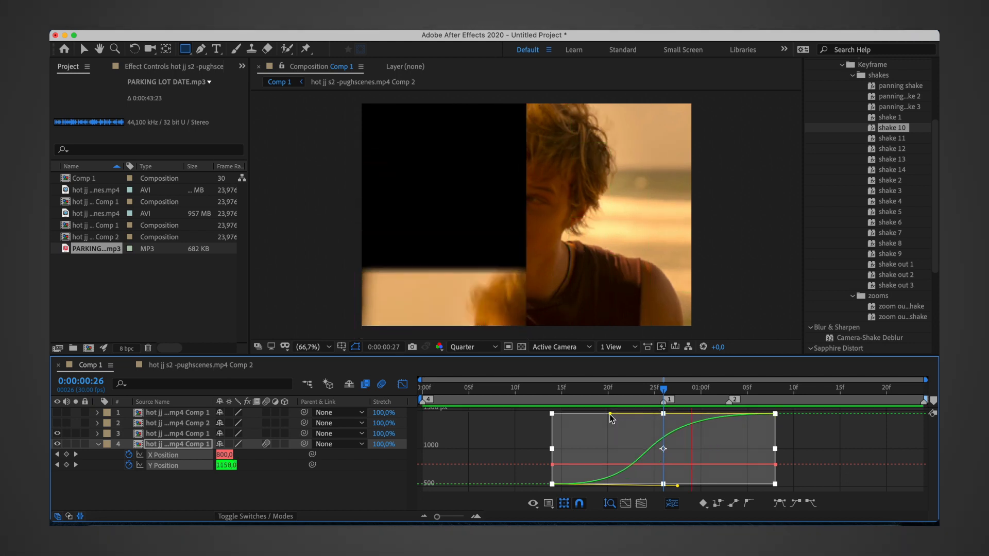
pyautogui.press('space')
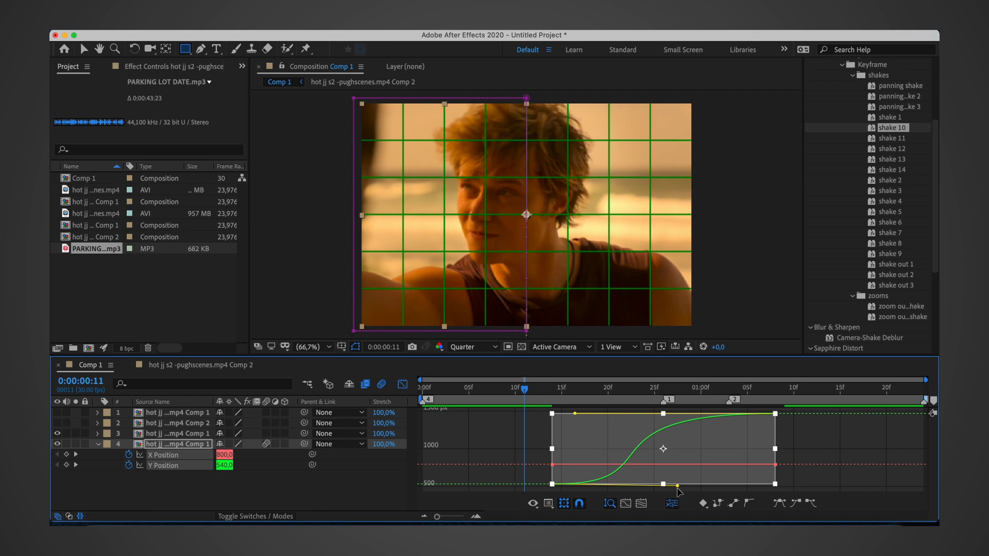
pyautogui.press('space')
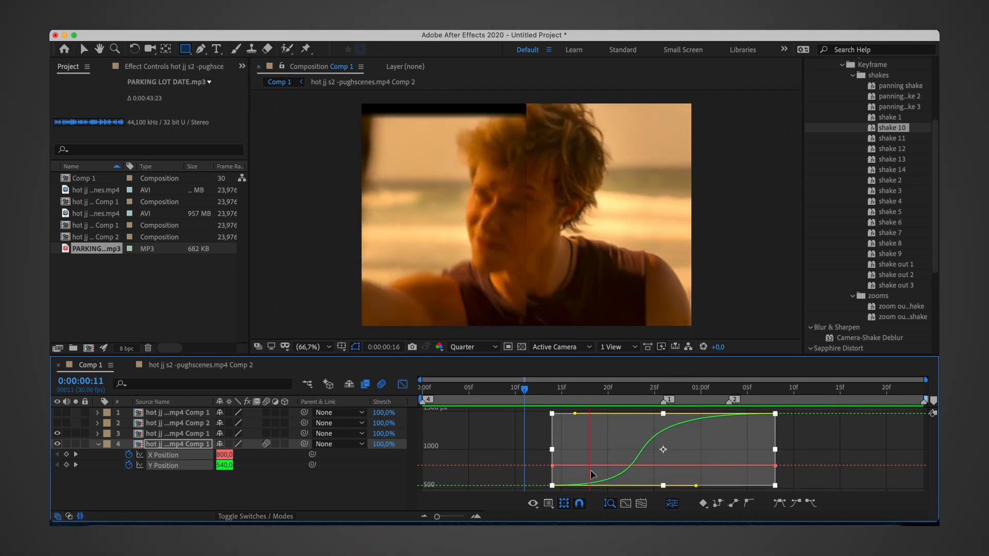
pyautogui.click(748, 402)
pyautogui.hotkey('shift', 'F3')
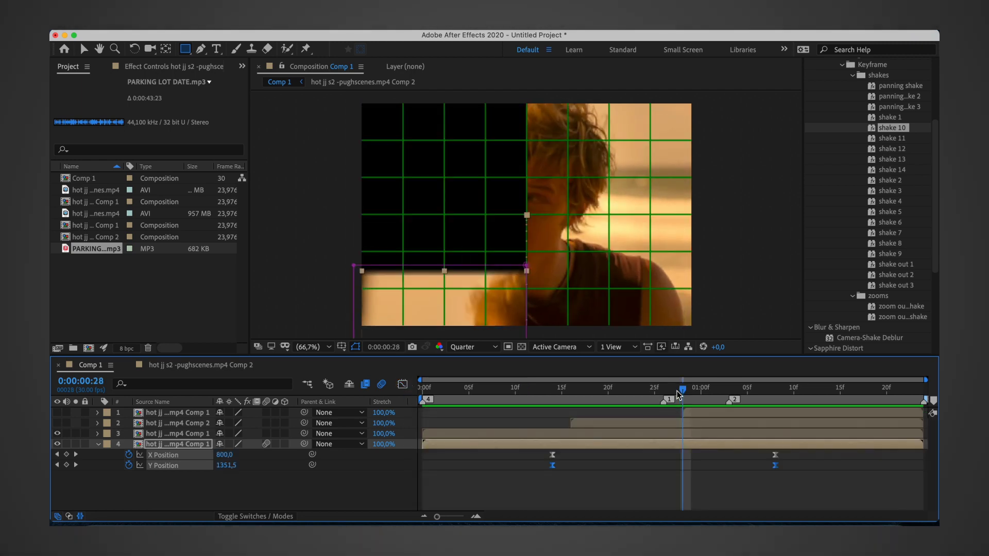
pyautogui.press('space')
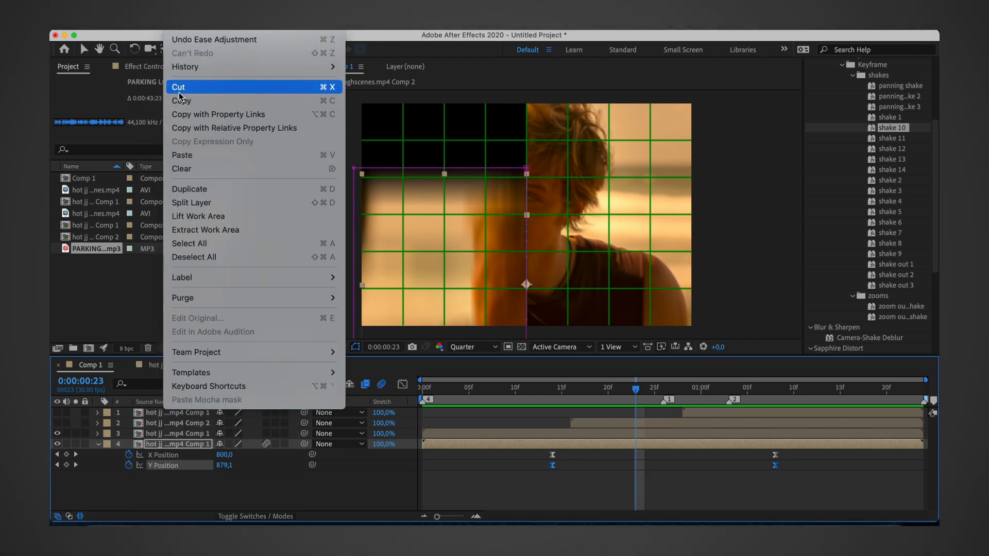
# Step: Copy layer 4's slide keyframes and paste them onto layer 3's Position
pyautogui.click(566, 401)
pyautogui.click(609, 401)
pyautogui.click(610, 434)
pyautogui.press('p')
pyautogui.click(175, 6)
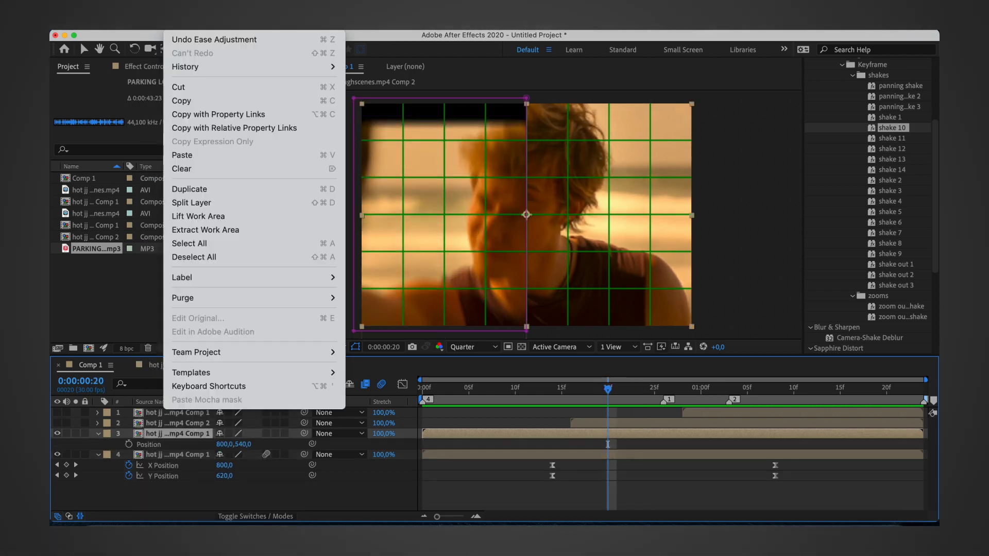
pyautogui.click(182, 155)
pyautogui.press('2')
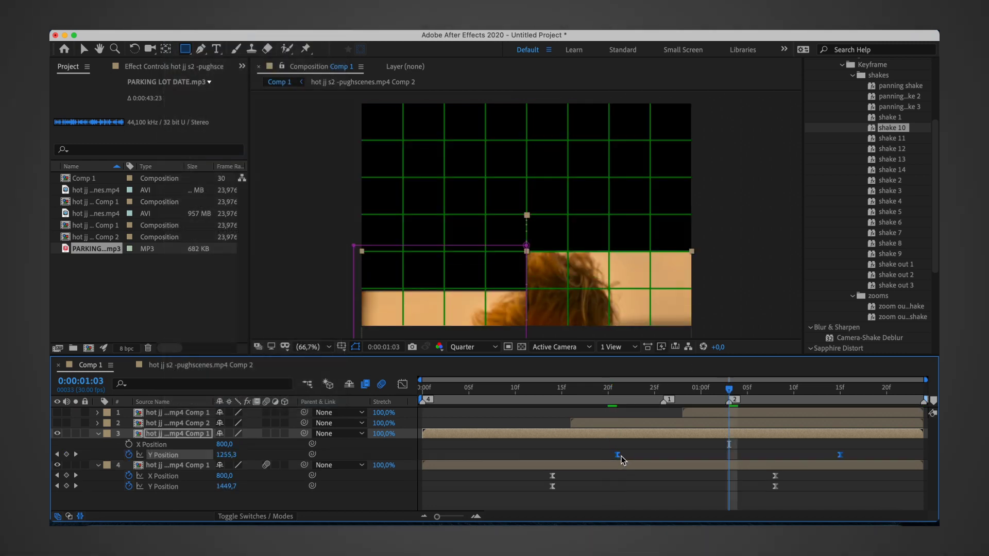
# Step: Set layer 3's end Y Position to -392 so it slides up, and preview
pyautogui.moveTo(619, 460)
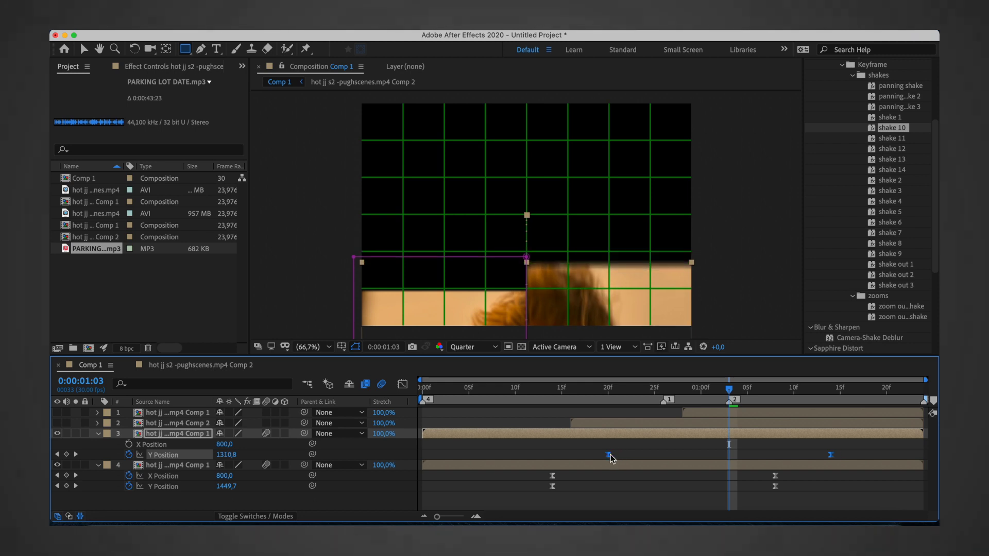
pyautogui.press('space')
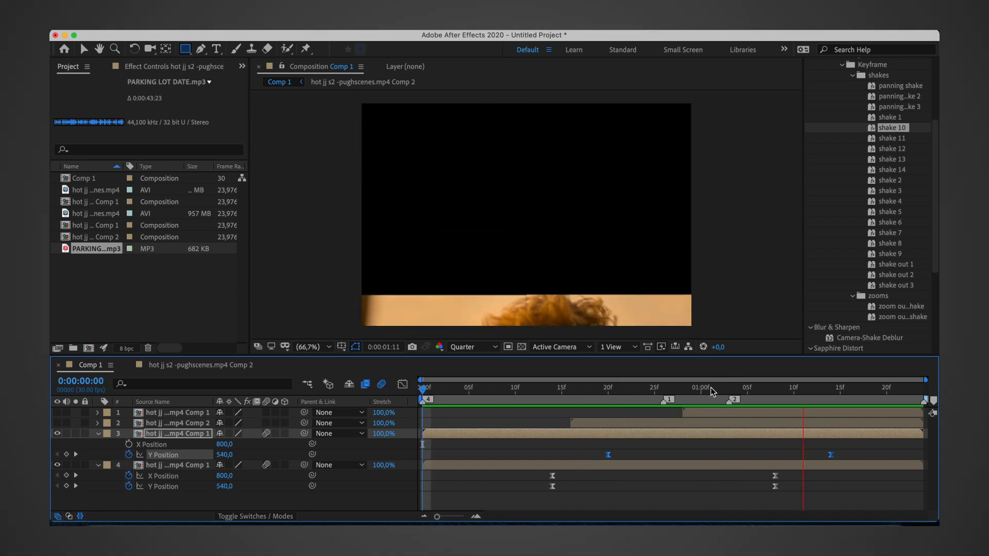
pyautogui.click(838, 396)
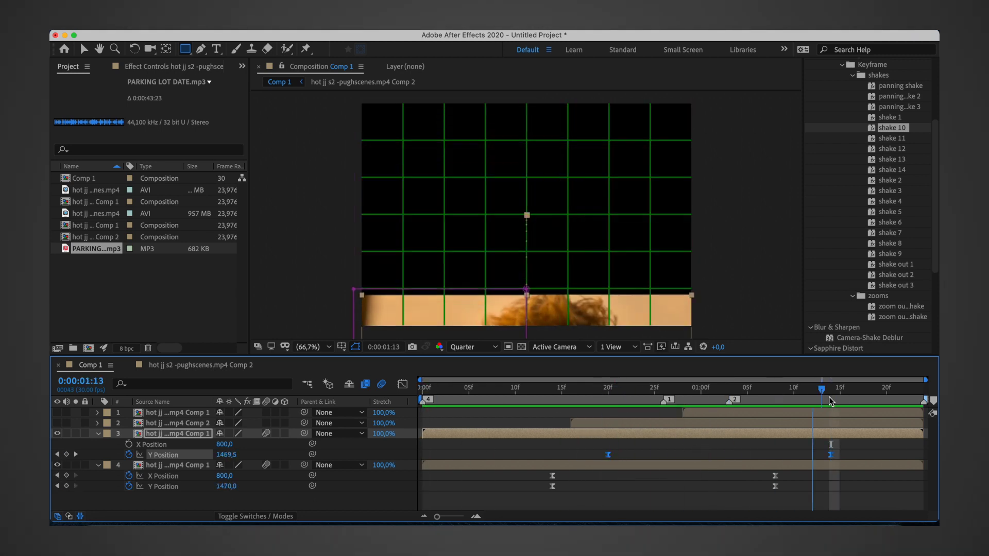
pyautogui.click(297, 444)
pyautogui.moveTo(220, 455)
pyautogui.mouseDown()
pyautogui.moveTo(53, 464)
pyautogui.moveTo(198, 453)
pyautogui.mouseUp()
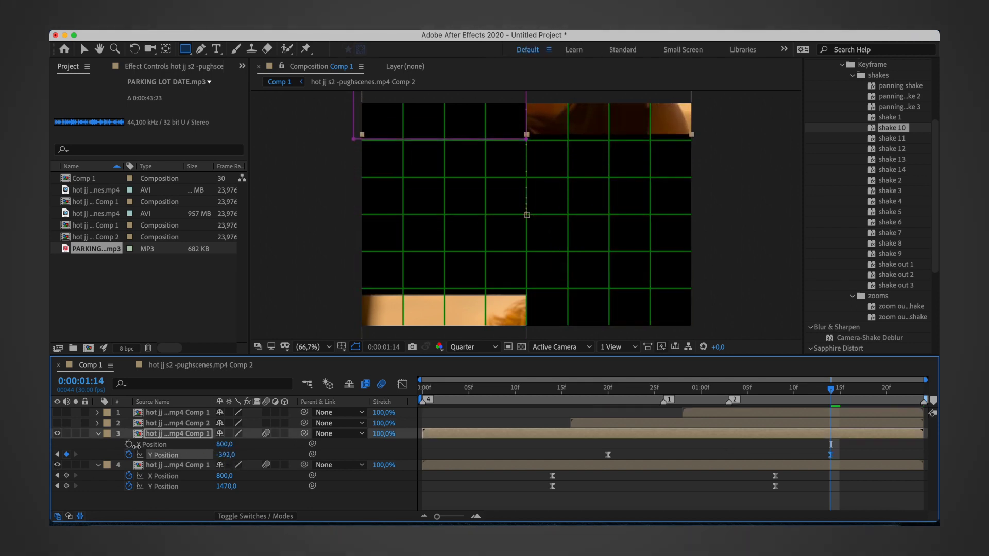
pyautogui.press('space')
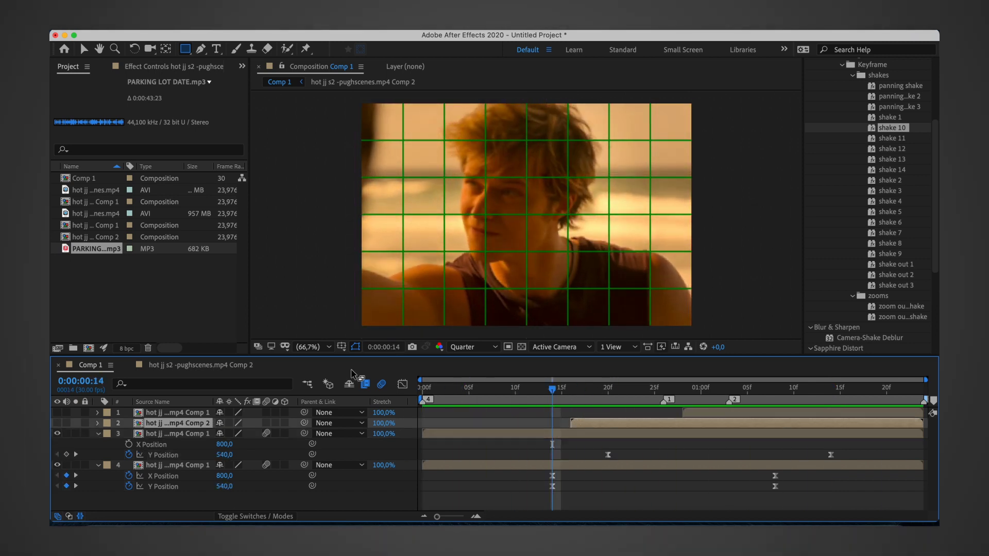
# Step: Paste the slide keyframes onto layer 2 and set its Y Position to 365
pyautogui.click(170, 23)
pyautogui.click(232, 154)
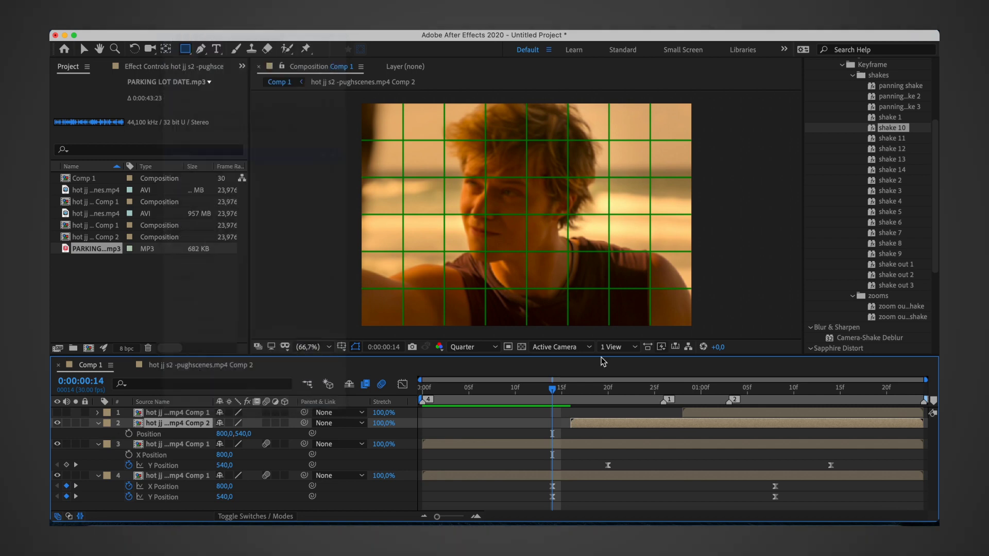
pyautogui.moveTo(552, 389); pyautogui.dragTo(763, 410)
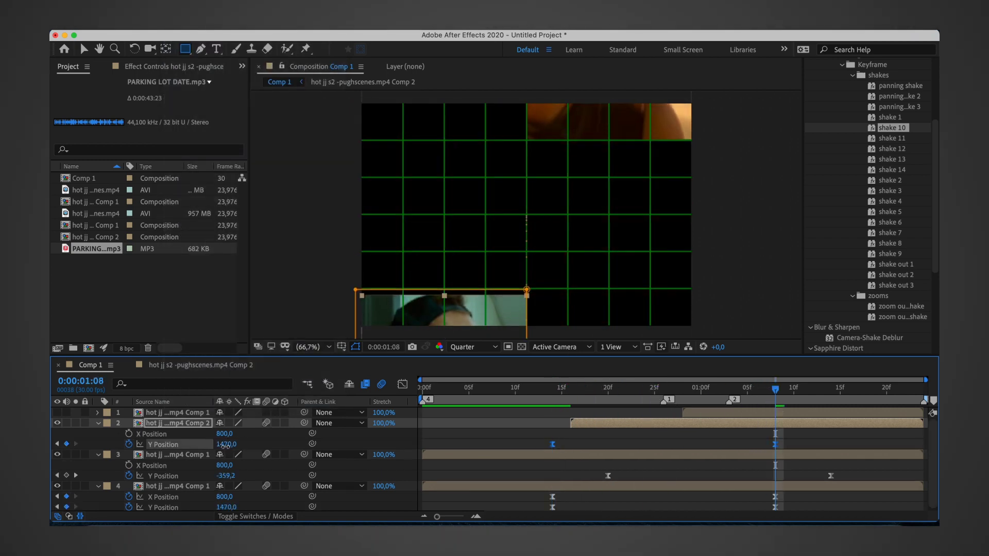
pyautogui.moveTo(225, 444); pyautogui.dragTo(51, 439)
pyautogui.moveTo(223, 447); pyautogui.dragTo(212, 444)
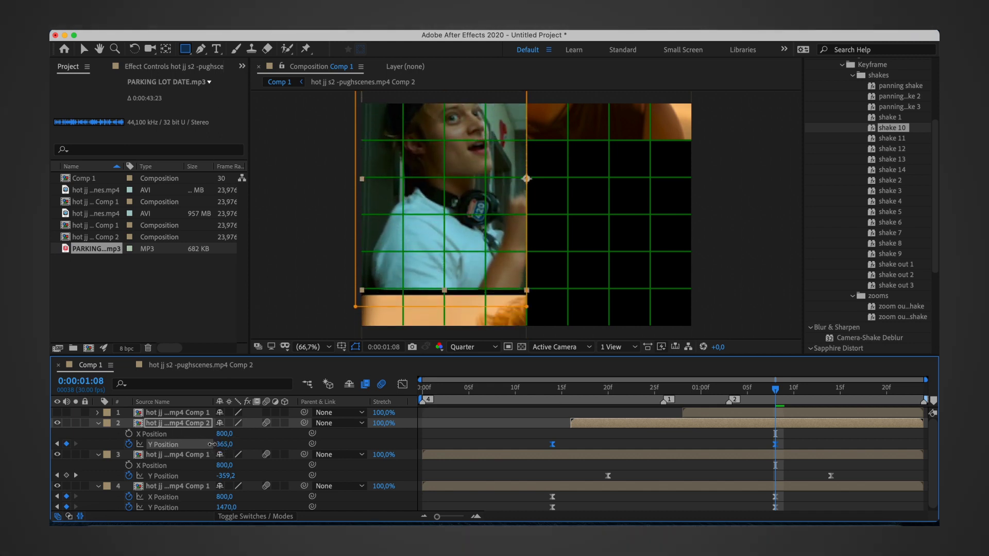
pyautogui.moveTo(775, 388)
pyautogui.mouseDown()
pyautogui.moveTo(571, 370)
pyautogui.moveTo(707, 394)
pyautogui.moveTo(766, 392)
pyautogui.mouseUp()
# Step: Copy layer 3's Y Position keyframes
pyautogui.moveTo(840, 484); pyautogui.dragTo(586, 470)
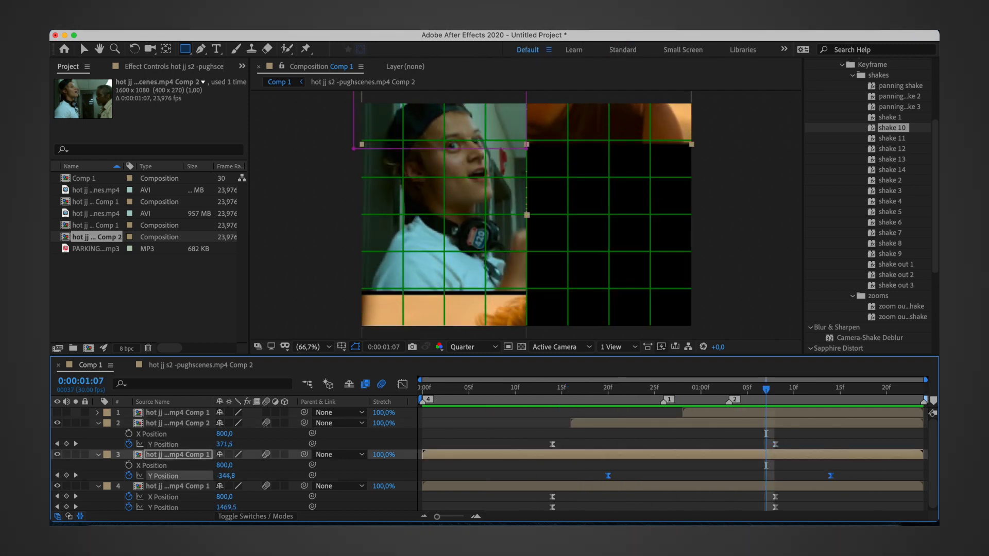
pyautogui.click(177, 101)
pyautogui.moveTo(612, 395)
pyautogui.mouseDown()
pyautogui.moveTo(648, 396)
pyautogui.moveTo(610, 401)
pyautogui.mouseUp()
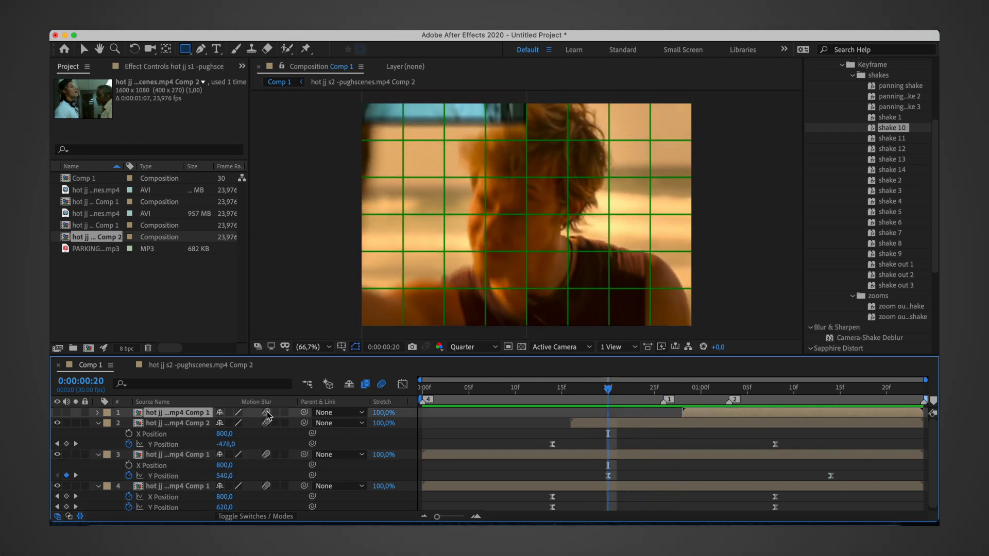
# Step: Paste the keyframes onto layer 1, set Y Position to 689, retime them, and preview
pyautogui.click(176, 155)
pyautogui.moveTo(608, 390); pyautogui.dragTo(831, 397)
pyautogui.moveTo(225, 434); pyautogui.dragTo(157, 434)
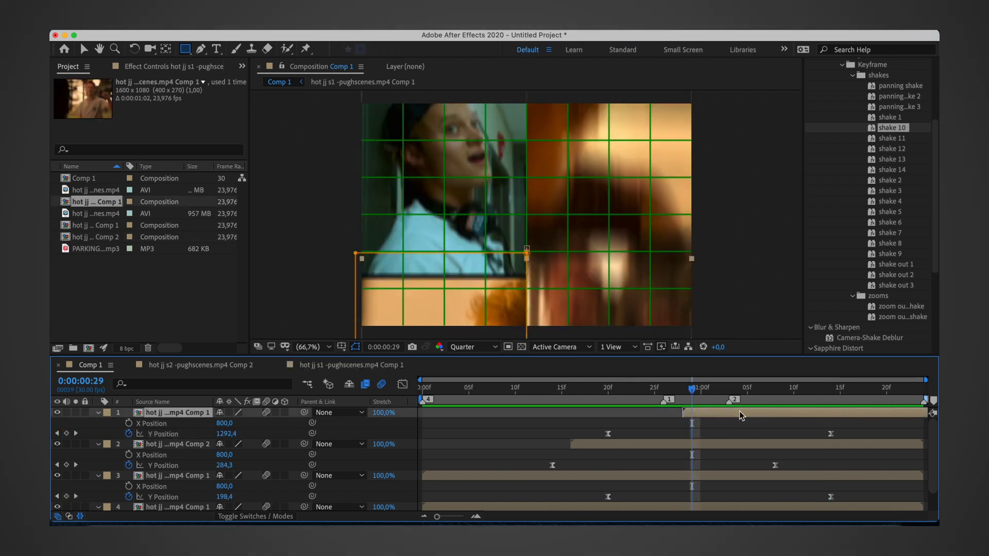
pyautogui.moveTo(750, 413)
pyautogui.mouseDown()
pyautogui.moveTo(650, 417)
pyautogui.moveTo(697, 421)
pyautogui.mouseUp()
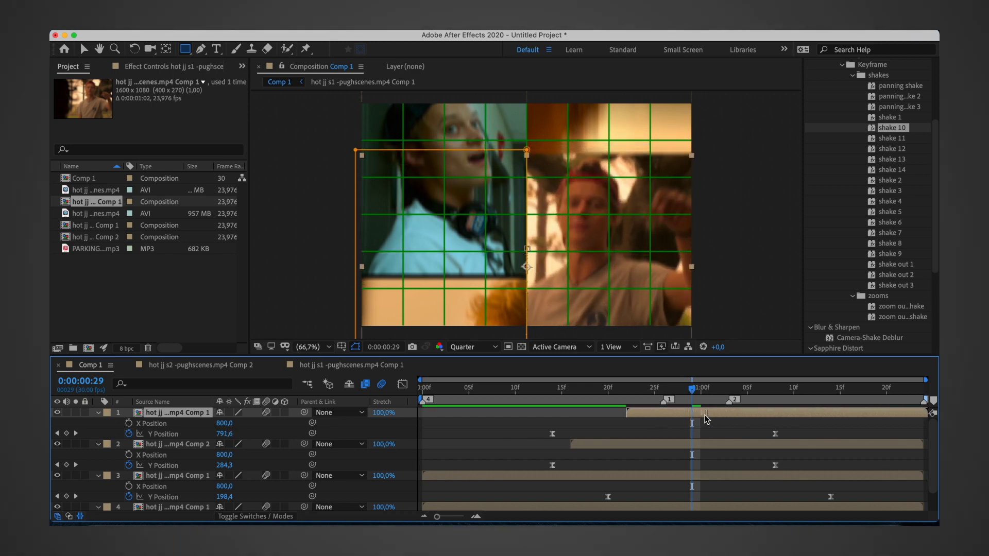
pyautogui.moveTo(534, 432); pyautogui.dragTo(780, 439)
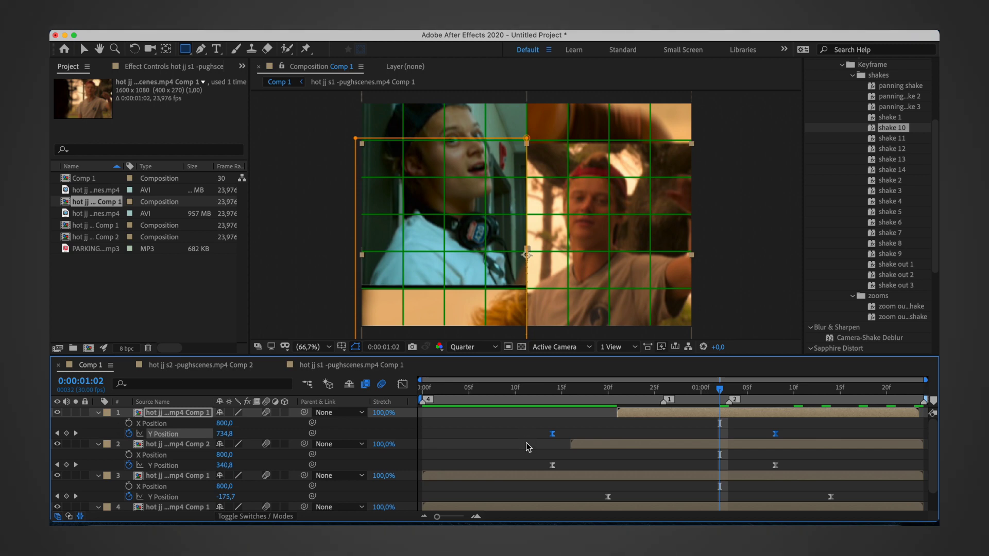
pyautogui.moveTo(554, 415); pyautogui.dragTo(611, 416)
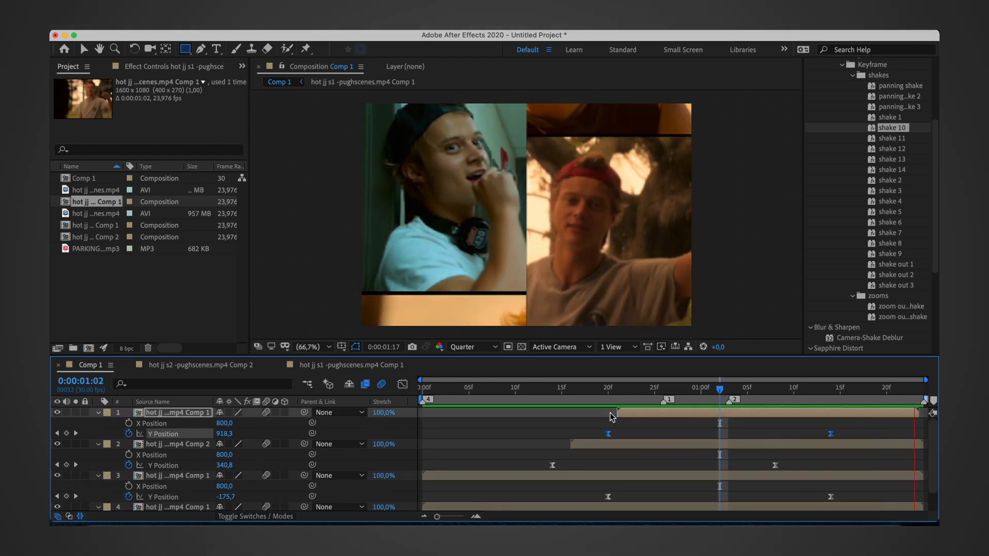
pyautogui.press('space')
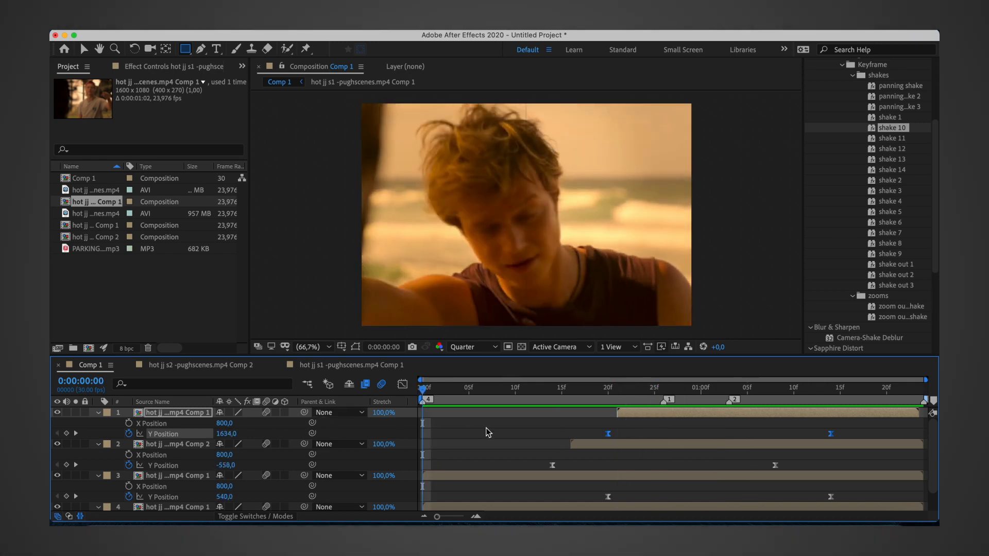
# Step: Add a new white solid layer, White Solid 1, at the top of the stack
pyautogui.press('u')
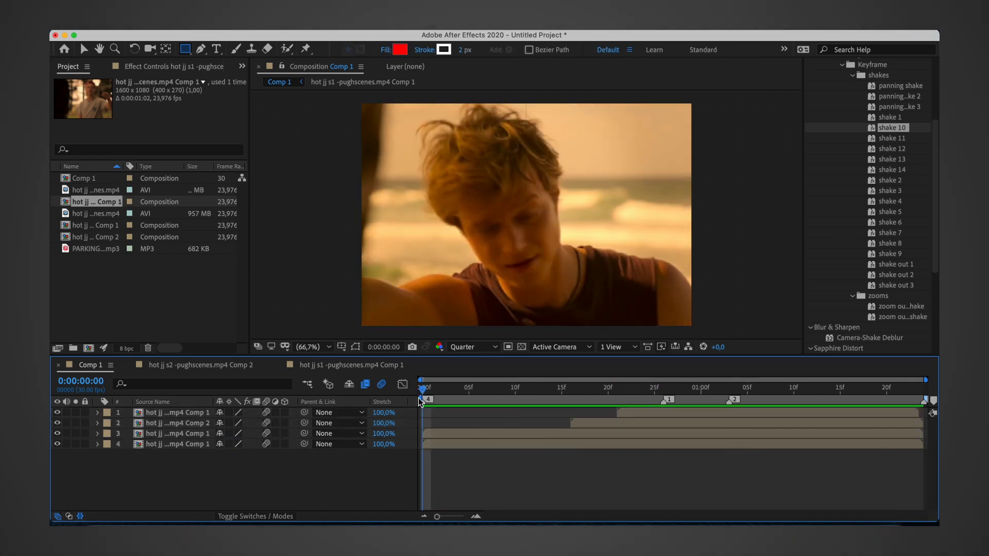
pyautogui.rightClick(248, 456)
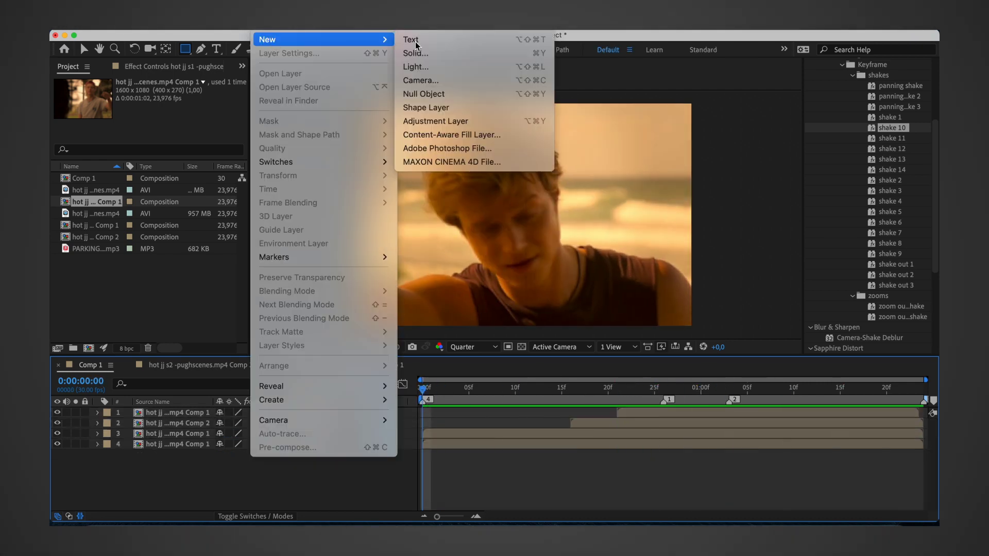
pyautogui.click(462, 234)
pyautogui.hotkey('ctrl', 'y')
pyautogui.press('Return')
# Step: Apply 3D Stroke to White Solid 1 with a black stroke colour
pyautogui.hotkey('ctrl', 'f')
pyautogui.write('3d')
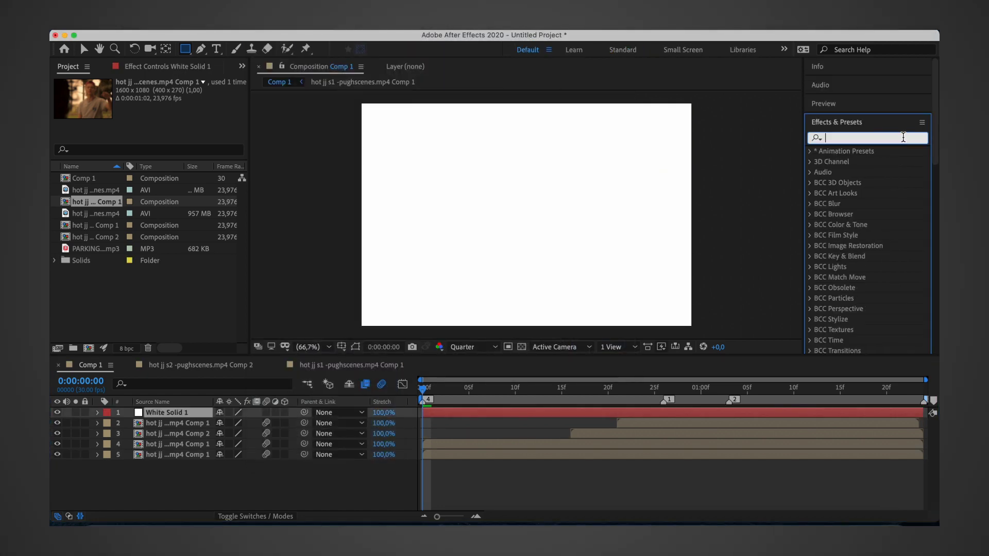
pyautogui.write(' str')
pyautogui.doubleClick(852, 161)
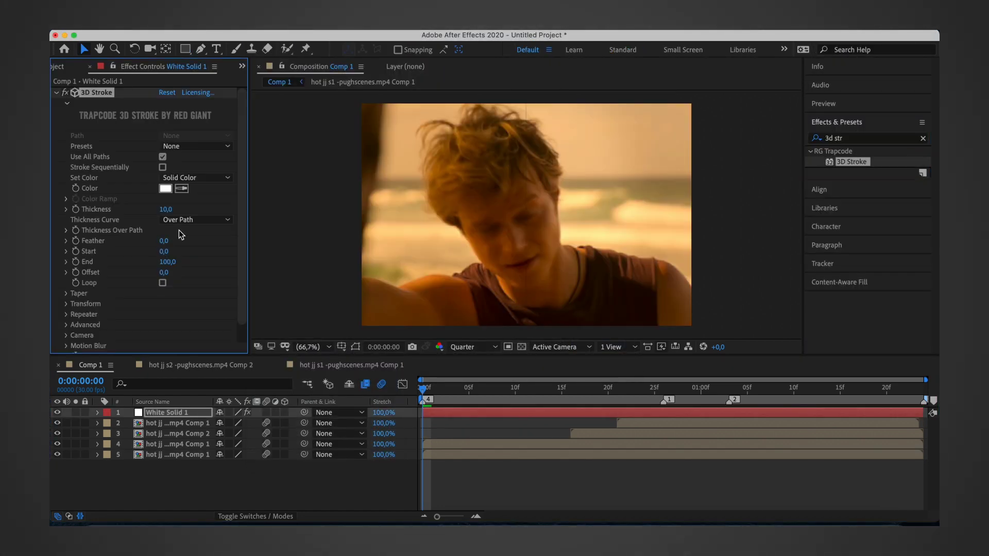
pyautogui.click(165, 188)
pyautogui.click(767, 252)
# Step: Draw a rectangular mask over the left half using the proportional grid
pyautogui.click(342, 346)
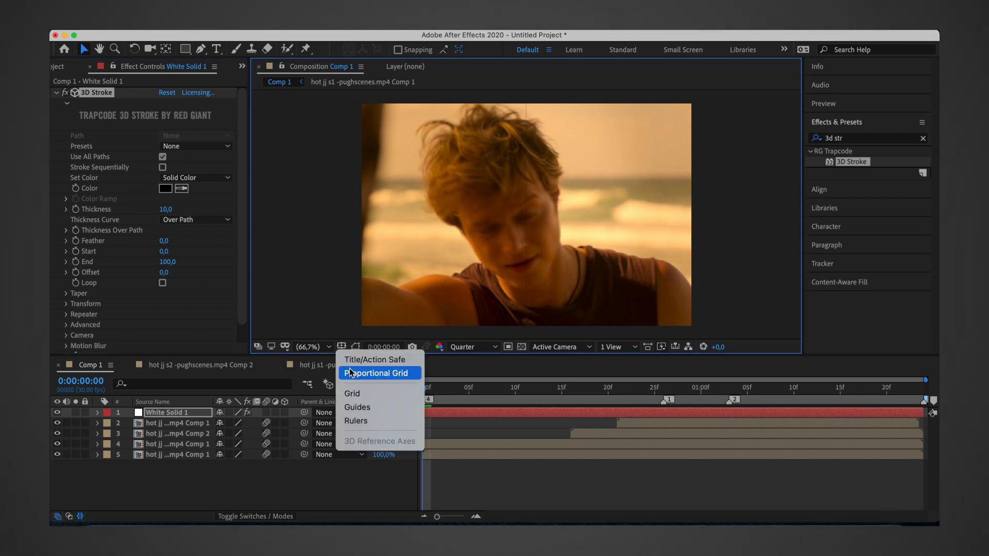
pyautogui.click(356, 376)
pyautogui.moveTo(353, 100); pyautogui.dragTo(526, 338)
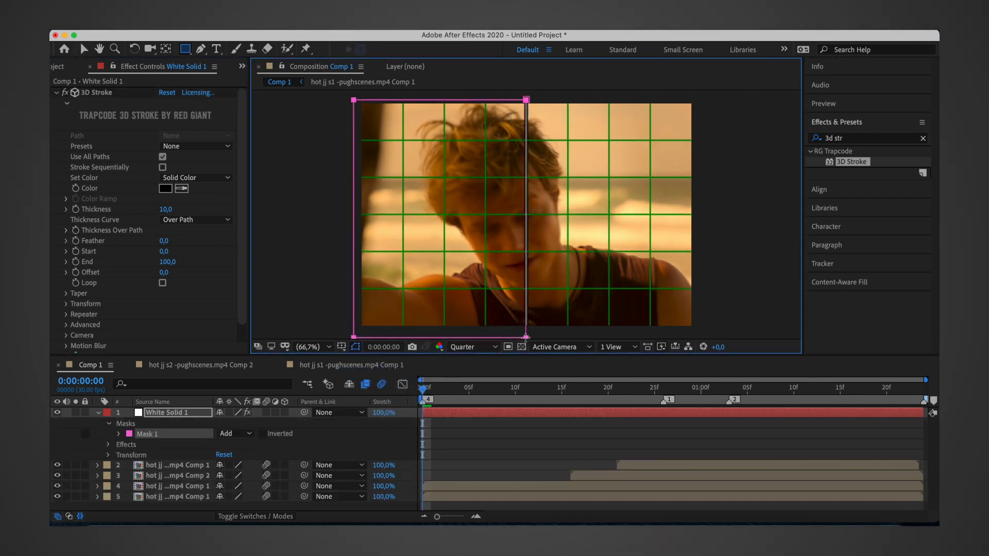
pyautogui.click(512, 358)
pyautogui.click(98, 413)
pyautogui.write('1')
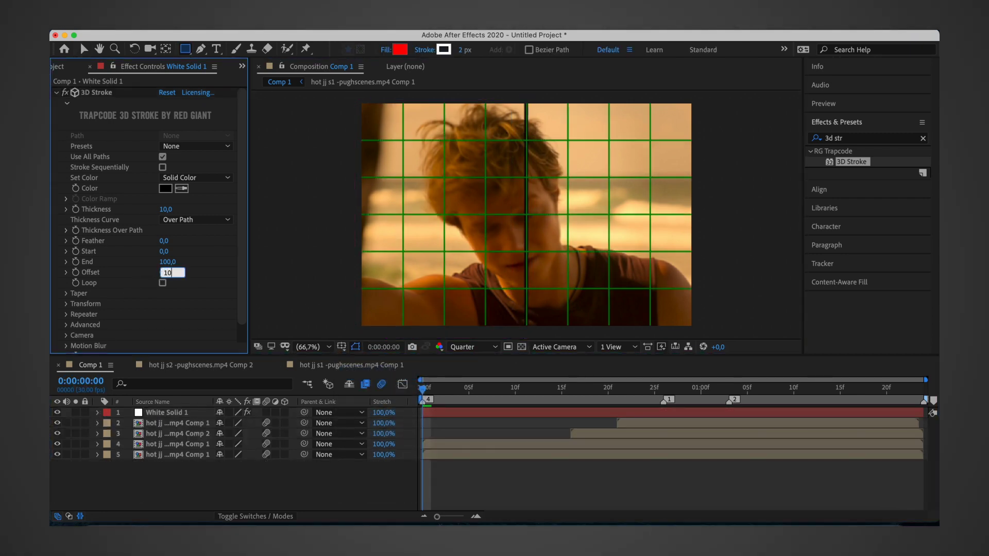
# Step: Keyframe the 3D Stroke Offset from 100 at the start to -50 at the comp end
pyautogui.write('0')
pyautogui.press('Return')
pyautogui.click(67, 293)
pyautogui.scroll(-2, 155, 268)
pyautogui.click(76, 232)
pyautogui.click(525, 387)
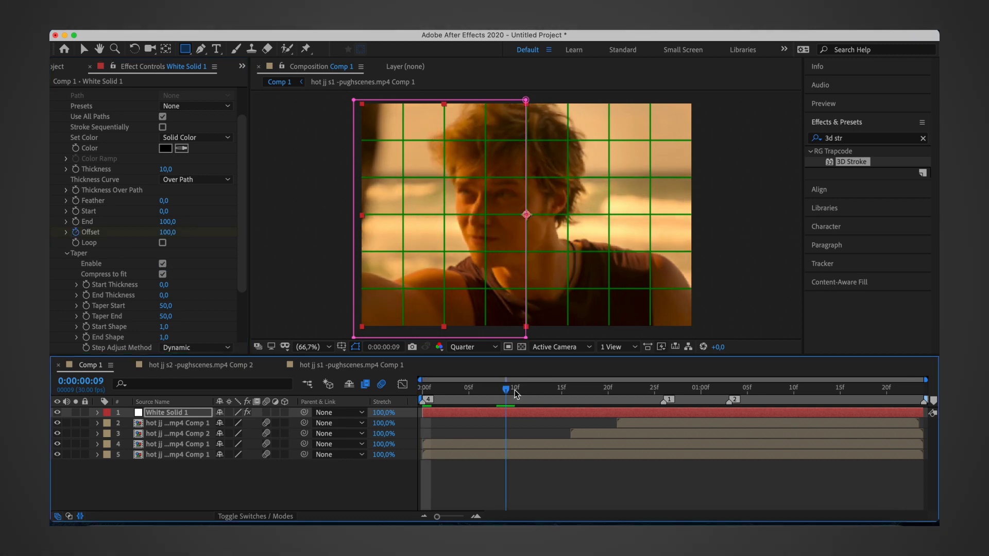
pyautogui.moveTo(647, 400); pyautogui.dragTo(914, 392)
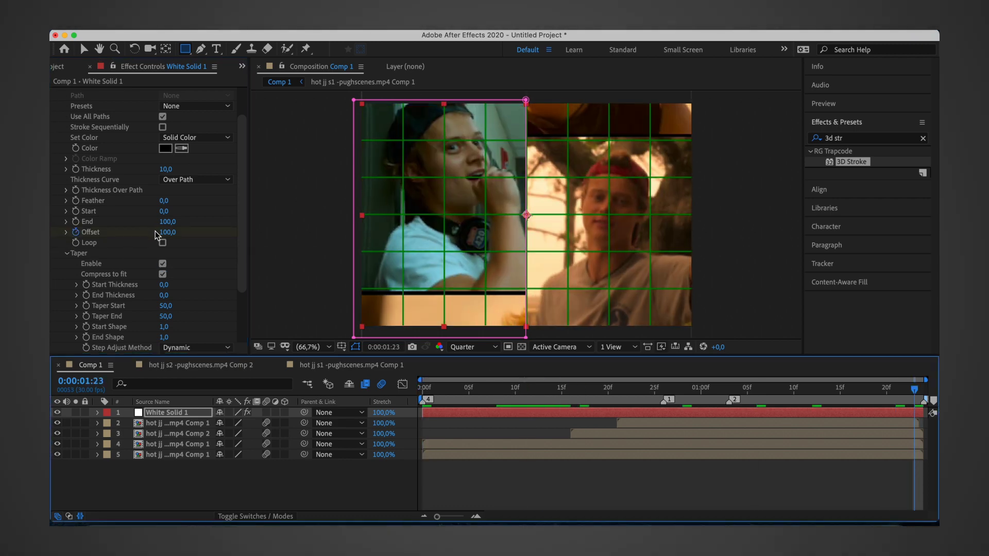
pyautogui.press('space')
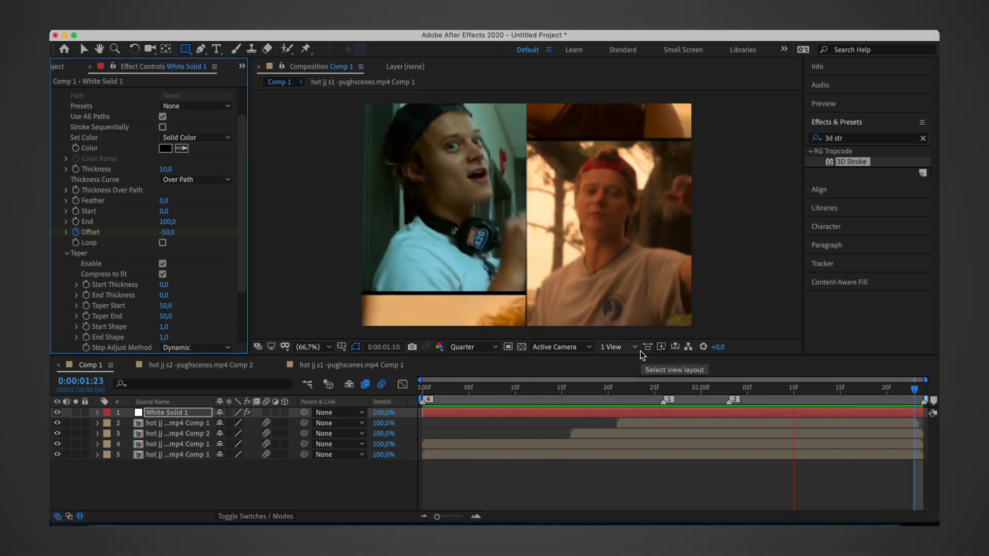
pyautogui.click(97, 412)
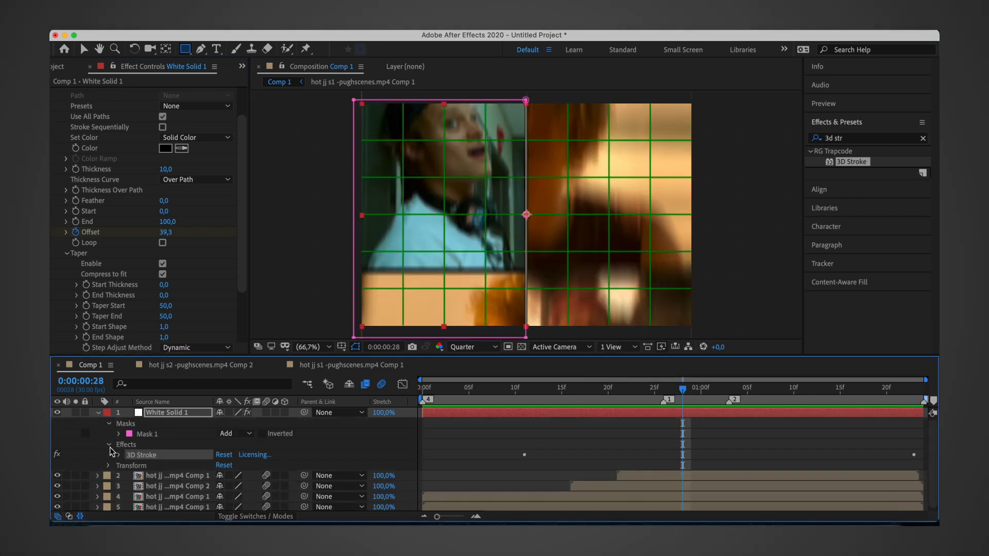
pyautogui.scroll(-3, 360, 443)
pyautogui.click(938, 393)
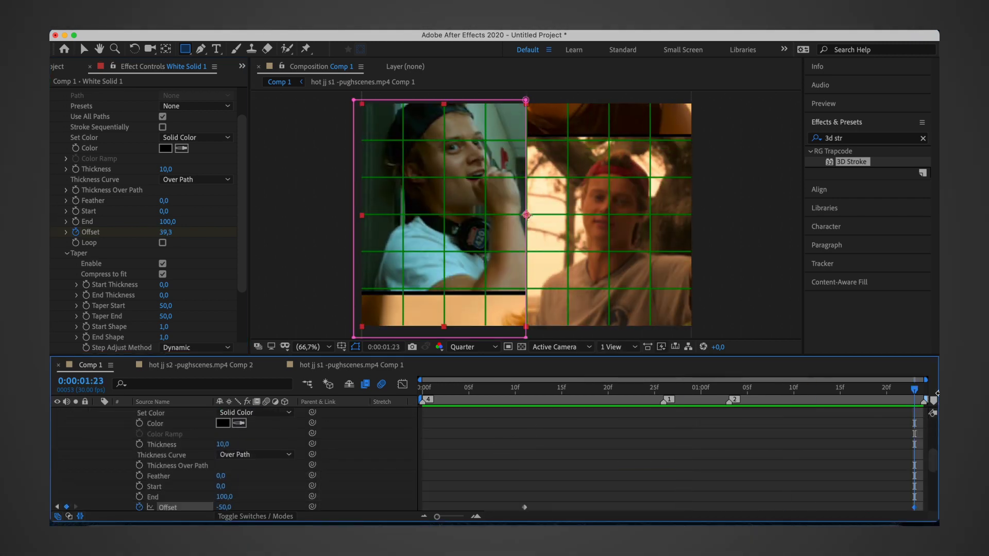
# Step: Hide the grid, preview the stroke transition, and select all five layers
pyautogui.click(355, 347)
pyautogui.click(397, 373)
pyautogui.scroll(-2, 254, 456)
pyautogui.click(254, 456)
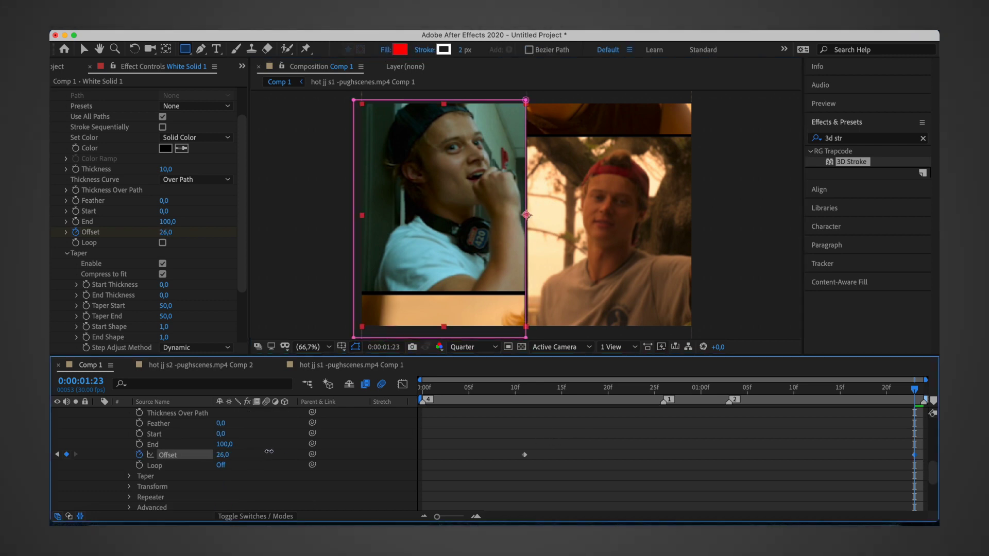
pyautogui.press('space')
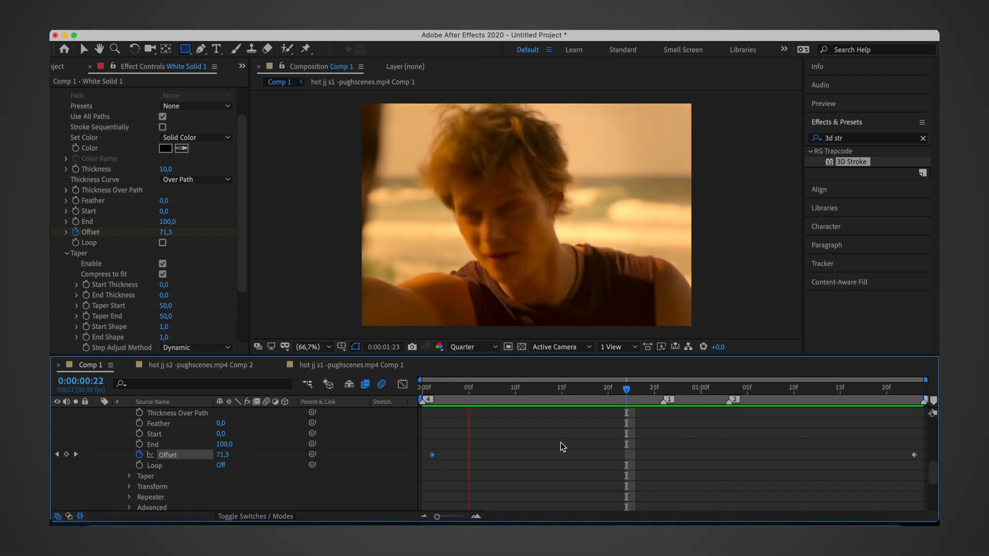
pyautogui.scroll(5, 94, 434)
pyautogui.click(98, 412)
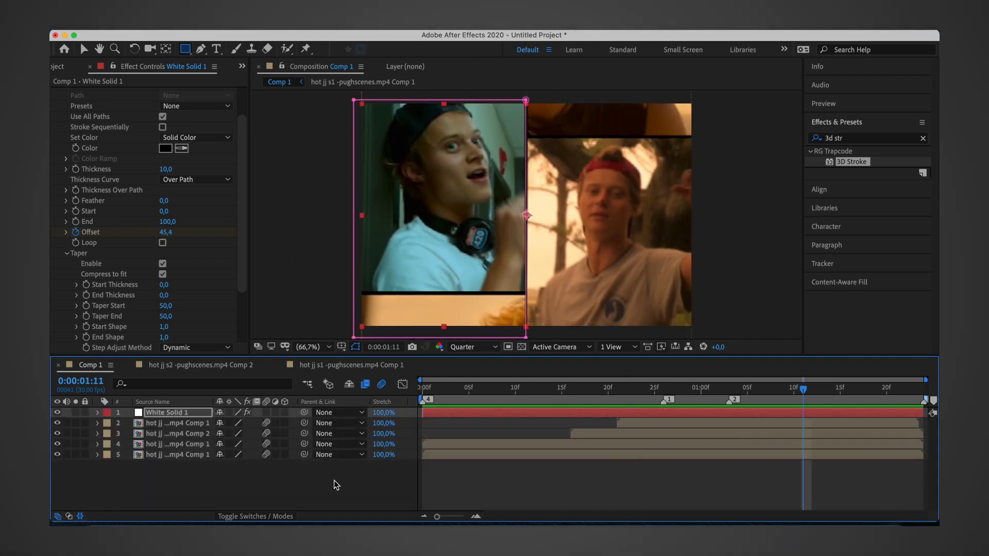
pyautogui.hotkey('ctrl', 'a')
# Step: Pre-compose the selected layers into Pre-comp 1
pyautogui.rightClick(490, 445)
pyautogui.click(507, 450)
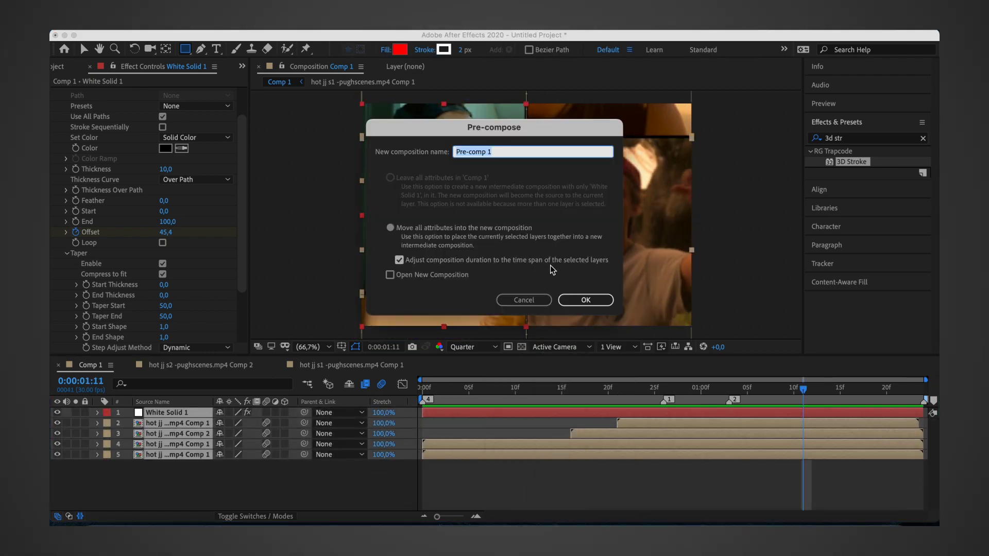
pyautogui.click(573, 300)
# Step: Apply the shake 14 preset to Pre-comp 1 and reset its Center XY
pyautogui.click(923, 138)
pyautogui.write('shake')
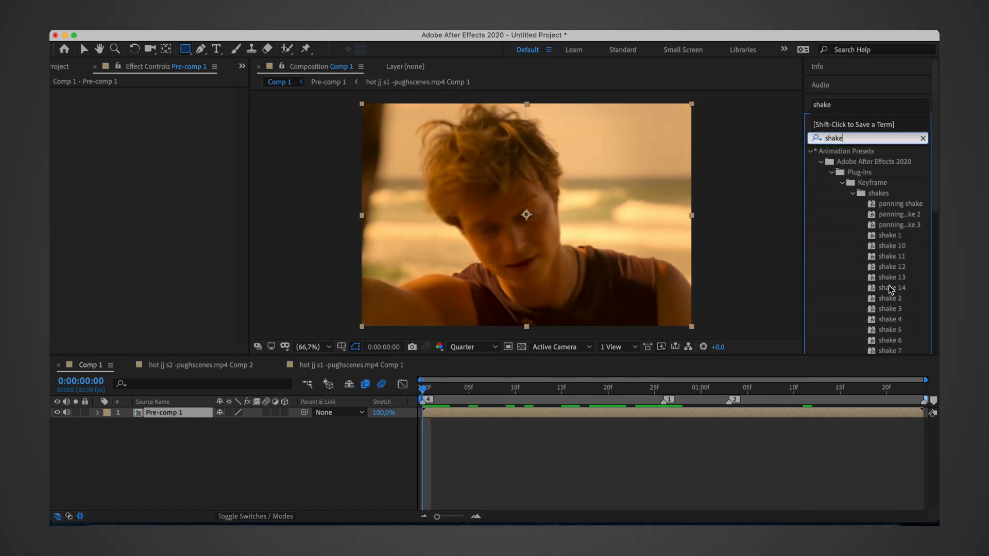
pyautogui.doubleClick(892, 289)
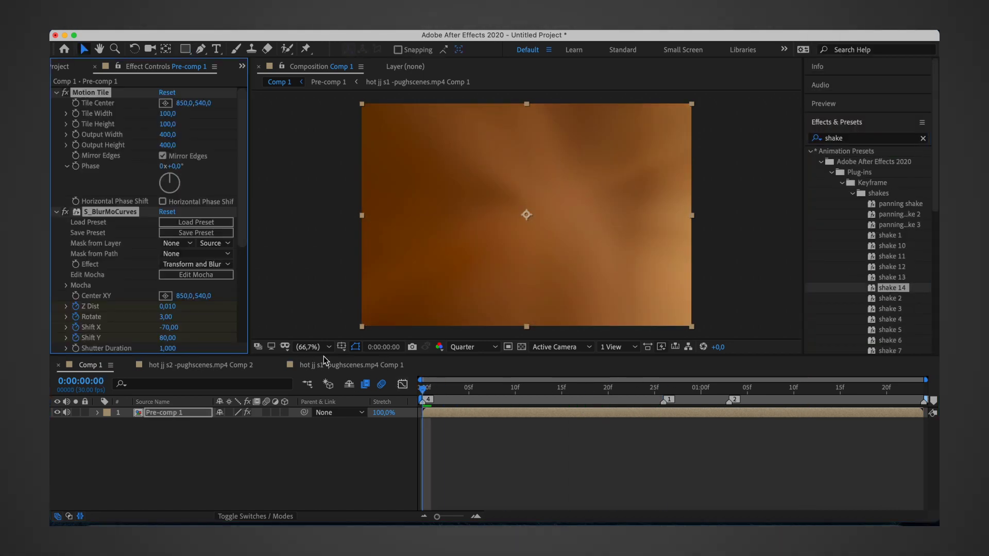
pyautogui.rightClick(132, 297)
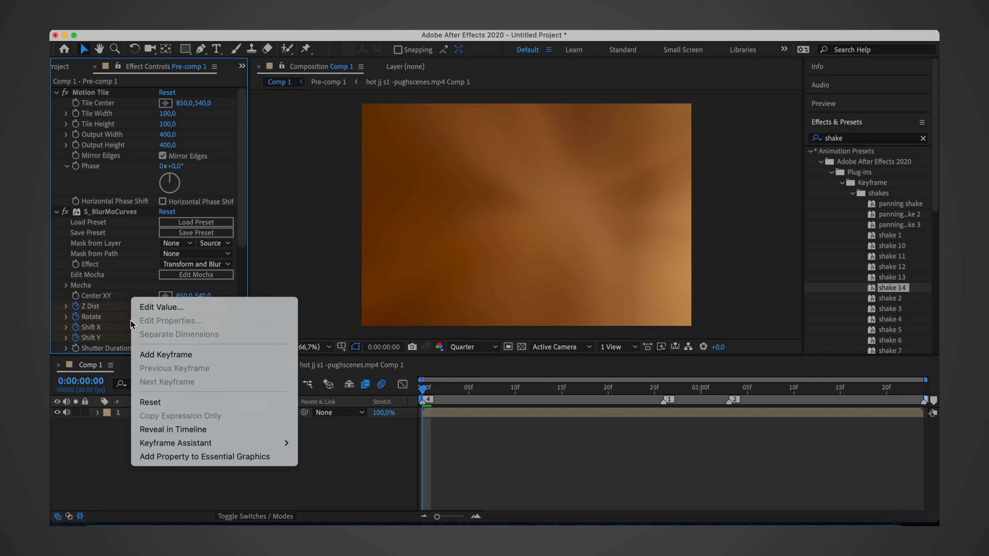
pyautogui.click(152, 409)
pyautogui.press('space')
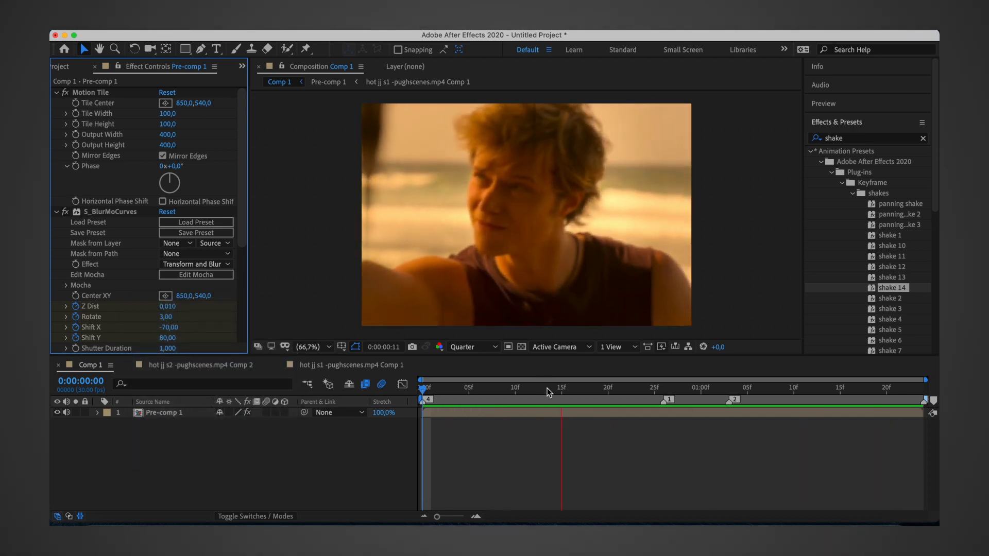
pyautogui.click(605, 418)
# Step: Delete Motion Tile, reset Center XY to 800,540, and set Wrap Y to Reflect
pyautogui.click(92, 93)
pyautogui.press('Delete')
pyautogui.rightClick(132, 175)
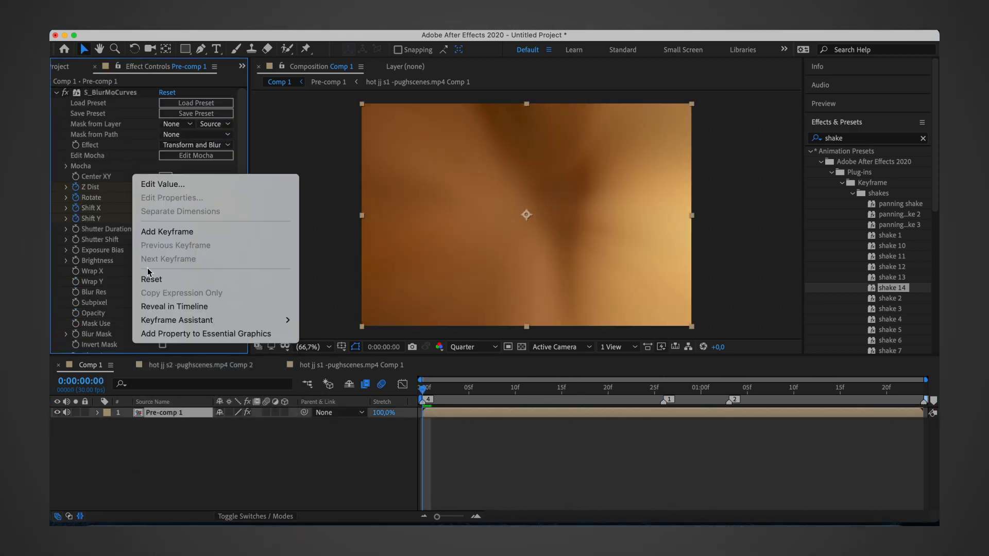
pyautogui.click(149, 278)
pyautogui.press('space')
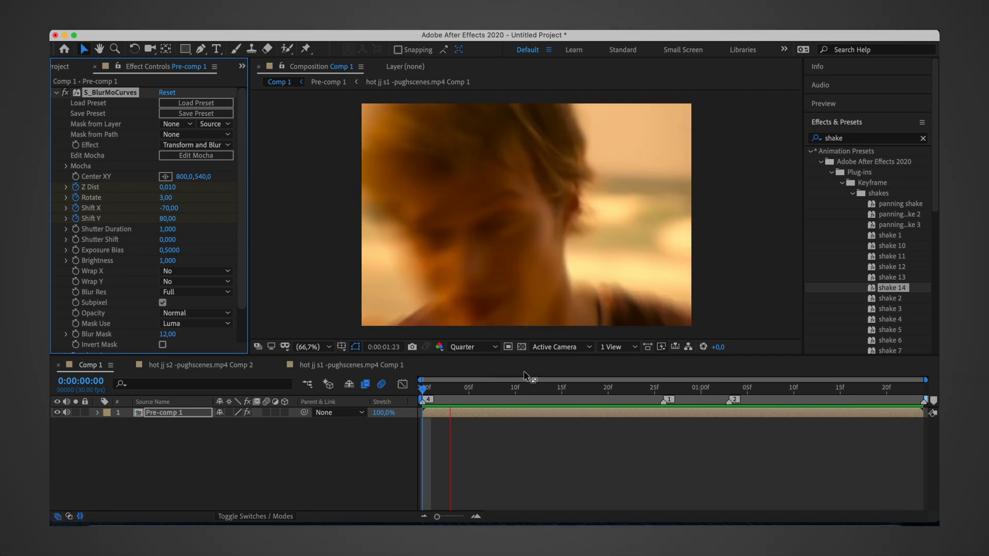
pyautogui.click(192, 312)
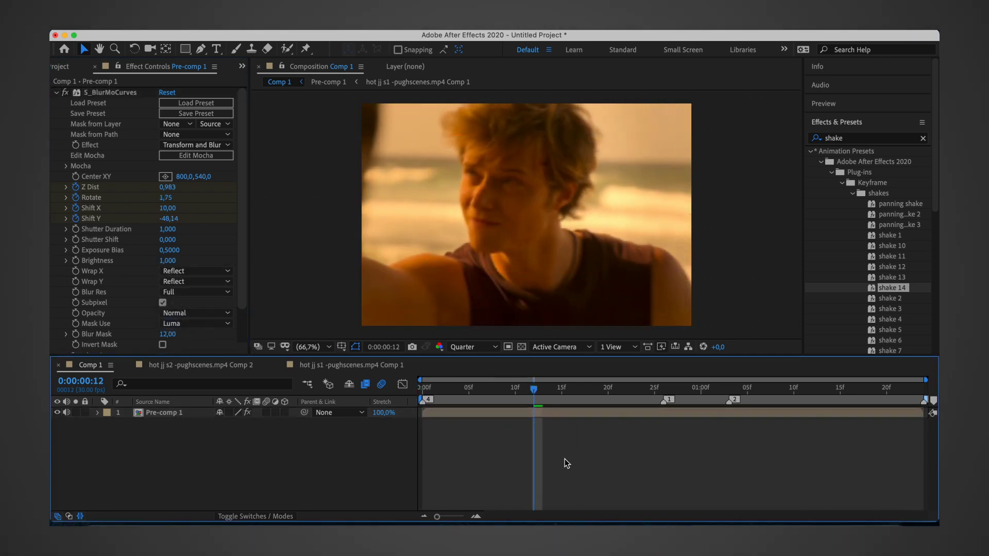
# Step: Add a Pre-comp 1 Scale keyframe at 0:00:00:26
pyautogui.moveTo(683, 398); pyautogui.dragTo(665, 416)
pyautogui.hotkey('alt', 'shift', 's')
pyautogui.press('space')
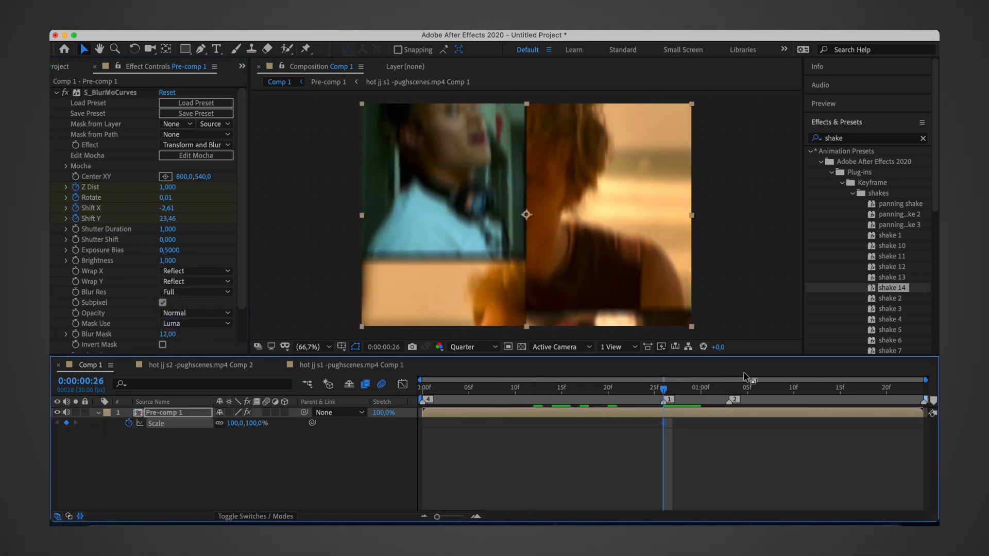
# Step: Apply Easy Ease to the Scale keyframes and shift one to 0:00:00:26
pyautogui.rightClick(663, 423)
pyautogui.moveTo(732, 511)
pyautogui.click(524, 435)
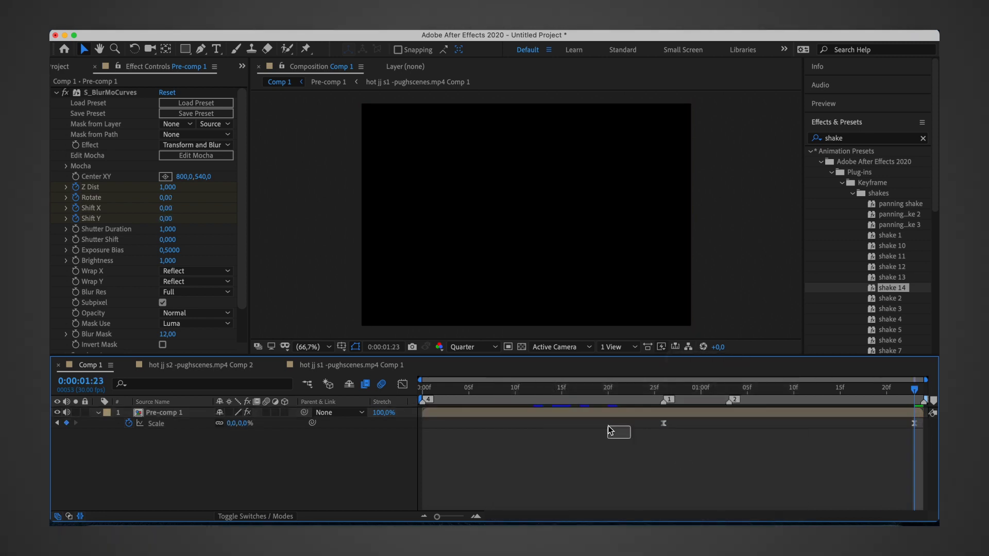
pyautogui.click(333, 425)
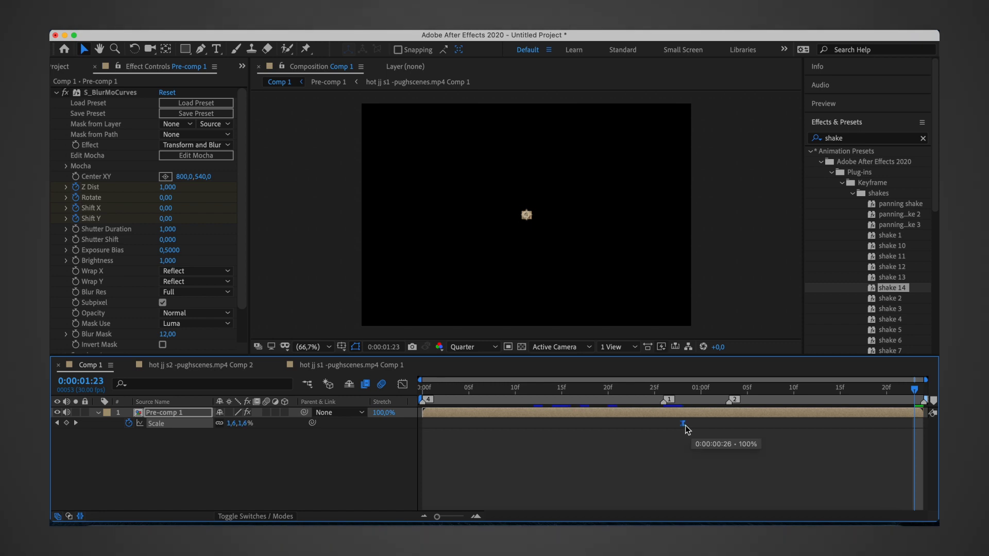
pyautogui.moveTo(685, 429); pyautogui.dragTo(675, 429)
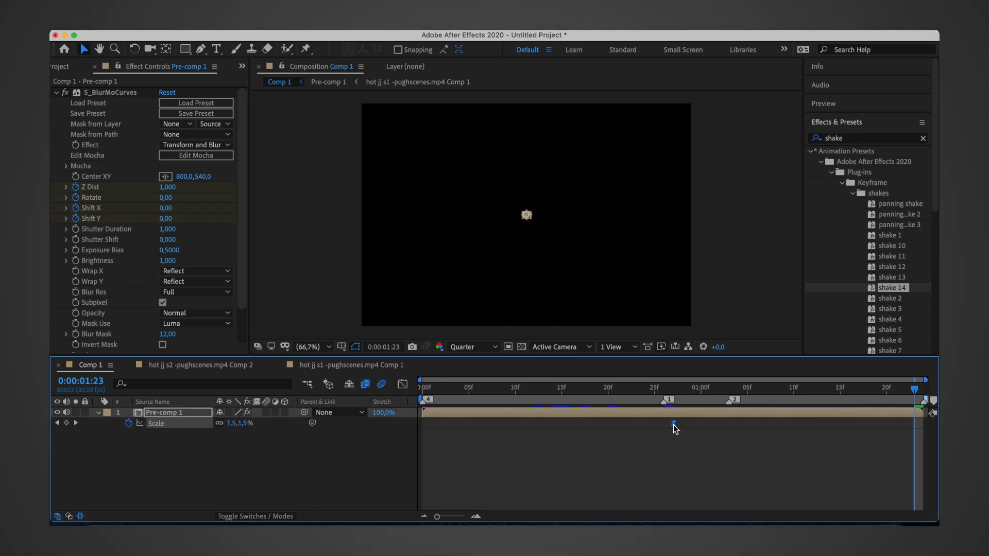
# Step: Reshape the Scale graph's easing handles, nudging it to about 103.5%, and preview
pyautogui.click(402, 384)
pyautogui.click(850, 390)
pyautogui.moveTo(847, 489)
pyautogui.mouseDown()
pyautogui.moveTo(919, 422)
pyautogui.moveTo(901, 422)
pyautogui.moveTo(908, 410)
pyautogui.mouseUp()
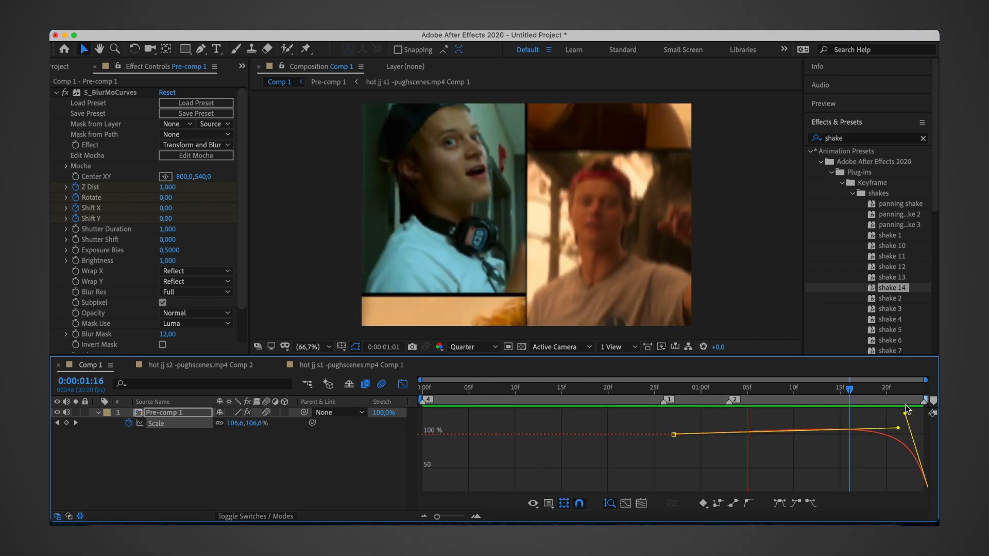
pyautogui.moveTo(906, 410); pyautogui.dragTo(895, 407)
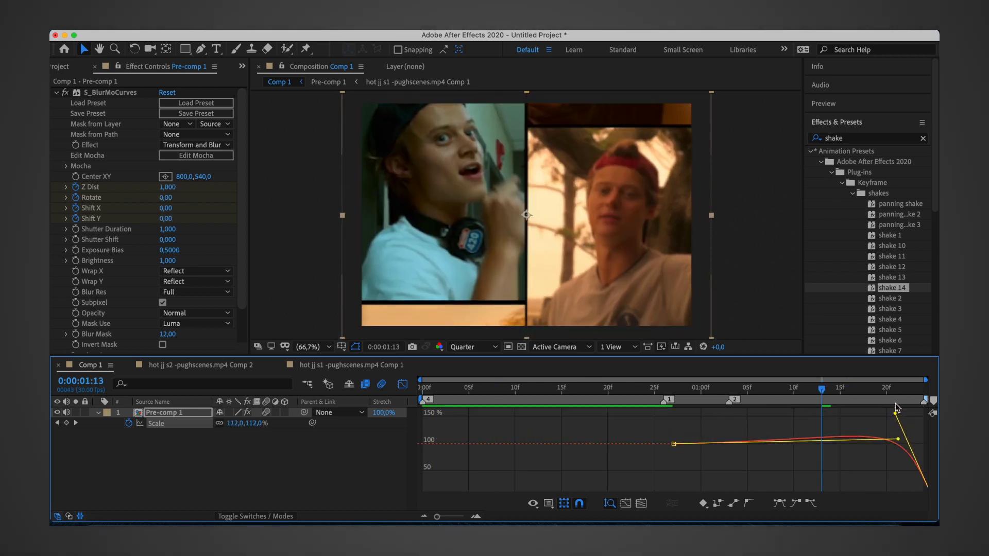
pyautogui.press('space')
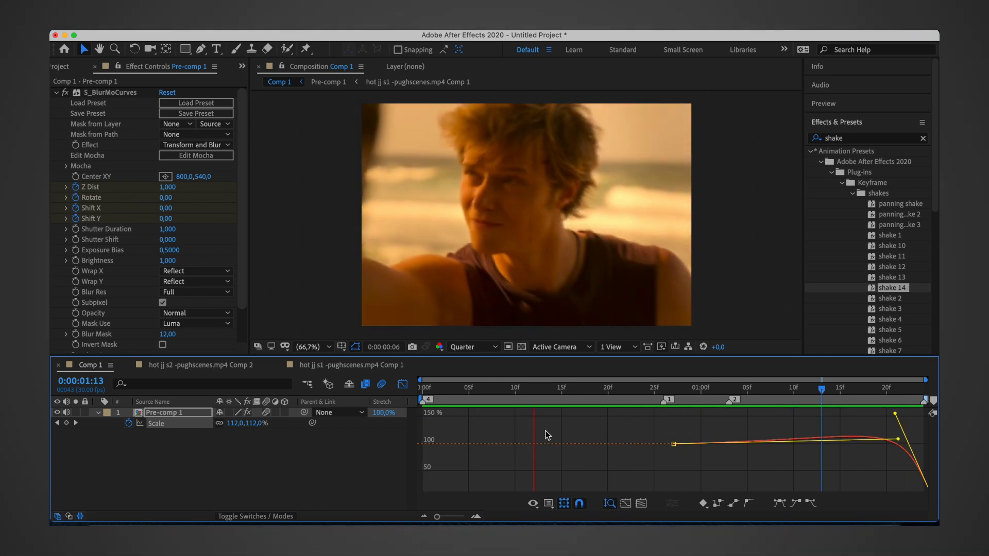
pyautogui.moveTo(897, 440); pyautogui.dragTo(893, 437)
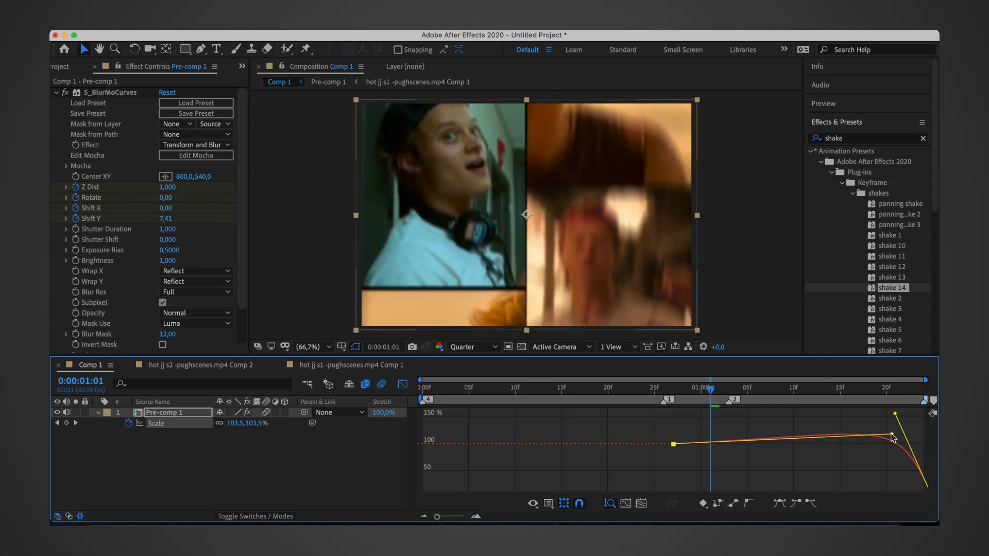
pyautogui.press('space')
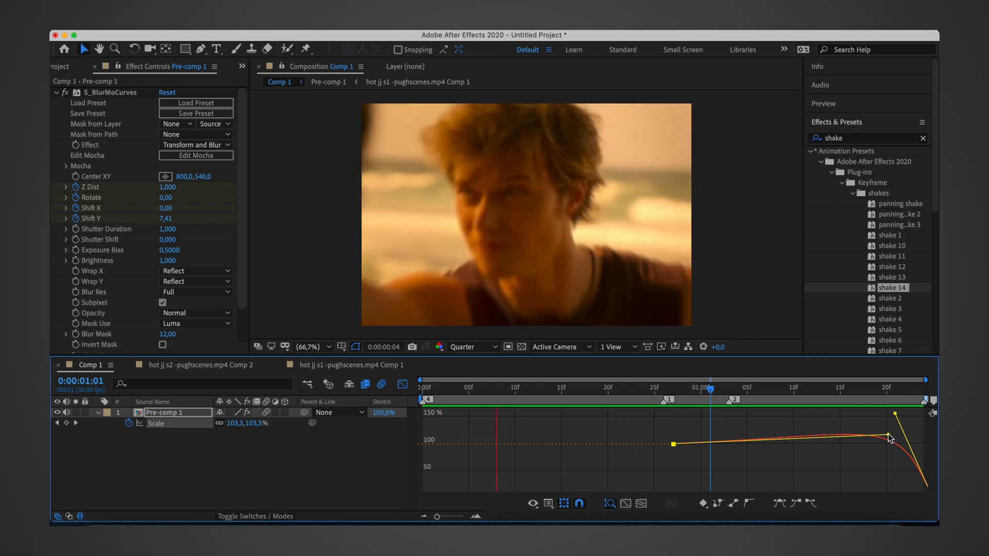
# Step: Add Motion Tile to Pre-comp 1 with output width and height 400 and mirrored edges
pyautogui.press('space')
pyautogui.hotkey('shift', 'F3')
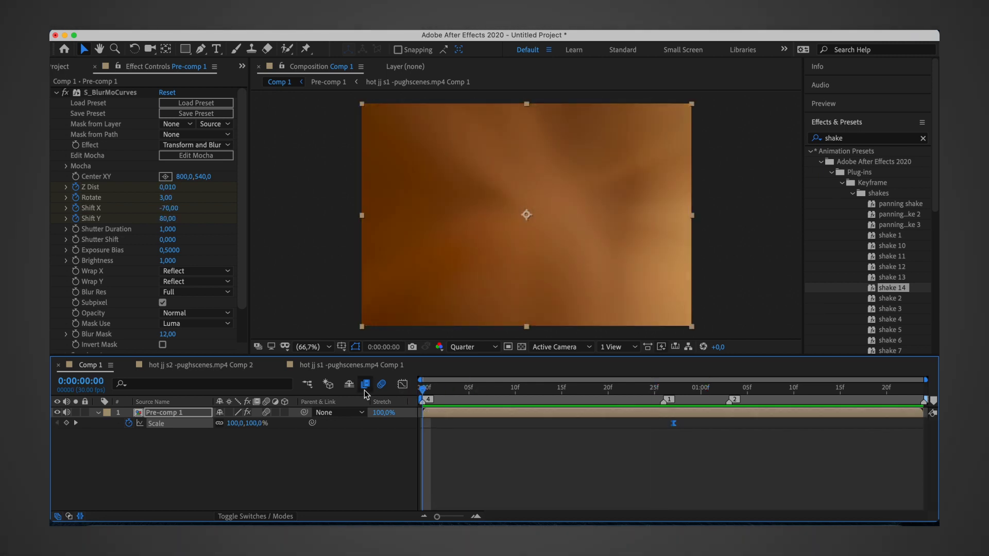
pyautogui.click(865, 138)
pyautogui.write('motio')
pyautogui.doubleClick(854, 341)
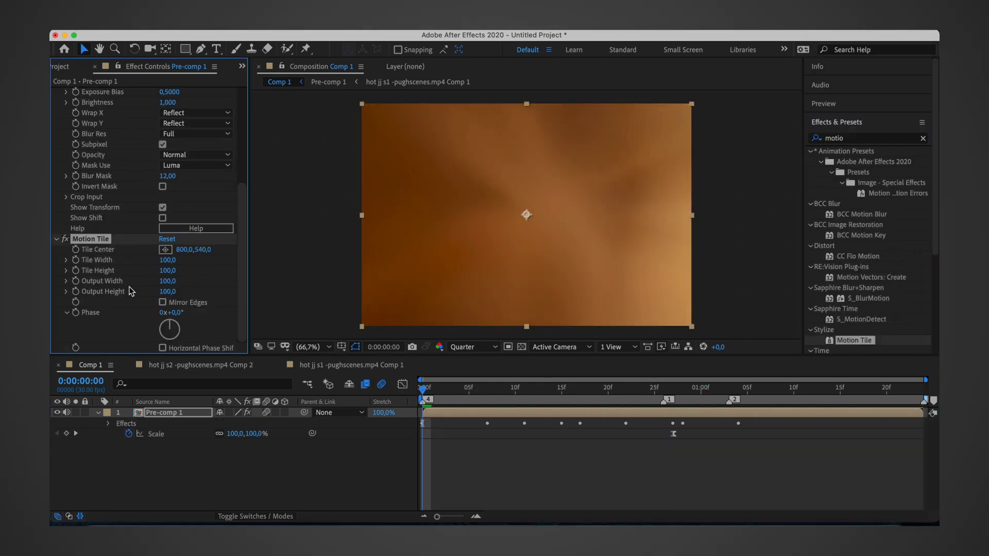
pyautogui.write('0')
pyautogui.write('400')
pyautogui.click(119, 439)
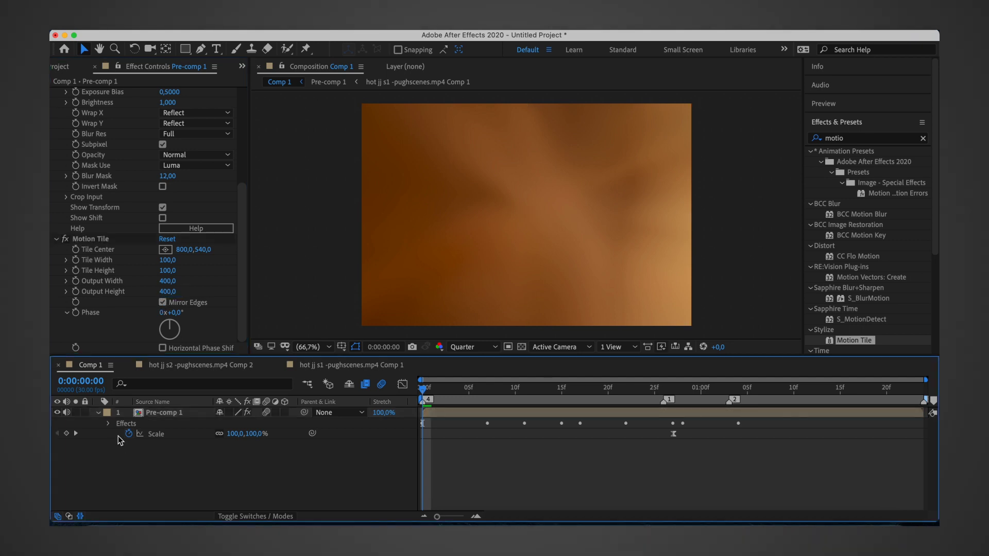
# Step: Keyframe the blur effect's Rotate at -3 near 0:00:00:27 and preview the shake
pyautogui.click(117, 435)
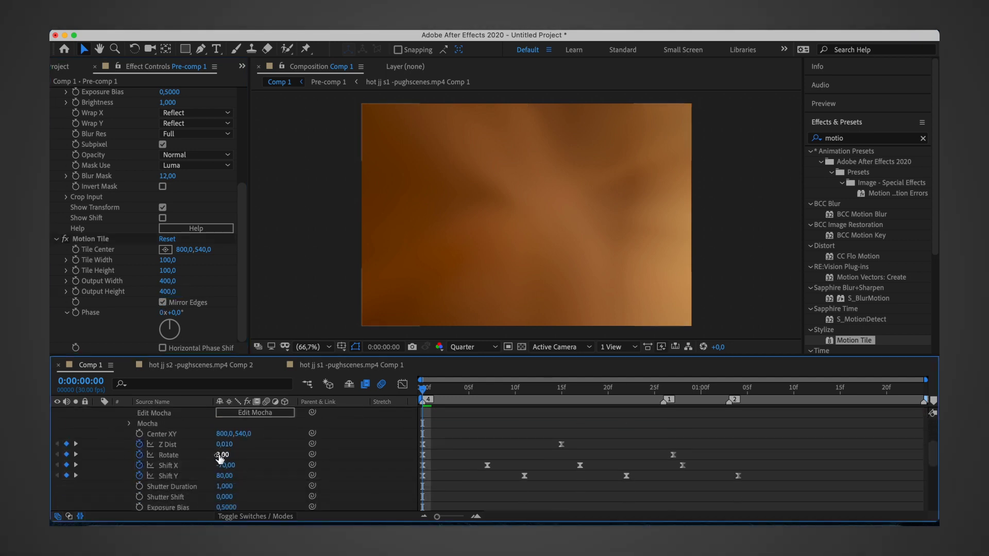
pyautogui.moveTo(492, 391); pyautogui.dragTo(672, 399)
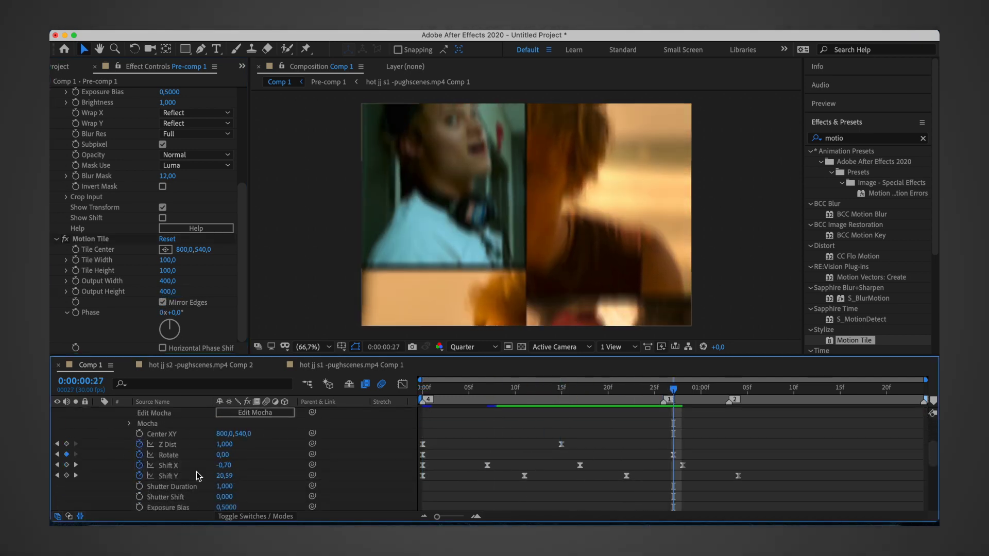
pyautogui.press('Return')
pyautogui.press('space')
pyautogui.write('-3')
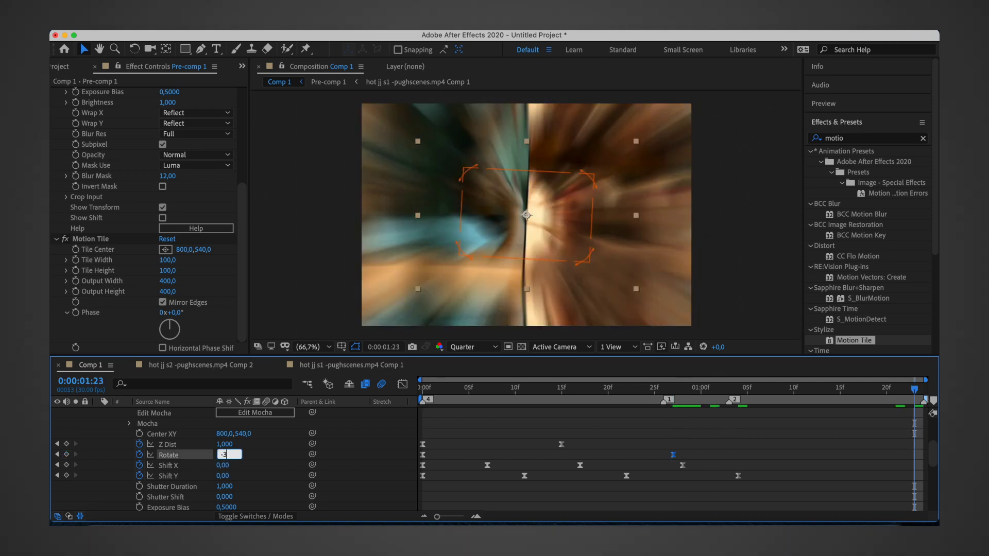
pyautogui.press('Return')
pyautogui.press('space')
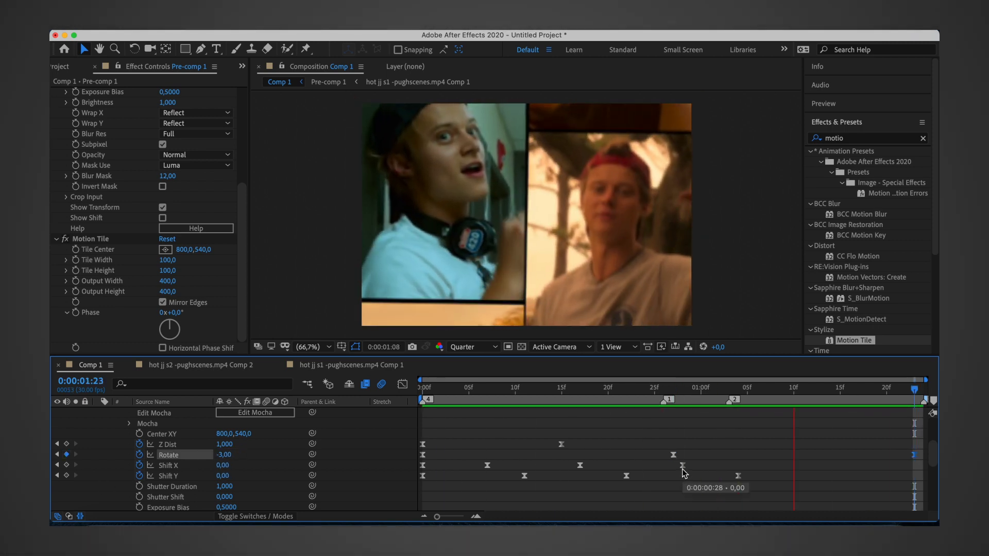
pyautogui.scroll(5, 138, 508)
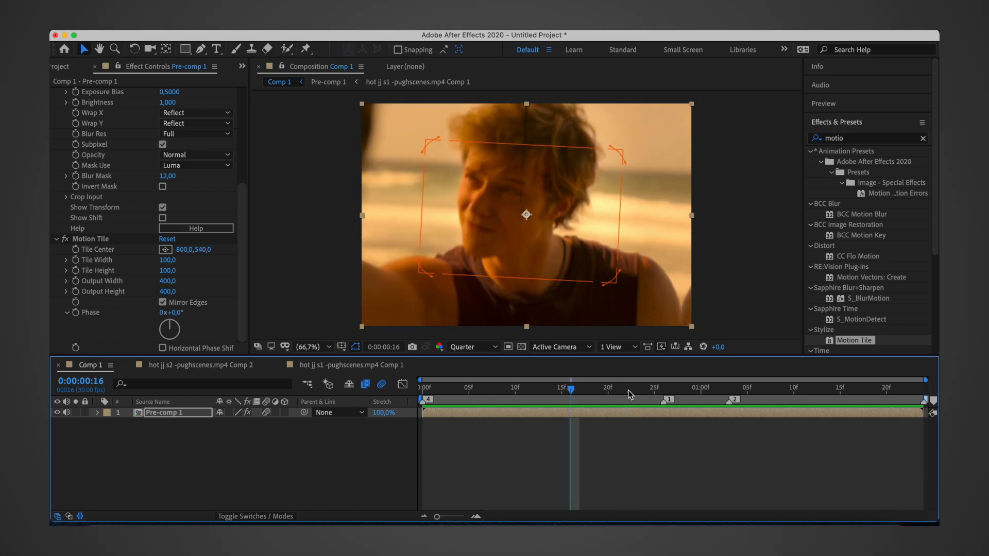
pyautogui.moveTo(629, 390); pyautogui.dragTo(766, 391)
# Step: Apply the 'shake out 1' preset to Pre-comp 1 as an S_Shake effect
pyautogui.click(790, 412)
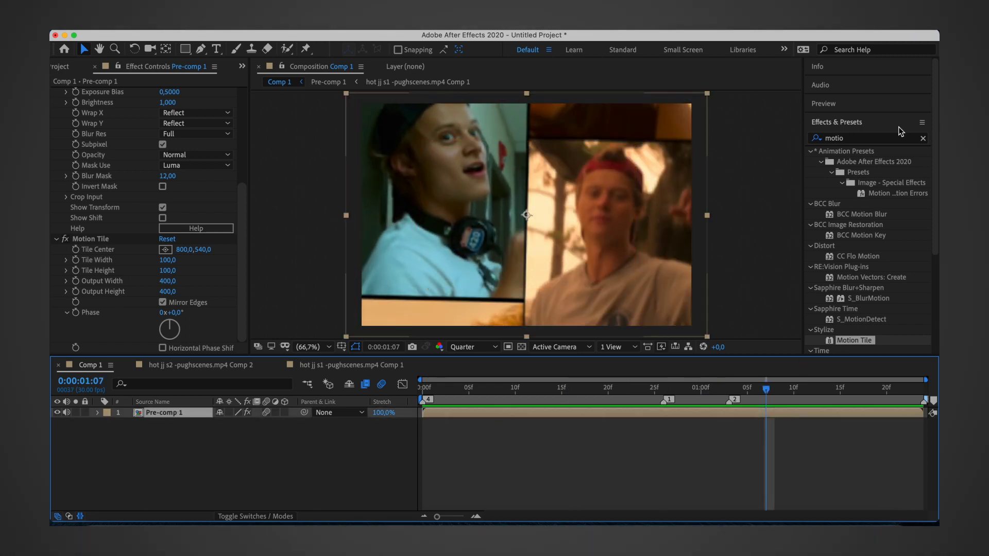
pyautogui.click(923, 138)
pyautogui.write('shake')
pyautogui.scroll(-10, 890, 239)
pyautogui.moveTo(890, 238); pyautogui.dragTo(246, 158)
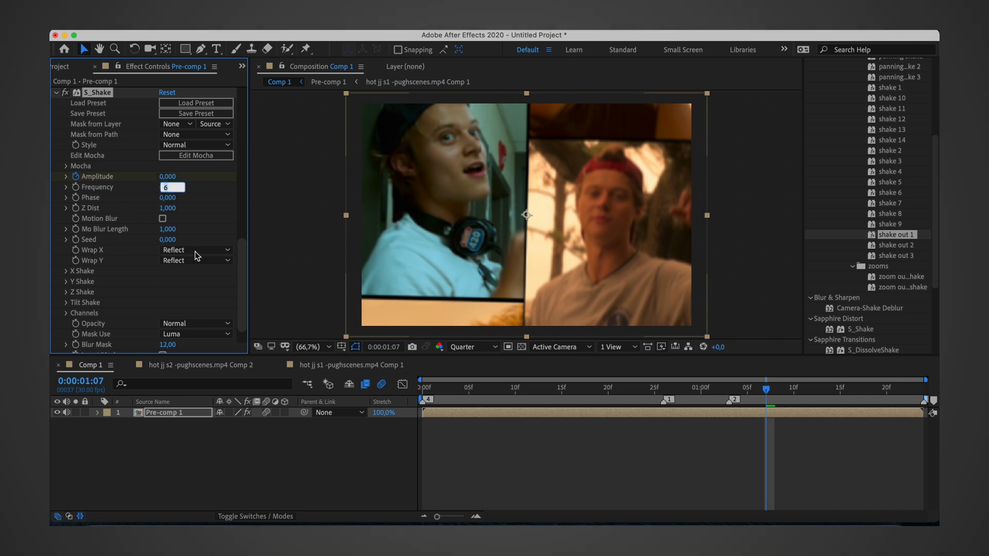
# Step: Expand the S_Shake Tilt Shake settings and preview the shake
pyautogui.click(128, 303)
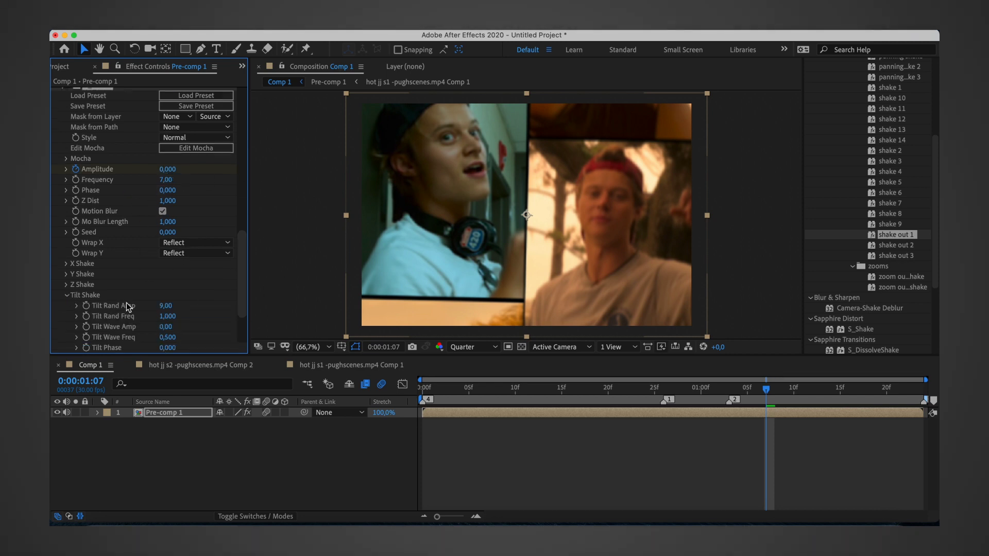
pyautogui.scroll(-3, 69, 286)
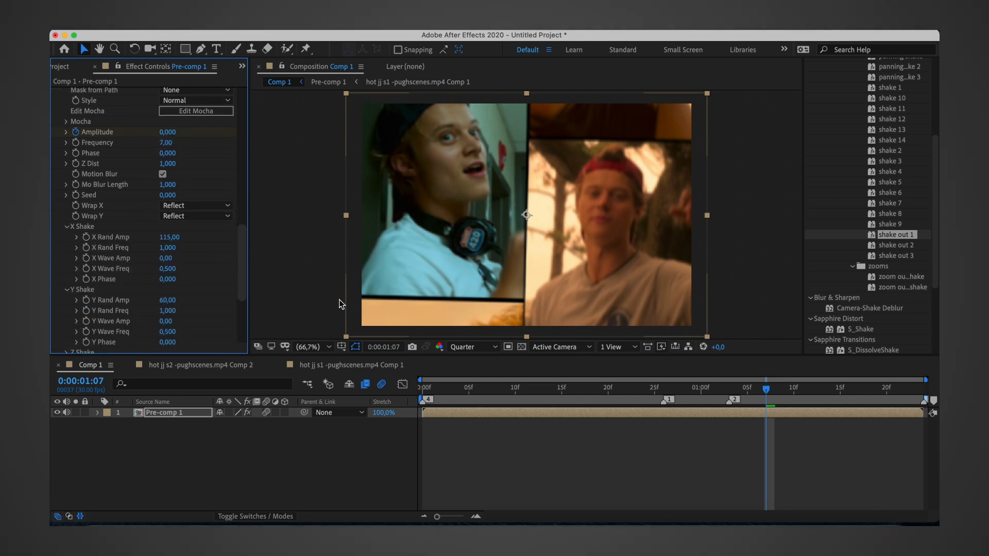
pyautogui.press('space')
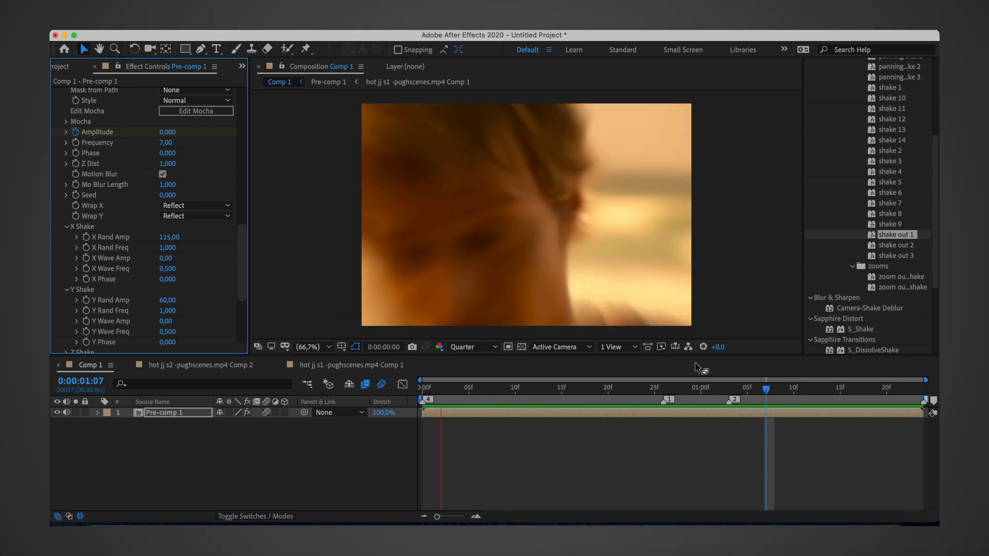
pyautogui.press('space')
pyautogui.rightClick(247, 413)
# Step: Add a new adjustment layer and apply Warp with the FishEye style
pyautogui.moveTo(268, 33)
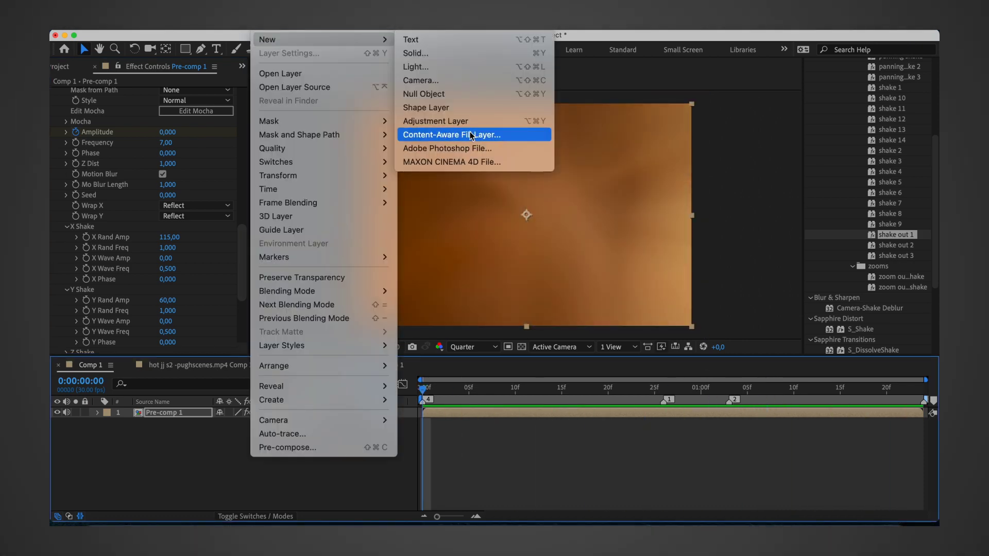
pyautogui.click(438, 119)
pyautogui.click(866, 79)
pyautogui.write('warp')
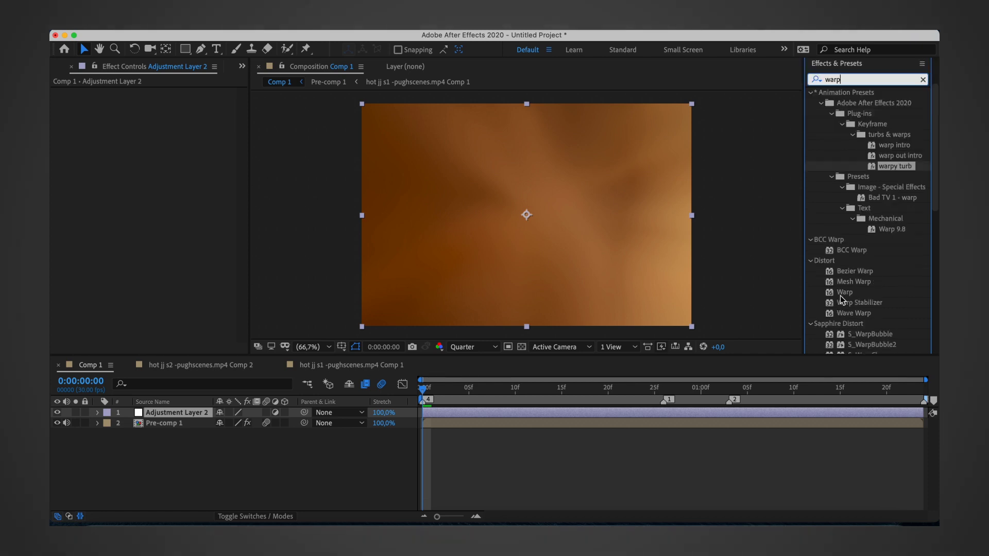
pyautogui.doubleClick(843, 293)
pyautogui.click(196, 103)
pyautogui.click(190, 294)
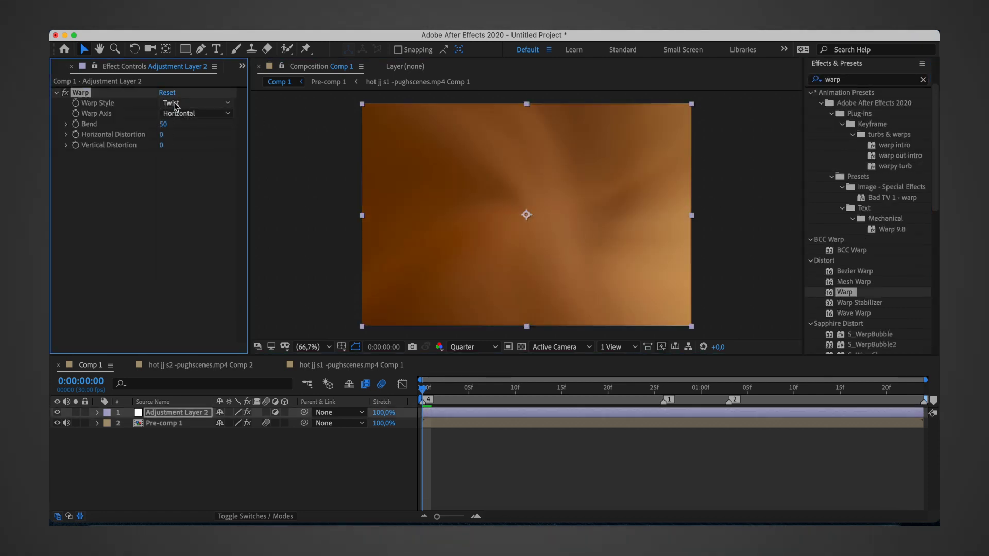
pyautogui.click(196, 103)
pyautogui.click(191, 267)
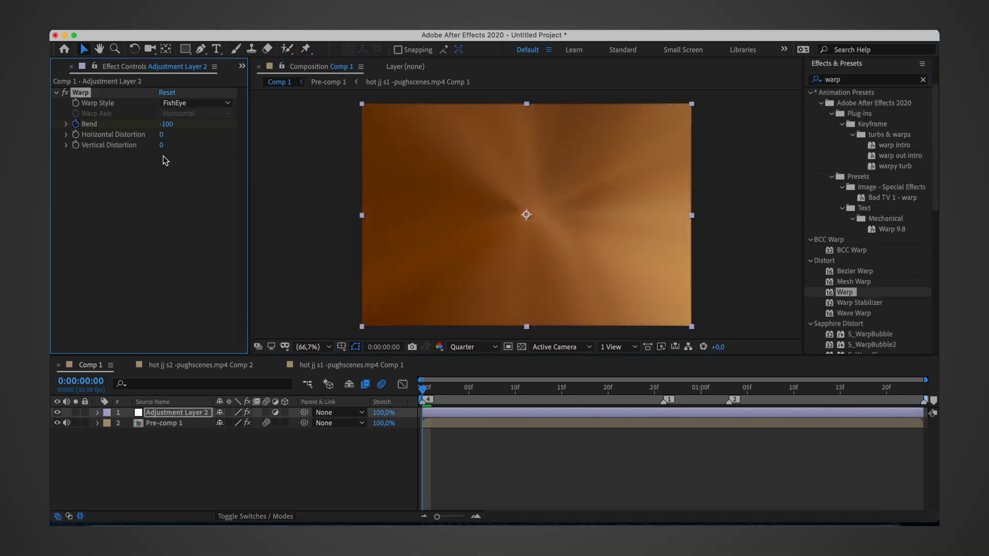
# Step: Keyframe the Warp Bend at -100, 0 and -100 across the transition, then select those keyframes
pyautogui.click(663, 390)
pyautogui.press('space')
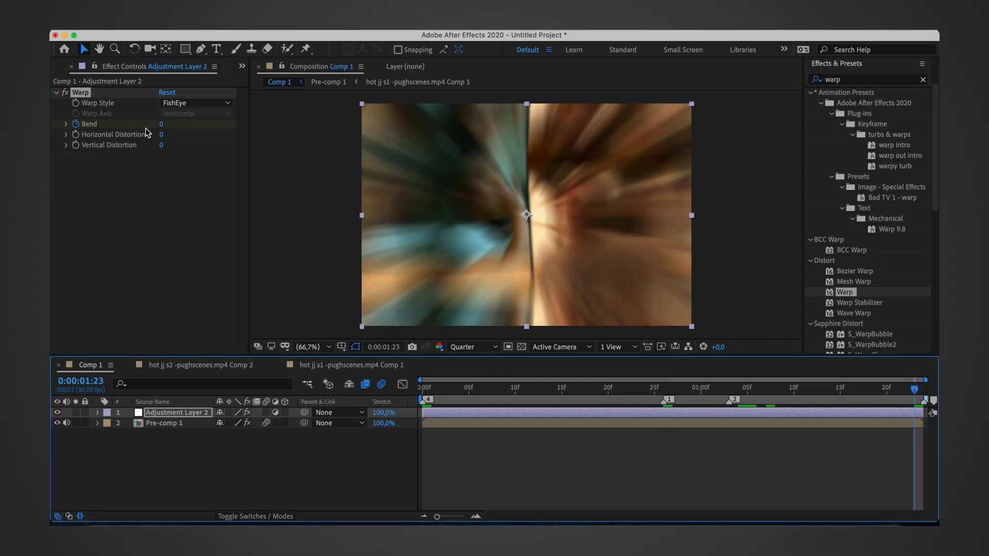
pyautogui.click(98, 413)
pyautogui.click(108, 423)
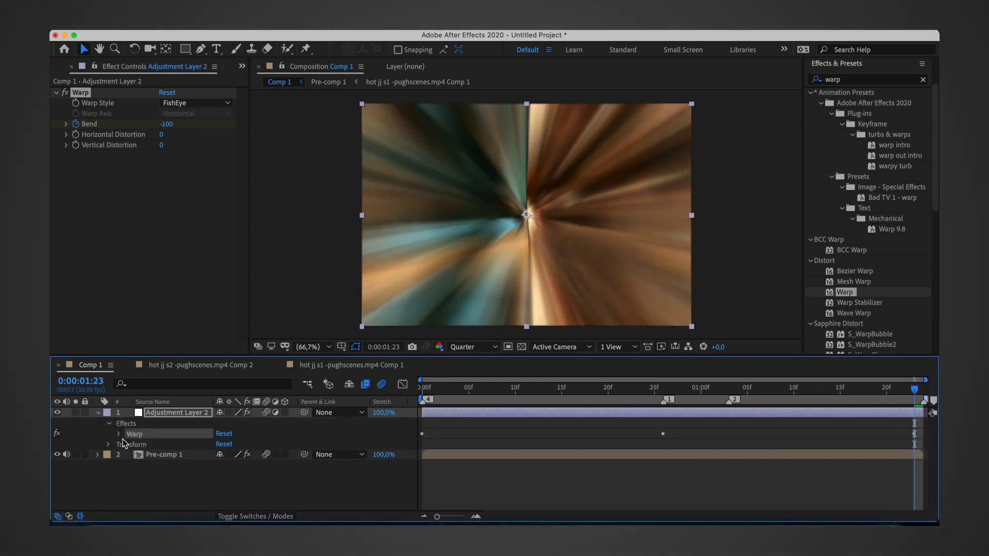
pyautogui.click(119, 434)
pyautogui.moveTo(917, 447); pyautogui.dragTo(412, 479)
# Step: Apply easing to the three Bend keyframes and view their value graph
pyautogui.rightClick(423, 465)
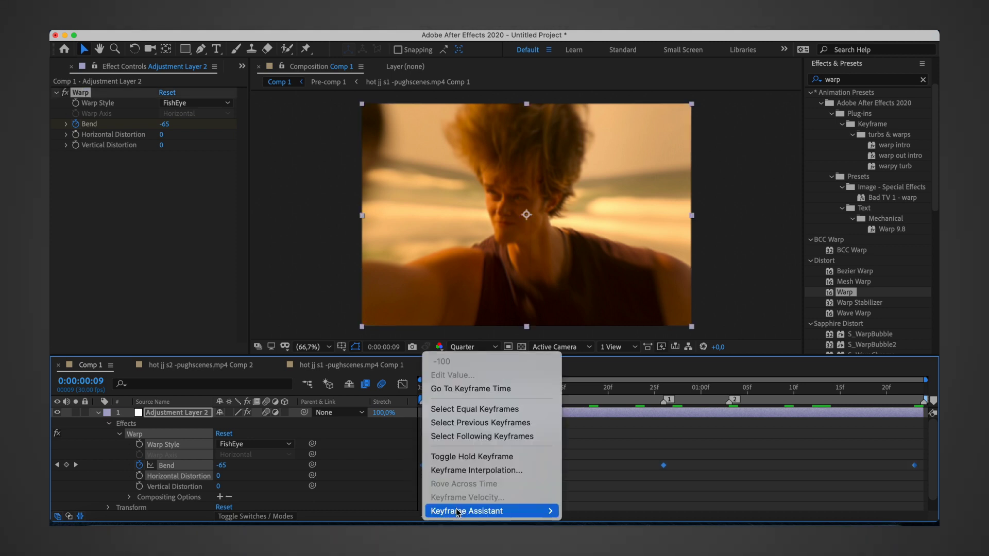
pyautogui.moveTo(457, 511)
pyautogui.click(579, 369)
pyautogui.click(403, 385)
pyautogui.press('Home')
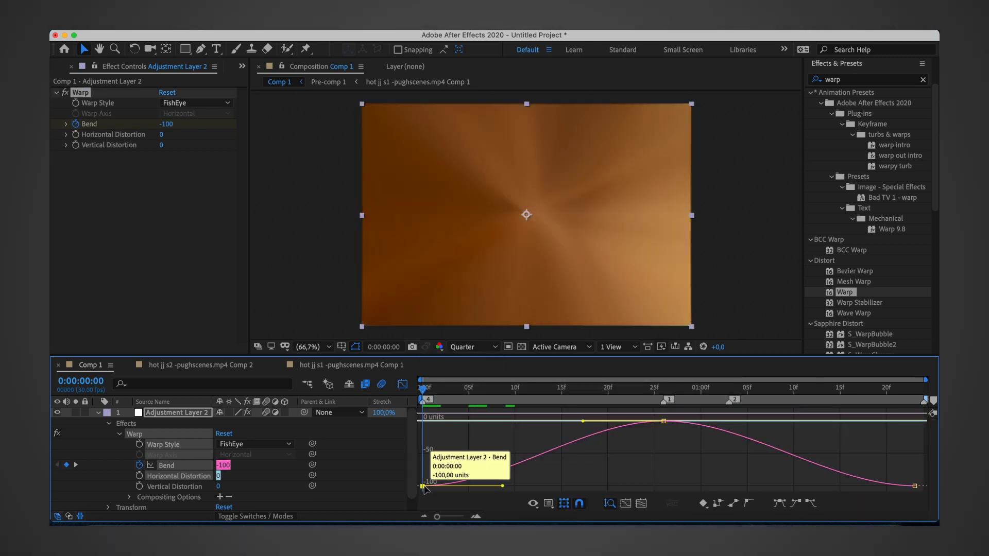
# Step: Steepen the end of the Bend curve and preview the warp transition
pyautogui.press('space')
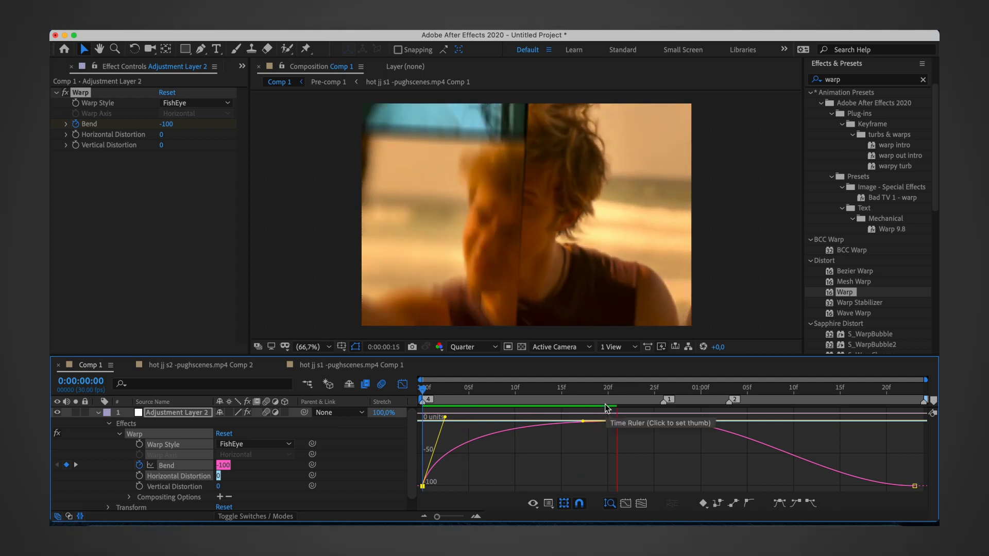
pyautogui.moveTo(832, 486); pyautogui.dragTo(896, 416)
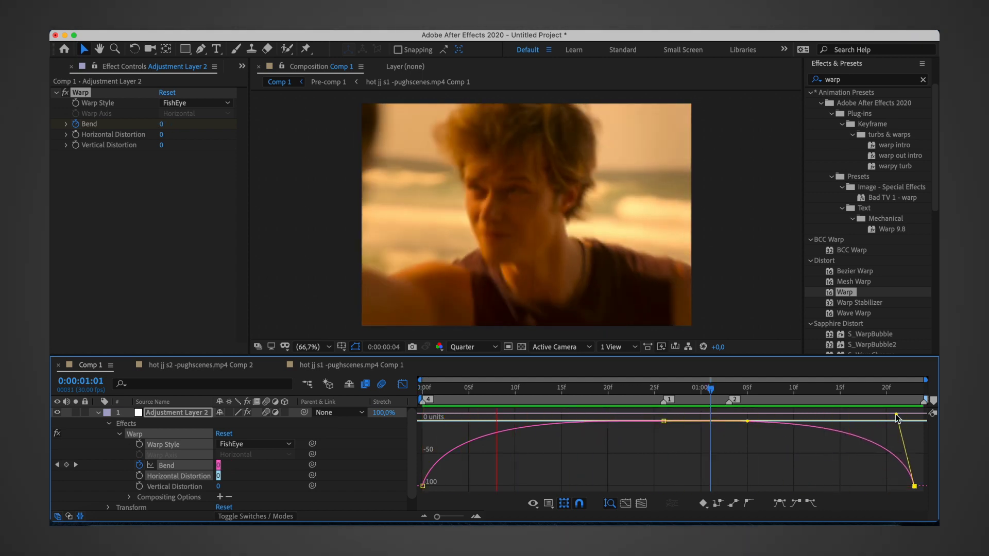
pyautogui.press('space')
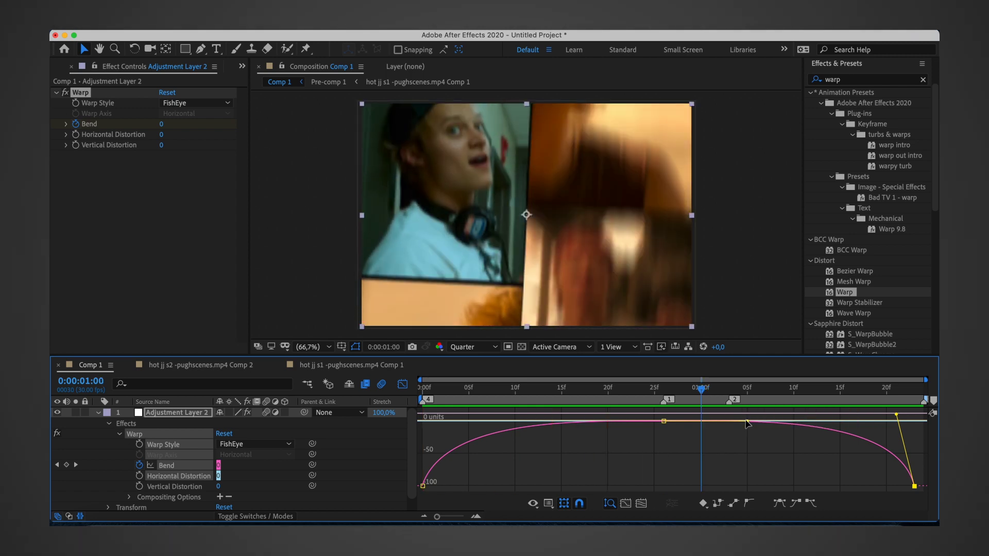
pyautogui.press('space')
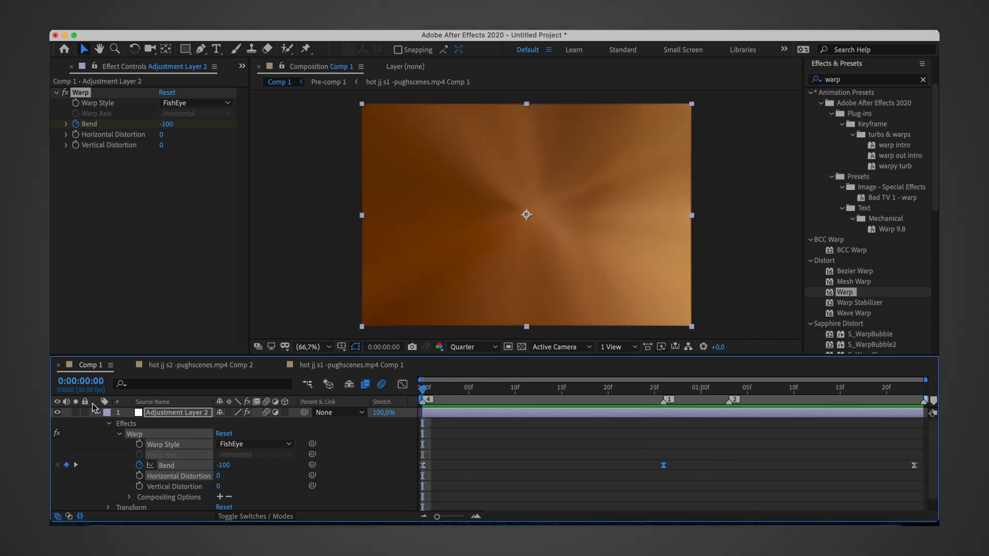
# Step: Apply the 'shake 10' preset to Pre-comp 1
pyautogui.click(923, 139)
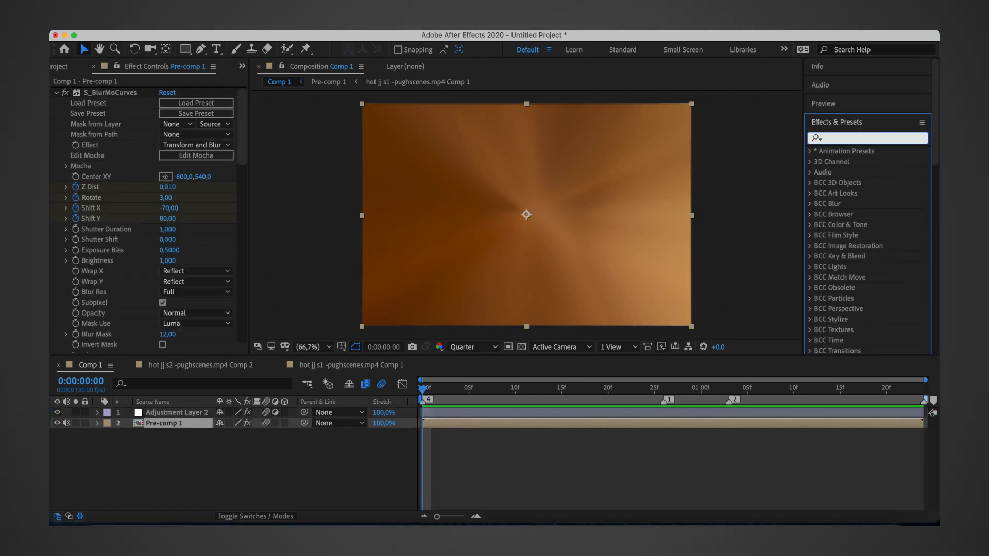
pyautogui.write('shake')
pyautogui.moveTo(891, 246); pyautogui.dragTo(448, 168)
pyautogui.scroll(-10, 129, 222)
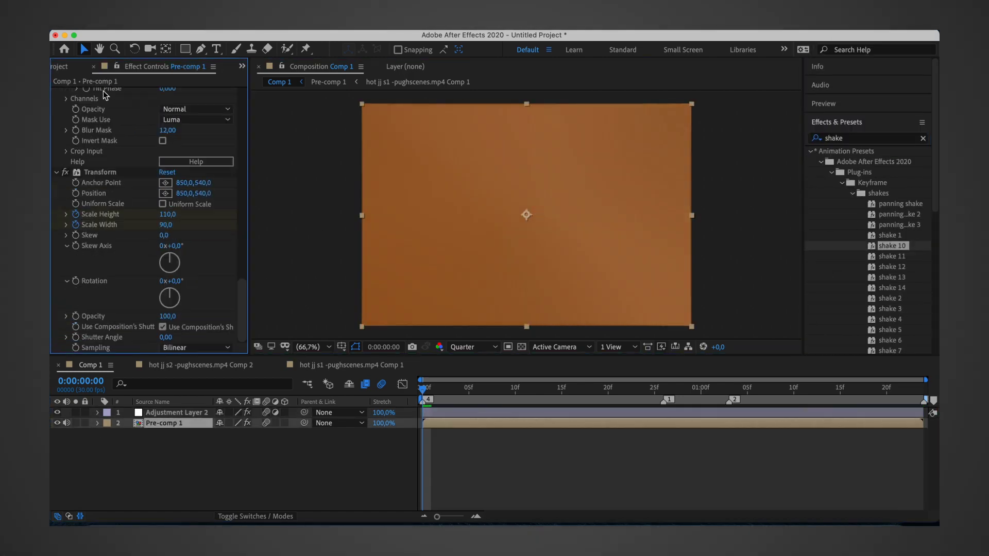
# Step: Preview the new shake and expand Pre-comp 1's S_Shake effect settings
pyautogui.press('space')
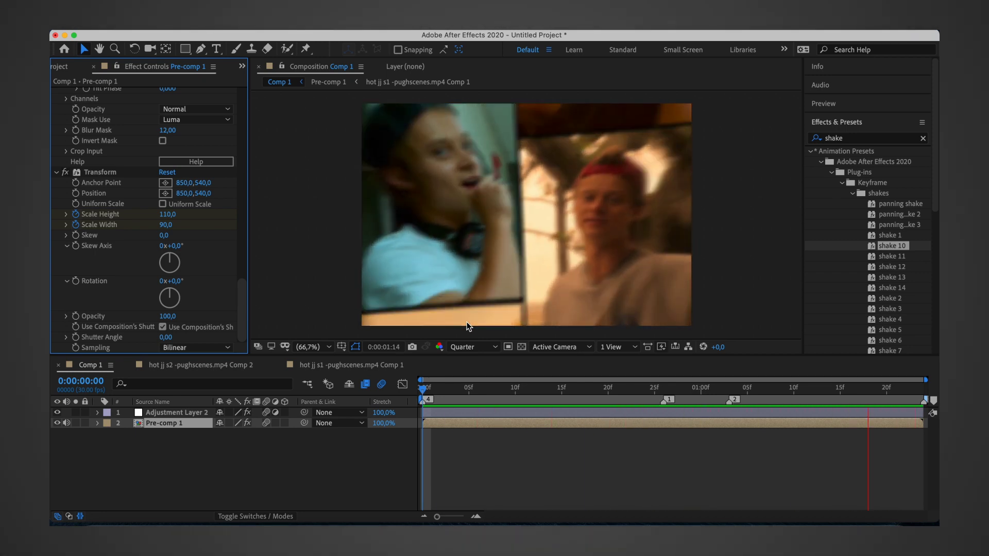
pyautogui.press('space')
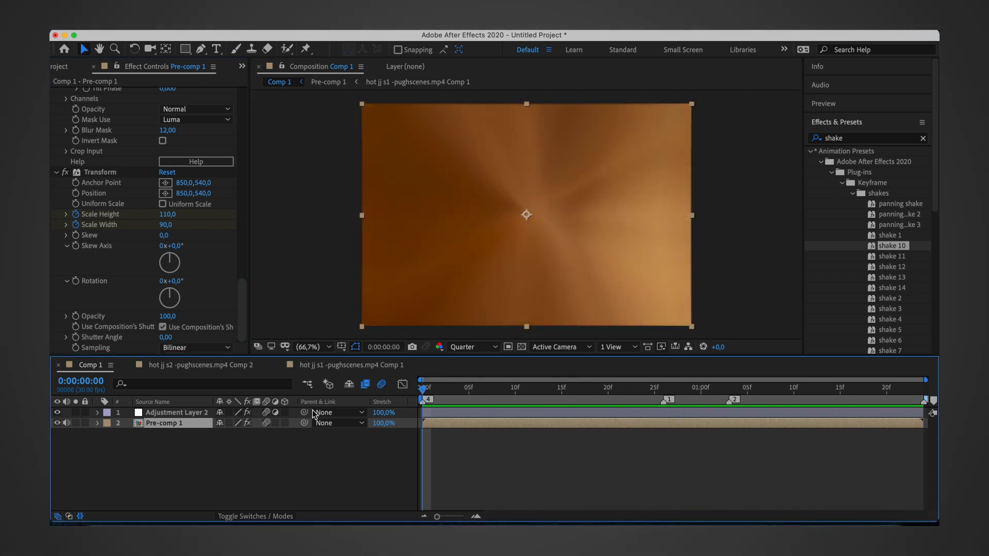
pyautogui.press('e')
pyautogui.press('space')
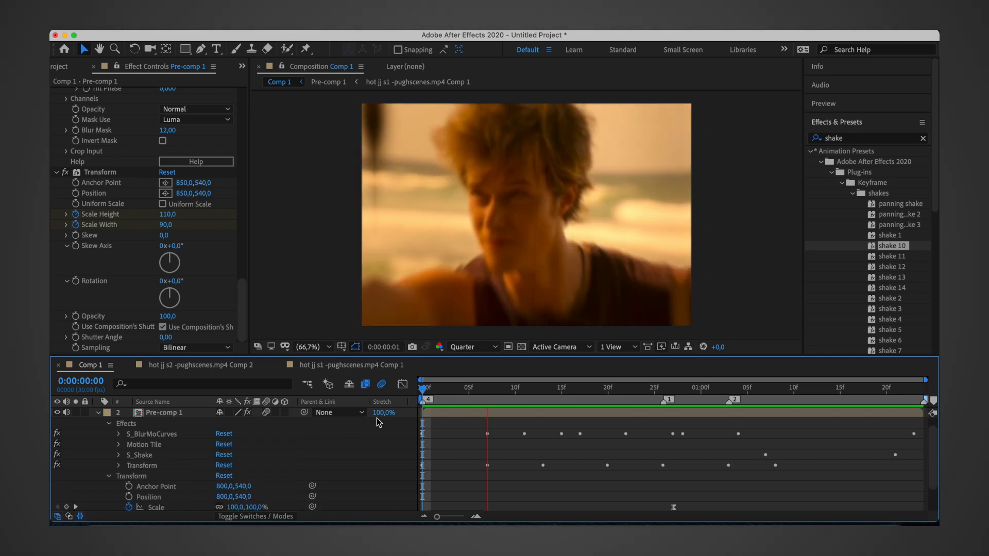
pyautogui.click(118, 455)
pyautogui.scroll(-2, 706, 488)
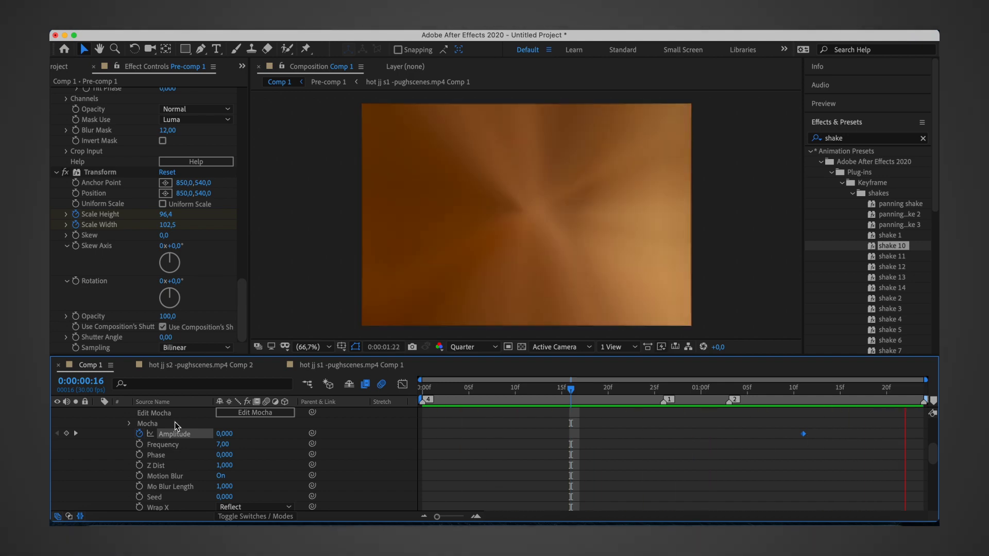
pyautogui.scroll(3, 177, 426)
# Step: Add an Exposure effect to Pre-comp 1 with exposure set to 3
pyautogui.press('u')
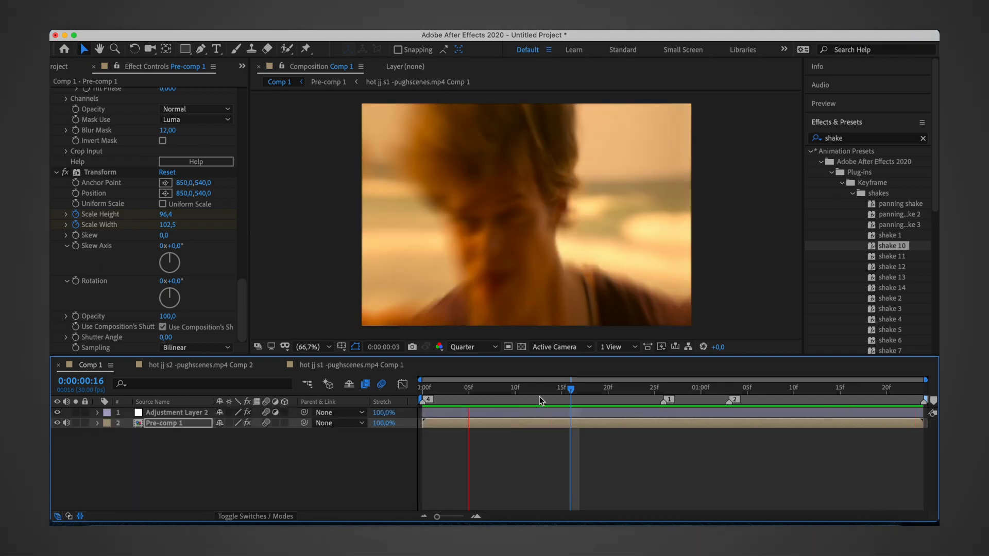
pyautogui.press('s')
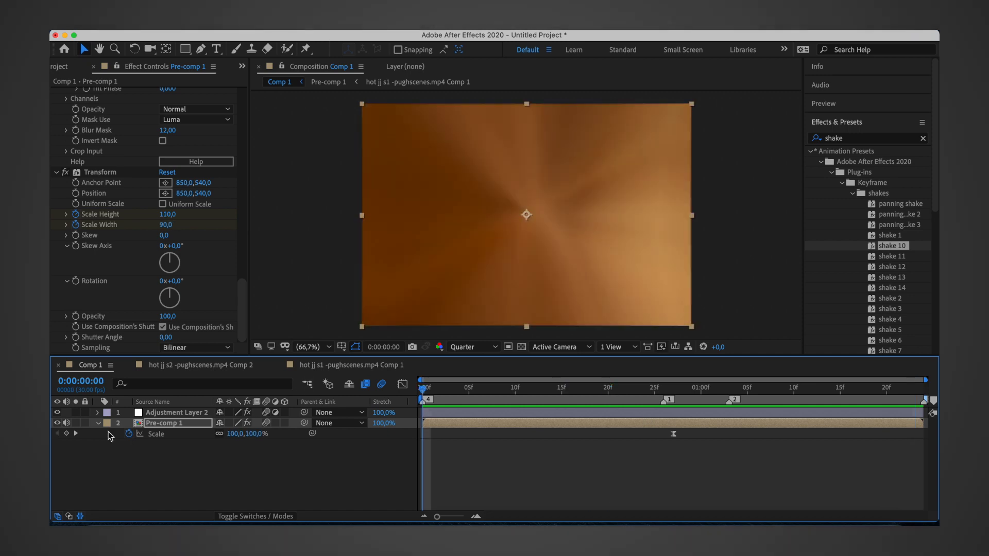
pyautogui.click(923, 138)
pyautogui.write('exposure')
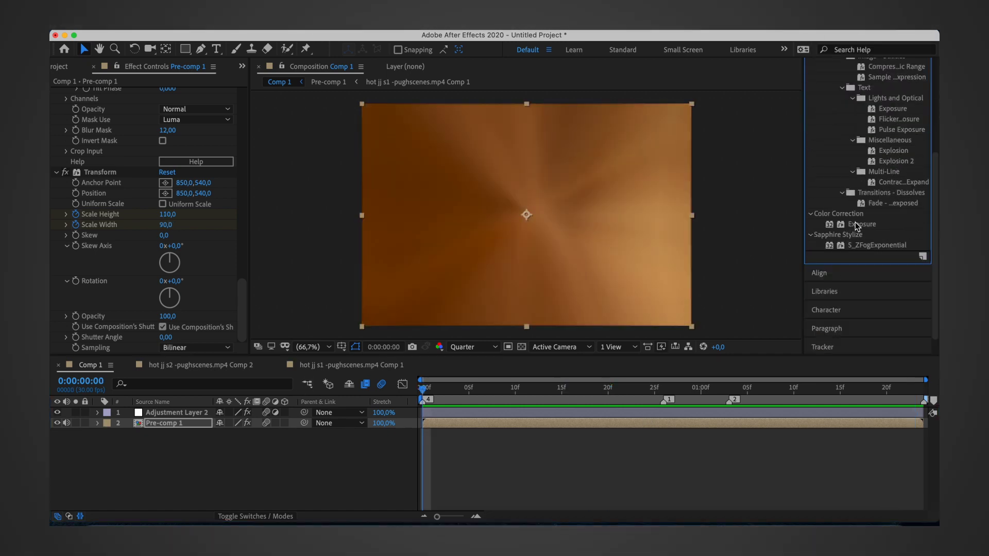
pyautogui.moveTo(862, 224); pyautogui.dragTo(158, 304)
pyautogui.press('Return')
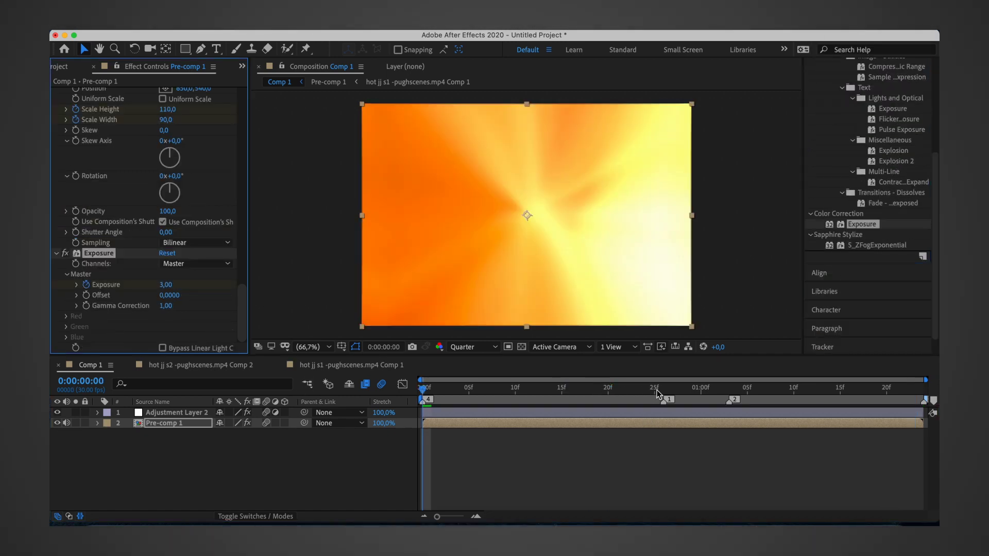
# Step: Keyframe the exposure down to 0 at the second marker and preview the flash
pyautogui.moveTo(657, 394); pyautogui.dragTo(664, 393)
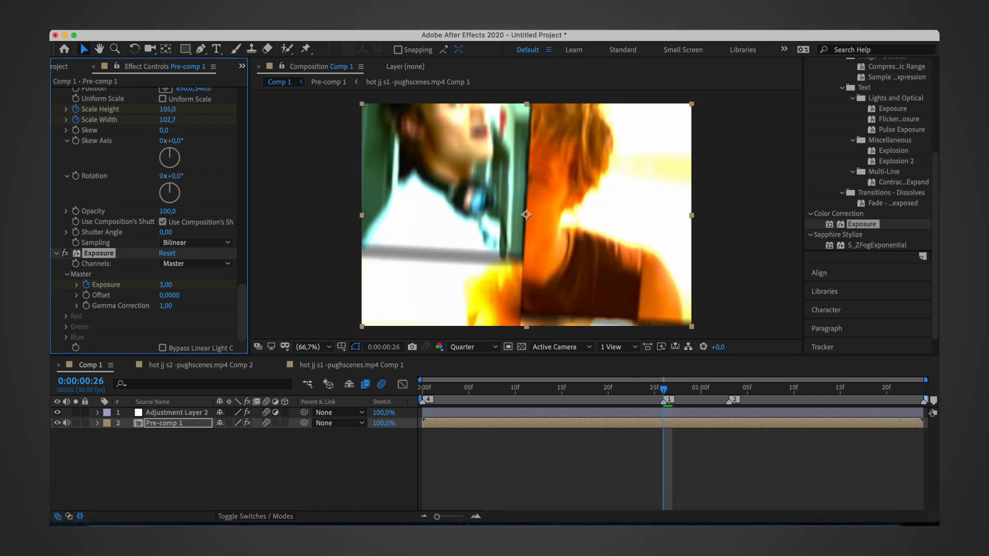
pyautogui.moveTo(728, 396); pyautogui.dragTo(720, 394)
pyautogui.press('Return')
pyautogui.click(729, 391)
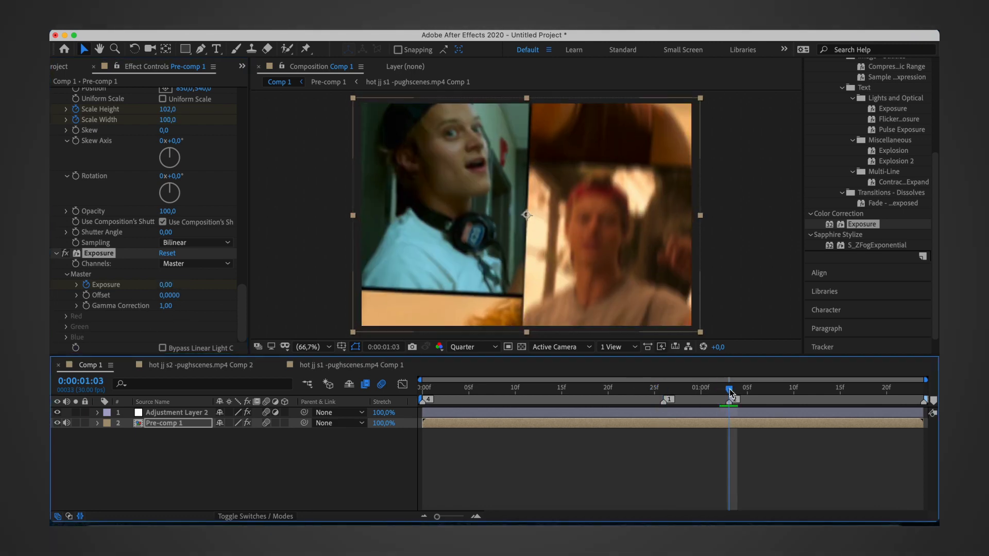
pyautogui.press('Return')
pyautogui.press('space')
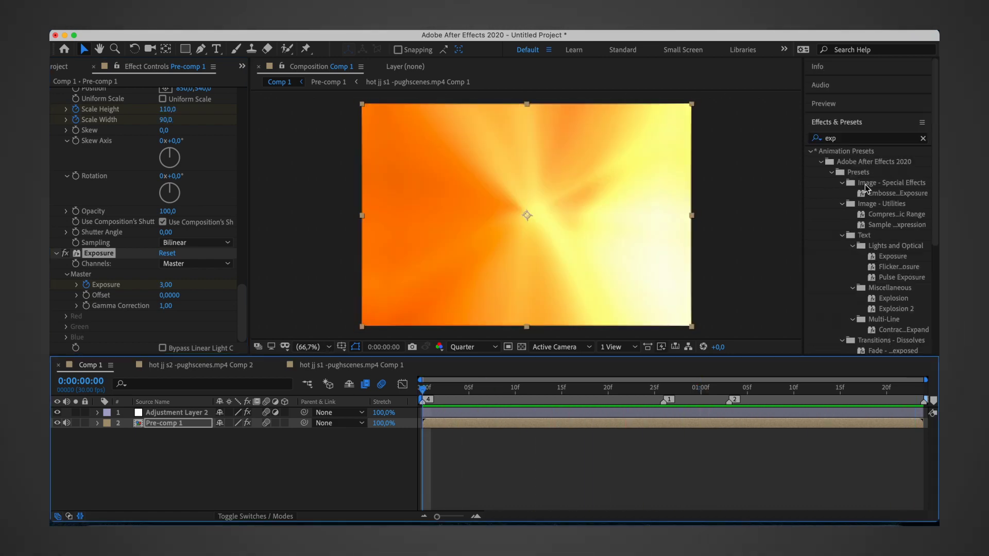
# Step: Apply Optics Compensation to Pre-comp 1 with Field Of View 70 and Reverse Lens Distortion on
pyautogui.click(887, 137)
pyautogui.write('opti')
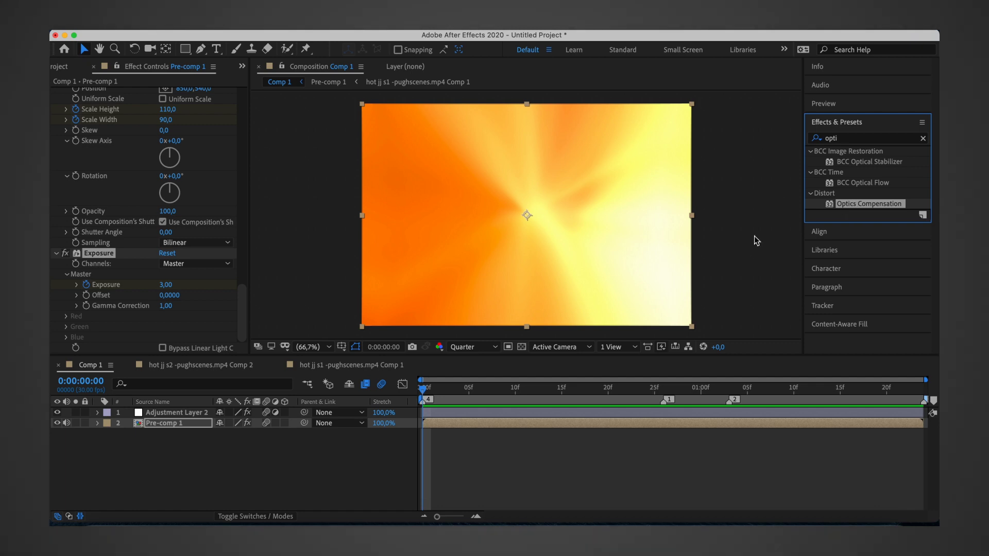
pyautogui.doubleClick(860, 205)
pyautogui.click(163, 306)
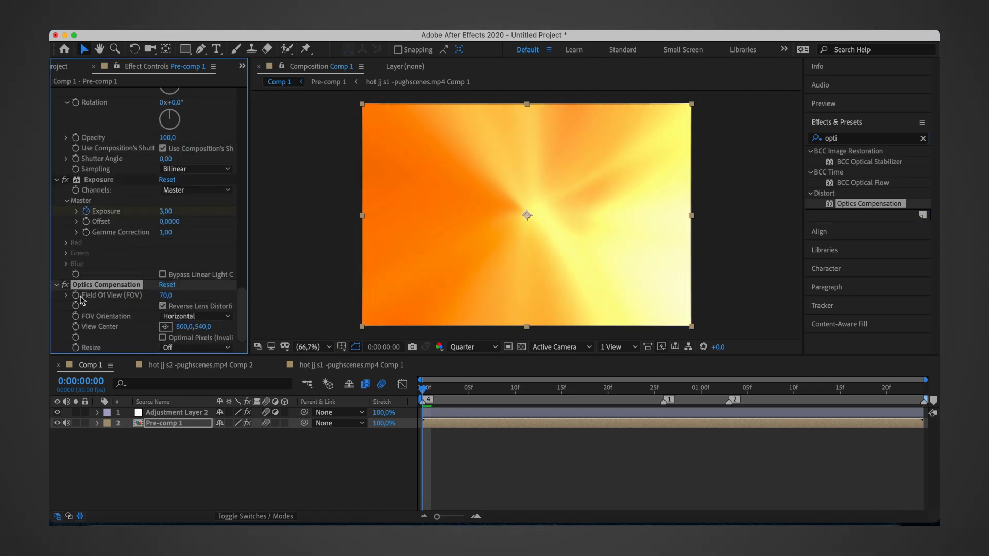
# Step: Keyframe Field Of View 0 at the second marker, Easy Ease the keyframes, and preview
pyautogui.click(730, 391)
pyautogui.click(98, 423)
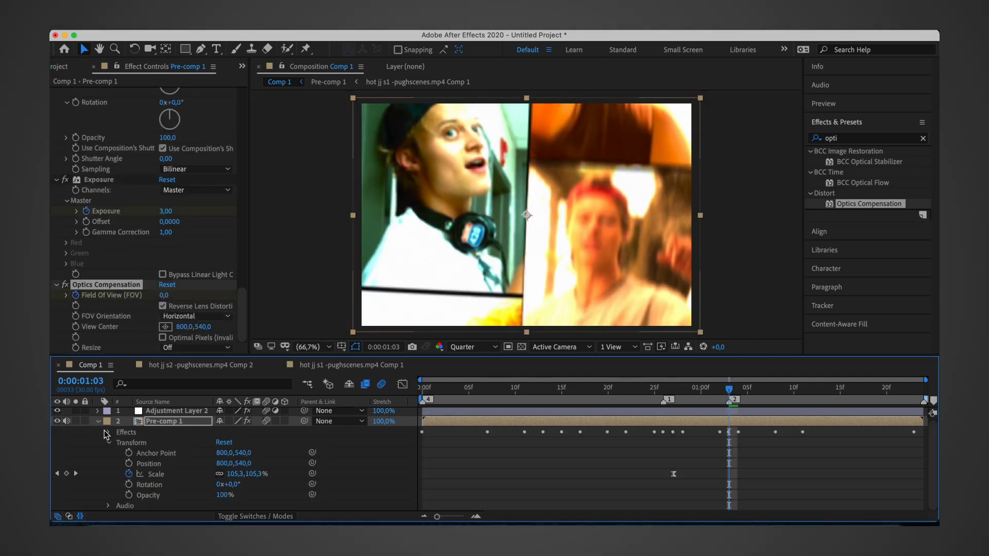
pyautogui.click(118, 495)
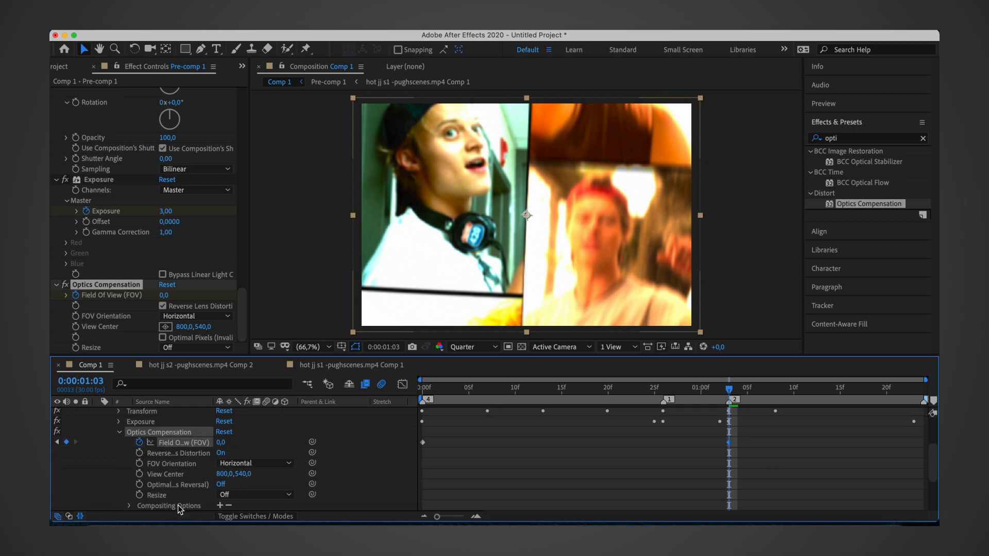
pyautogui.rightClick(422, 442)
pyautogui.moveTo(448, 511)
pyautogui.click(582, 430)
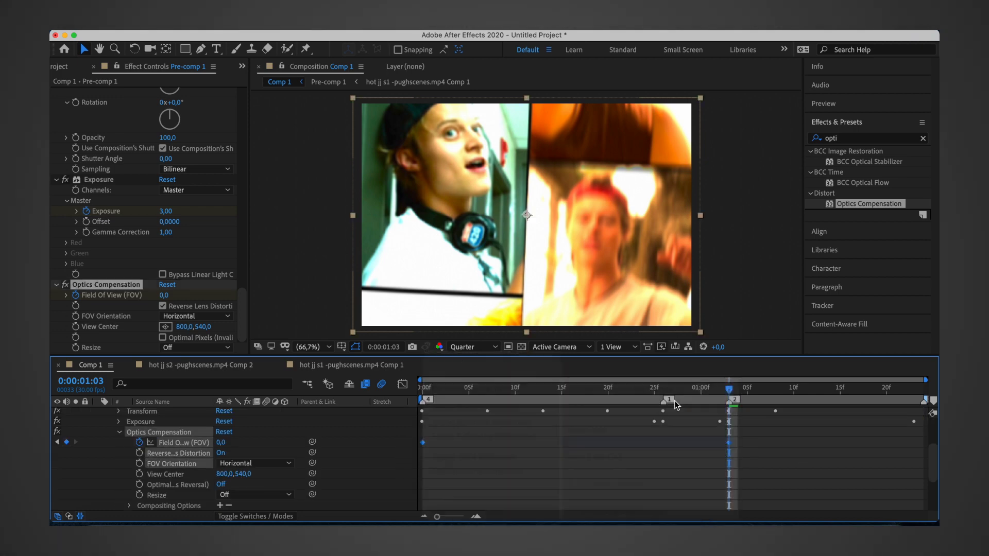
pyautogui.press('space')
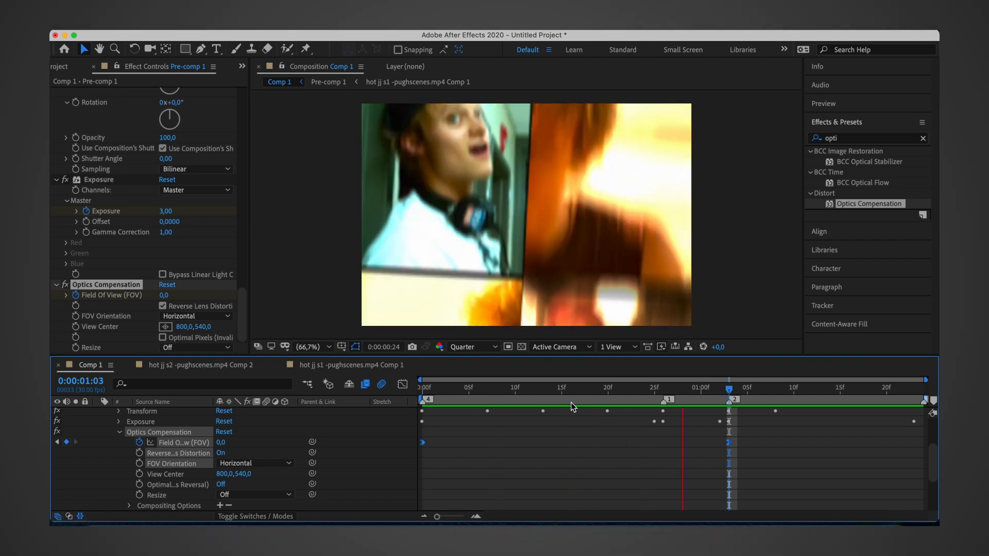
pyautogui.press('space')
pyautogui.scroll(1, 112, 434)
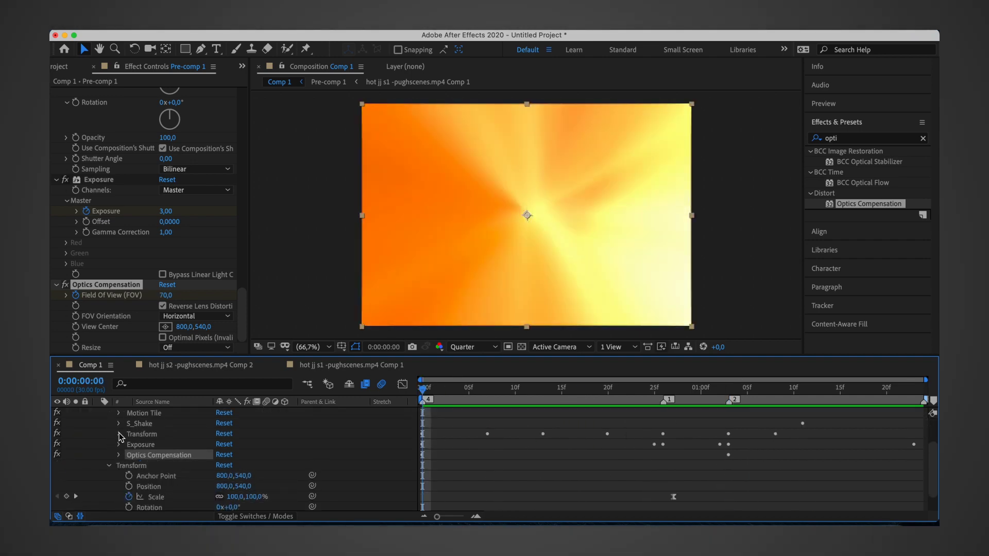
# Step: Expand the Transform effect and scrub through the transition to check its Scale keyframes
pyautogui.click(119, 434)
pyautogui.scroll(-2, 525, 464)
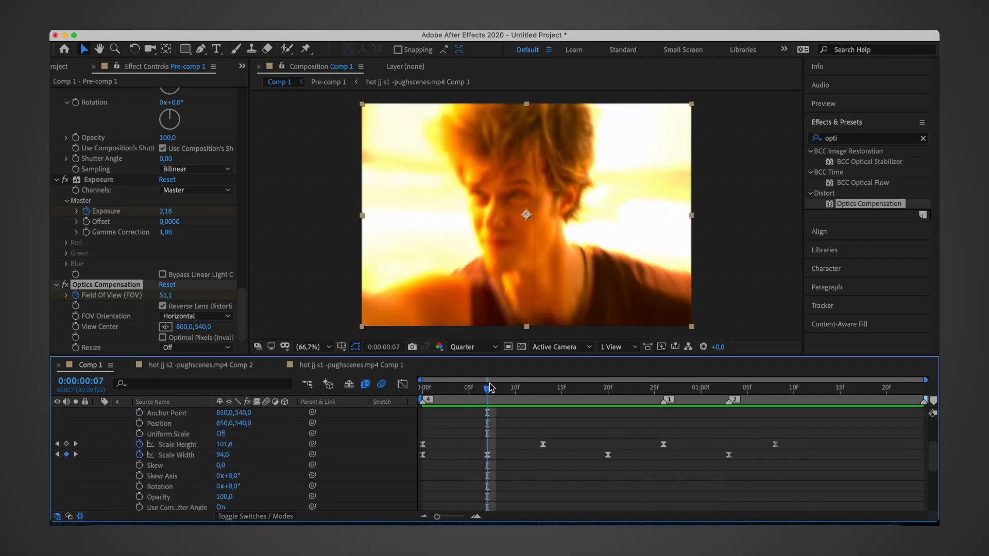
pyautogui.moveTo(547, 394); pyautogui.dragTo(656, 396)
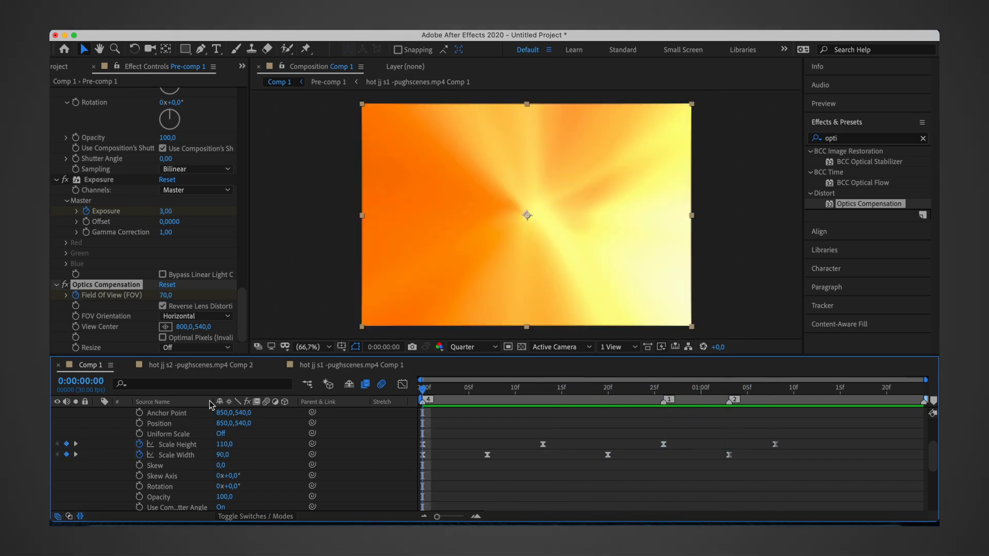
pyautogui.scroll(4, 94, 429)
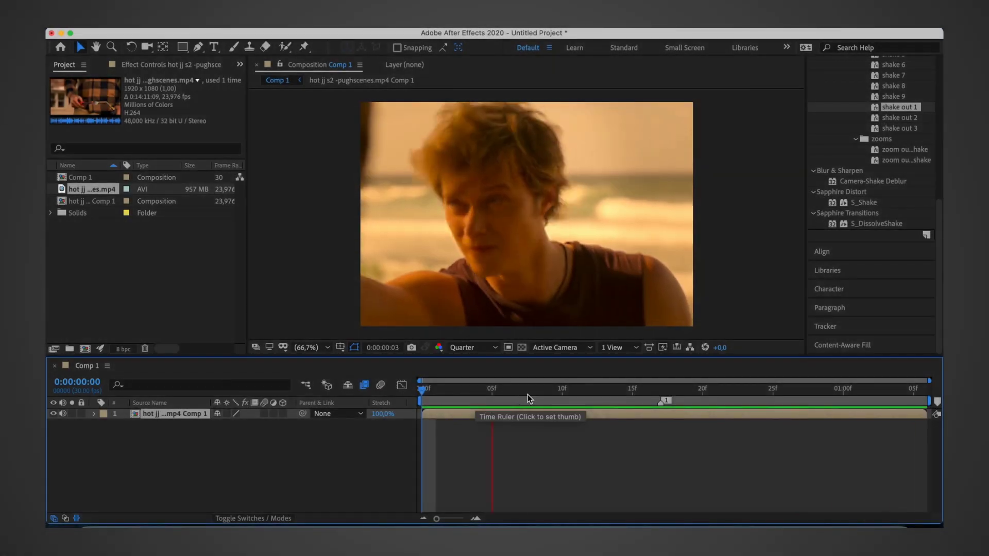
# Step: Apply S_BlurMoCurves to the s2 clip layer
pyautogui.scroll(5, 858, 277)
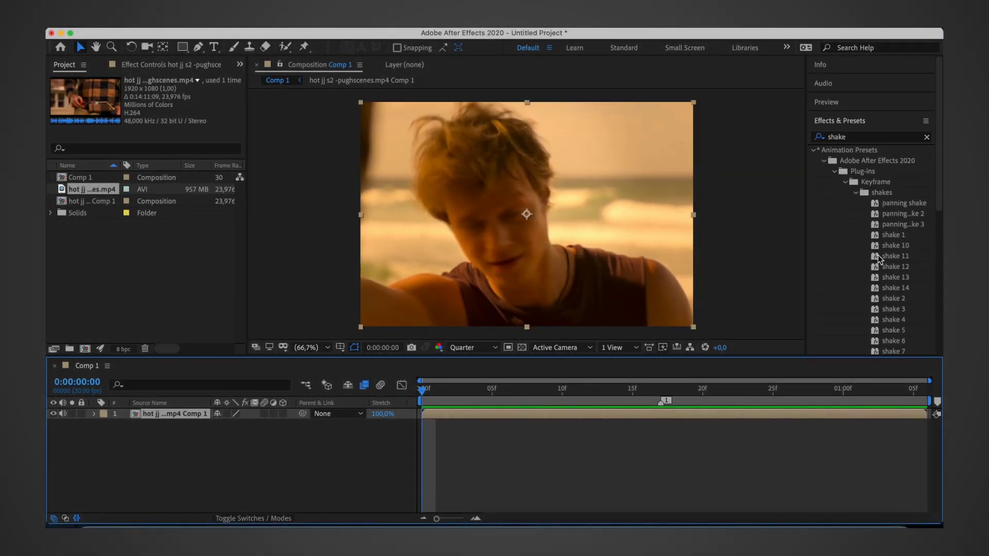
pyautogui.click(927, 137)
pyautogui.write('blurmo')
pyautogui.doubleClick(876, 160)
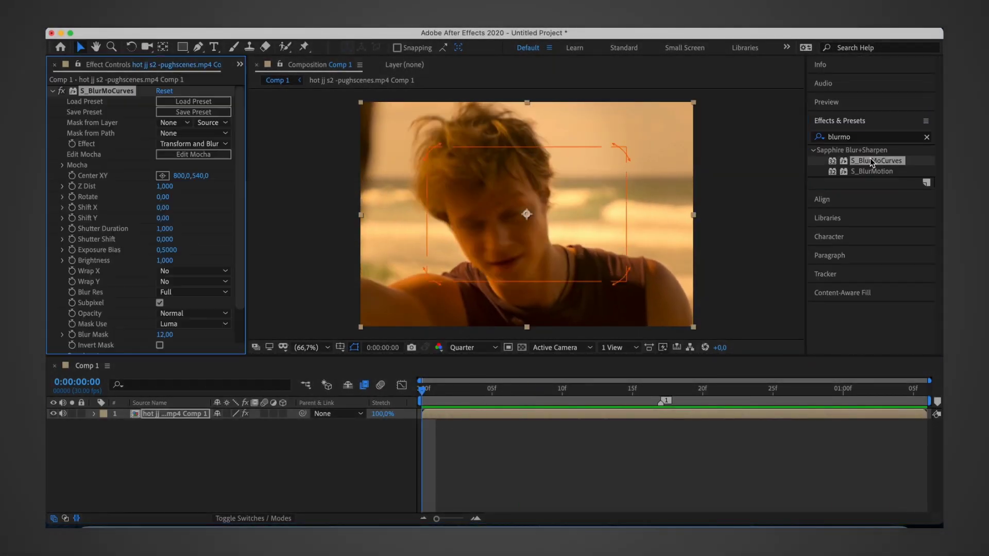
# Step: Keyframe Shift Y from 0 to 1080, set Wrap Y to Tile, and select the keyframes
pyautogui.press('space')
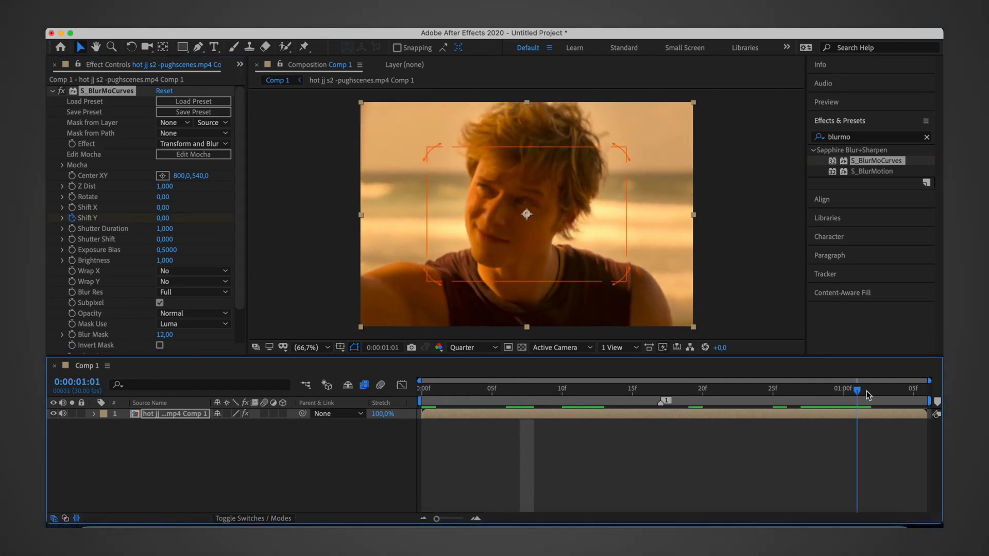
pyautogui.click(162, 218)
pyautogui.write('1080')
pyautogui.click(177, 283)
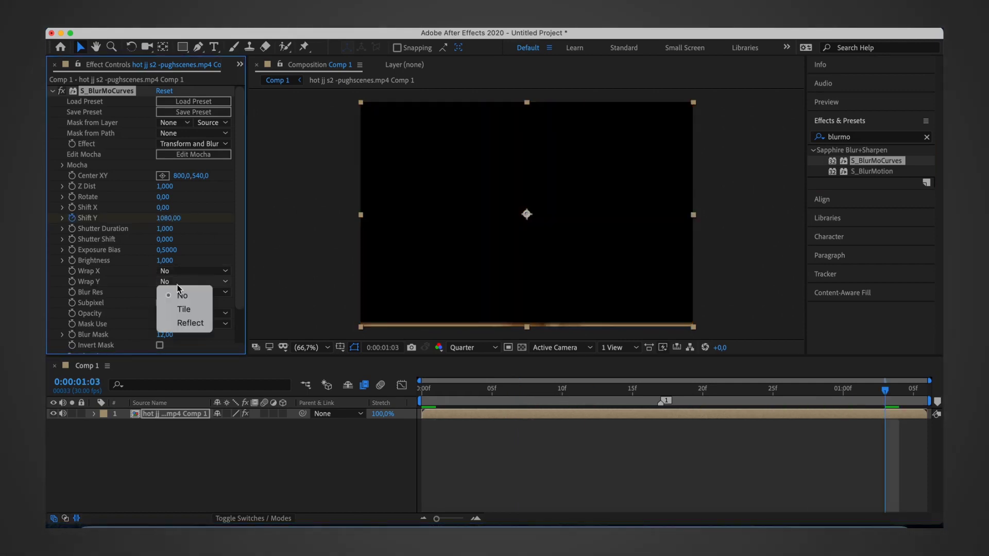
pyautogui.click(91, 425)
pyautogui.click(106, 425)
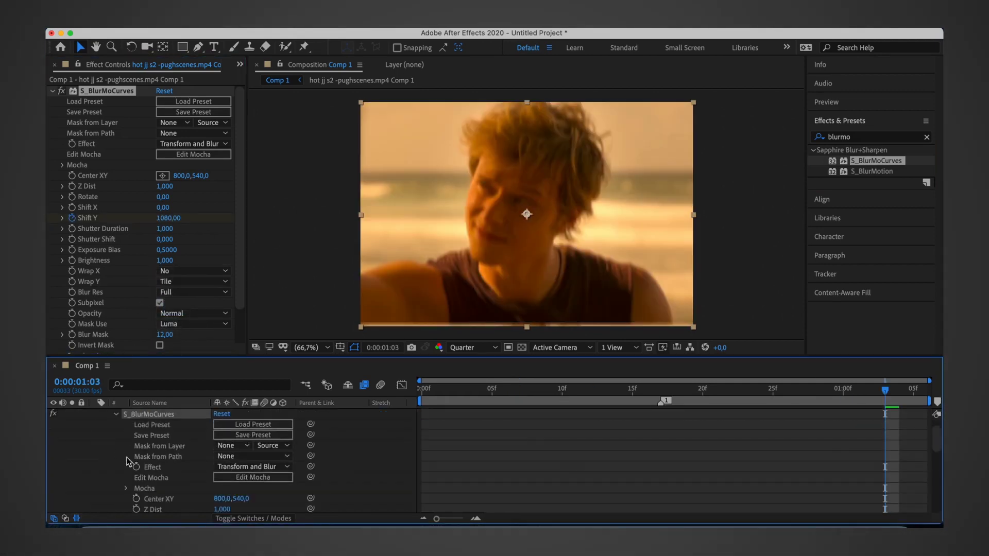
pyautogui.scroll(-3, 129, 458)
pyautogui.moveTo(899, 471)
pyautogui.mouseDown()
pyautogui.moveTo(485, 502)
pyautogui.moveTo(507, 490)
pyautogui.mouseUp()
# Step: Easy Ease the Shift Y keyframes and show their value curve
pyautogui.rightClick(520, 477)
pyautogui.moveTo(608, 513)
pyautogui.click(686, 429)
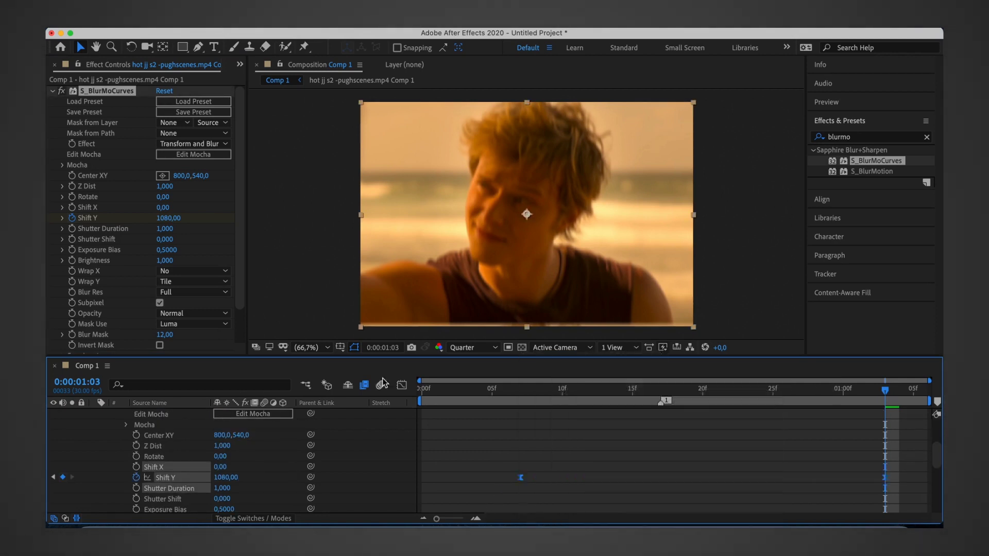
pyautogui.hotkey('shift', 'F3')
# Step: Drag the Shift Y bezier handles for a gentler ease, preview, and bring up the layer's Pre-compose options
pyautogui.moveTo(641, 487); pyautogui.dragTo(720, 487)
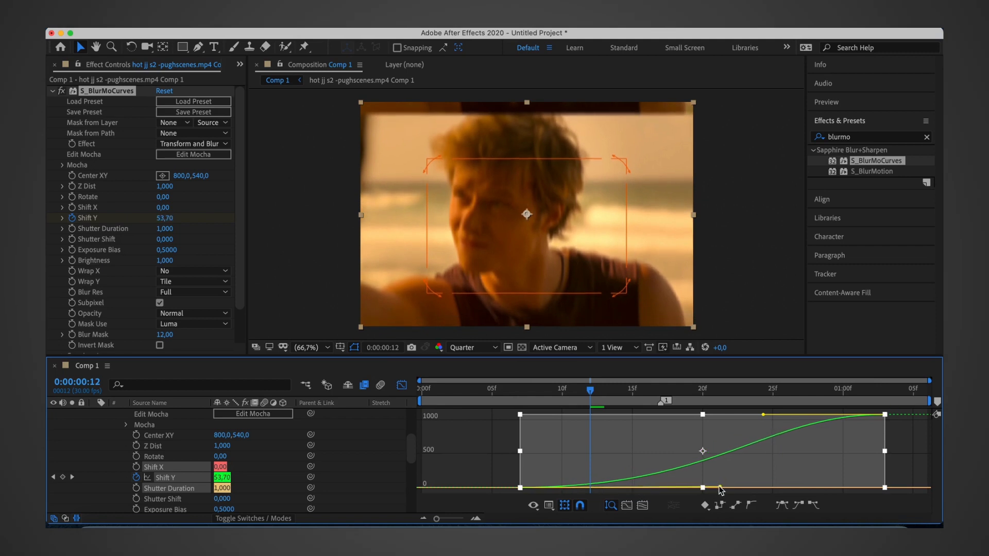
pyautogui.moveTo(764, 415); pyautogui.dragTo(587, 416)
pyautogui.press('space')
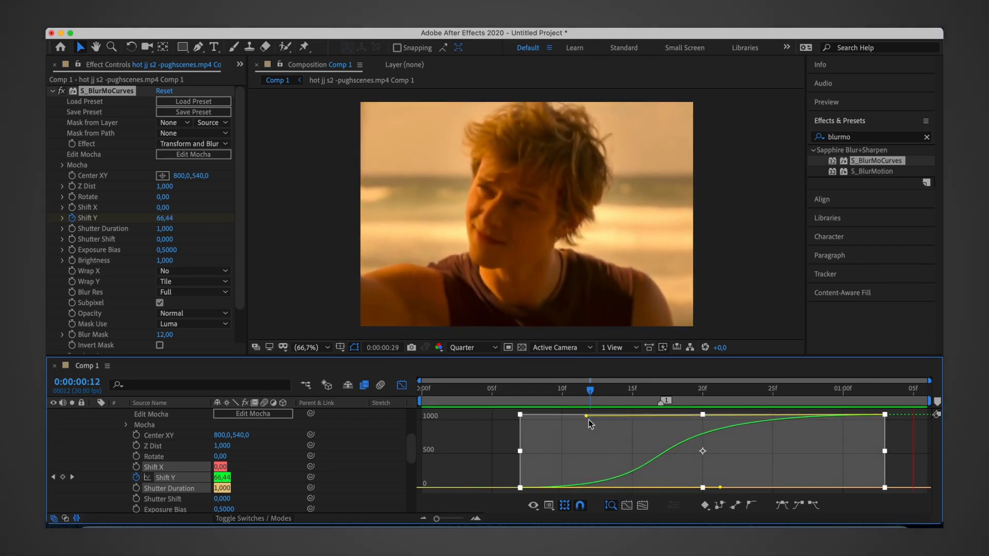
pyautogui.press('space')
pyautogui.moveTo(720, 488); pyautogui.dragTo(742, 487)
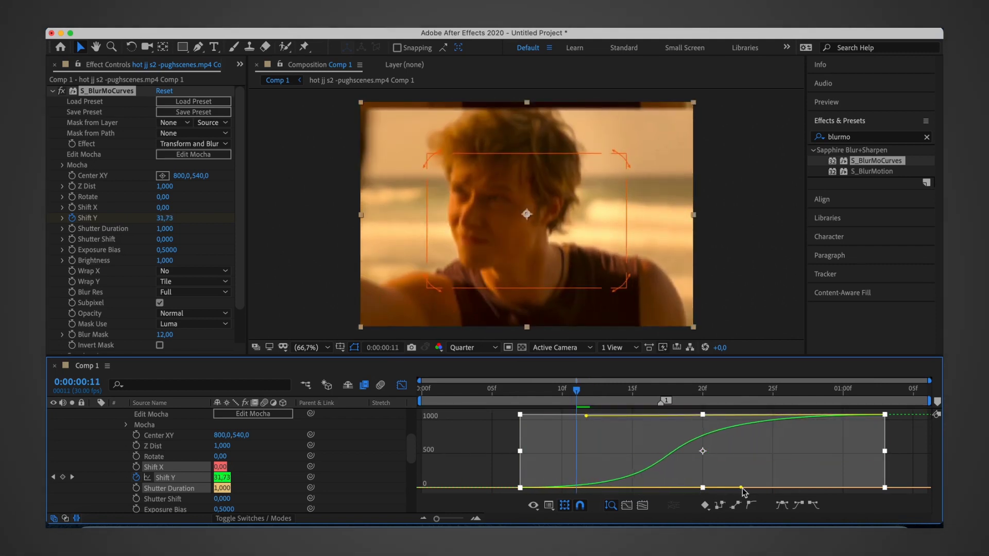
pyautogui.press('space')
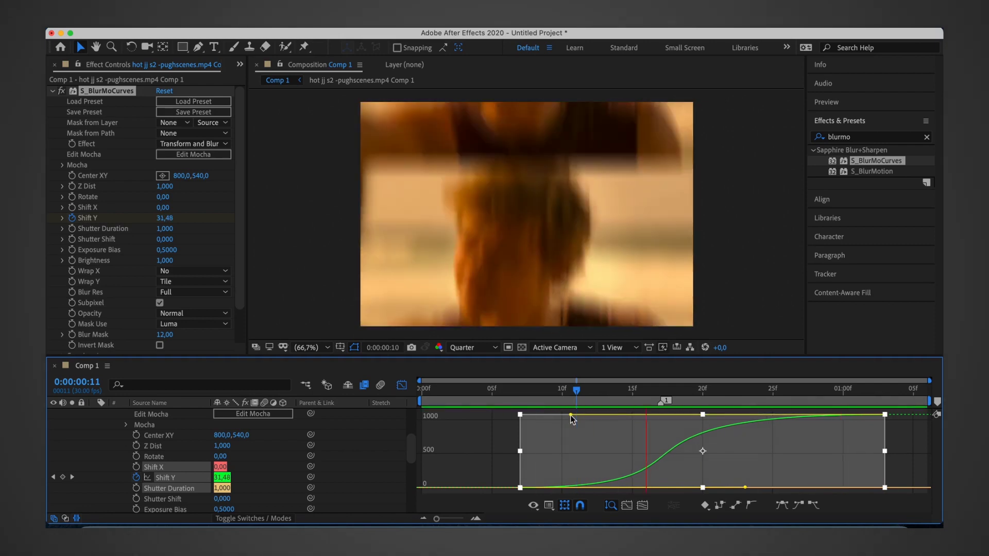
pyautogui.click(402, 386)
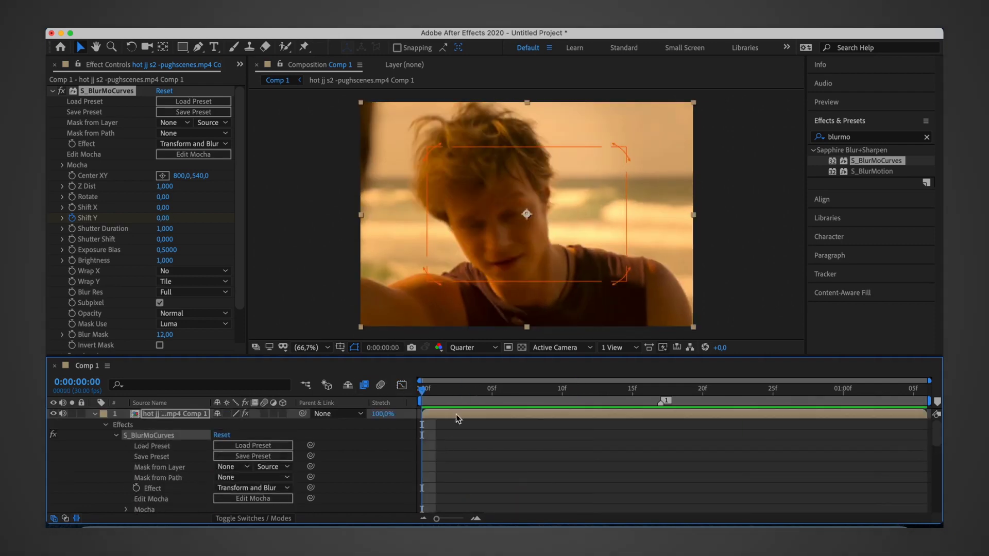
pyautogui.rightClick(456, 414)
# Step: Pre-compose the clip as Comp 2 and apply the shake 10 preset to it
pyautogui.click(496, 448)
pyautogui.click(586, 301)
pyautogui.click(927, 137)
pyautogui.click(819, 137)
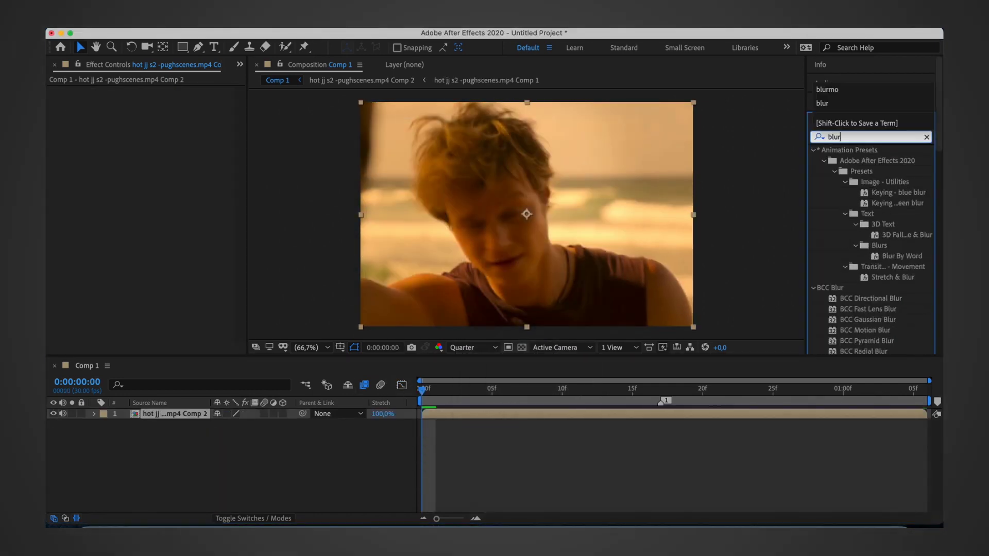
pyautogui.click(824, 48)
pyautogui.write('shake')
pyautogui.doubleClick(896, 246)
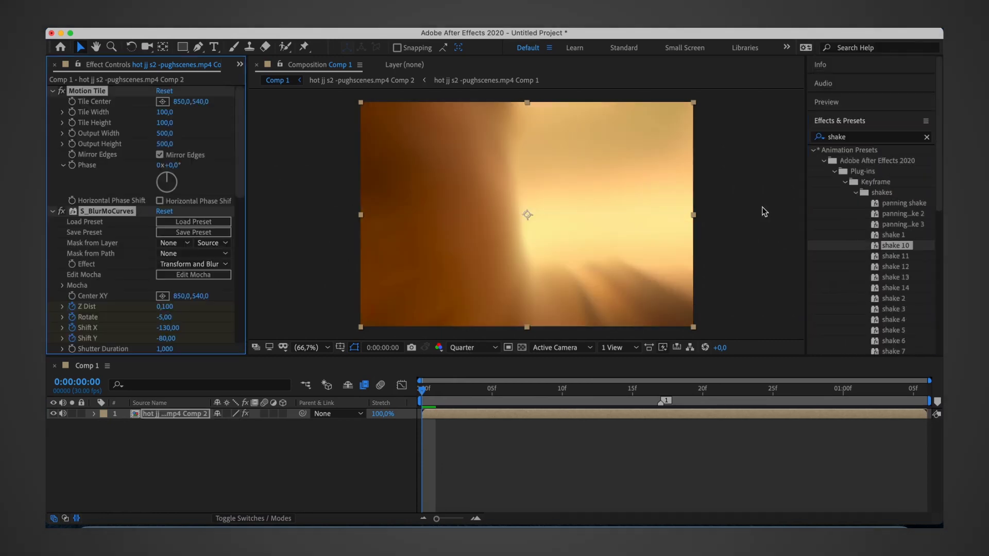
# Step: Replace Motion Tile with a fresh copy placed above S_BlurMoCurves
pyautogui.click(93, 415)
pyautogui.click(140, 436)
pyautogui.press('Delete')
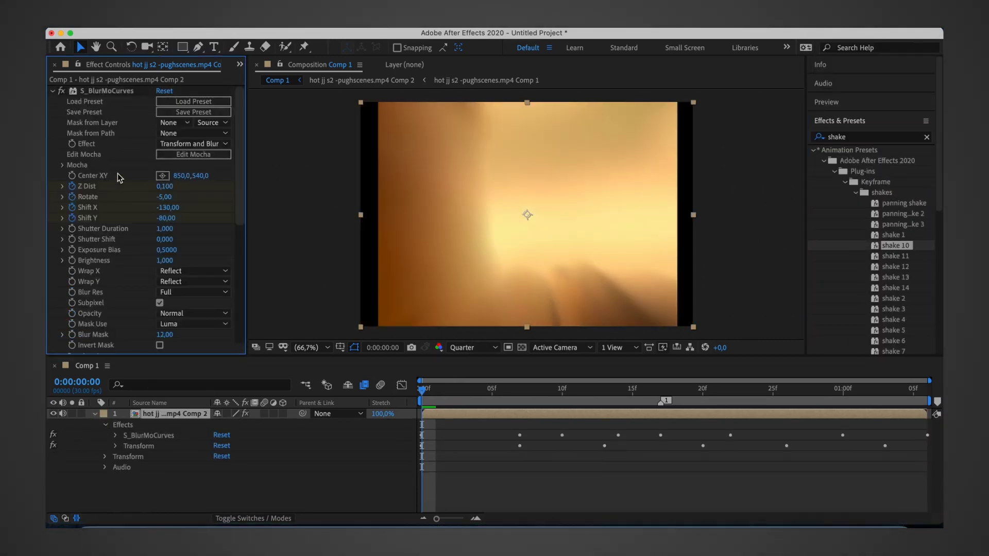
pyautogui.rightClick(118, 176)
pyautogui.click(150, 280)
pyautogui.click(927, 137)
pyautogui.write('motio')
pyautogui.doubleClick(859, 341)
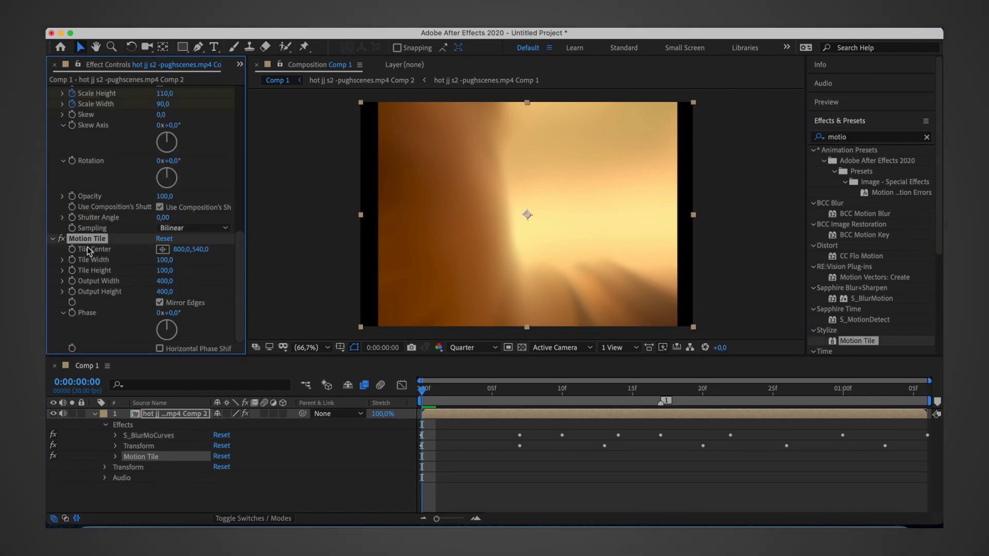
pyautogui.moveTo(87, 239); pyautogui.dragTo(110, 93)
# Step: Fix S_BlurMoCurves' Shift Y at 0
pyautogui.click(115, 446)
pyautogui.scroll(-4, 507, 478)
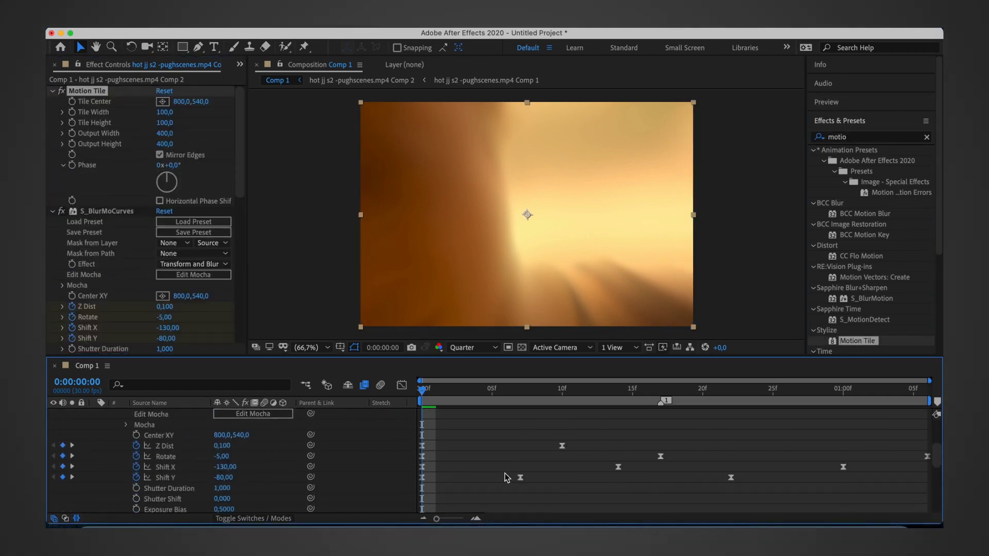
pyautogui.scroll(-1, 507, 478)
pyautogui.write('0')
pyautogui.press('Return')
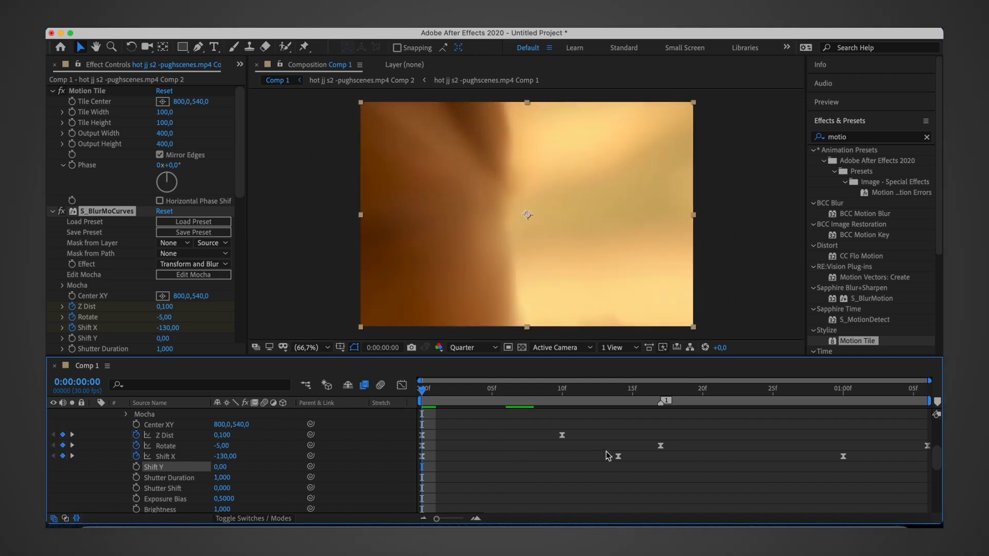
# Step: Retime Shift X with keyframes of 20 at frame 19 and 0 at 1:05, then preview
pyautogui.click(563, 389)
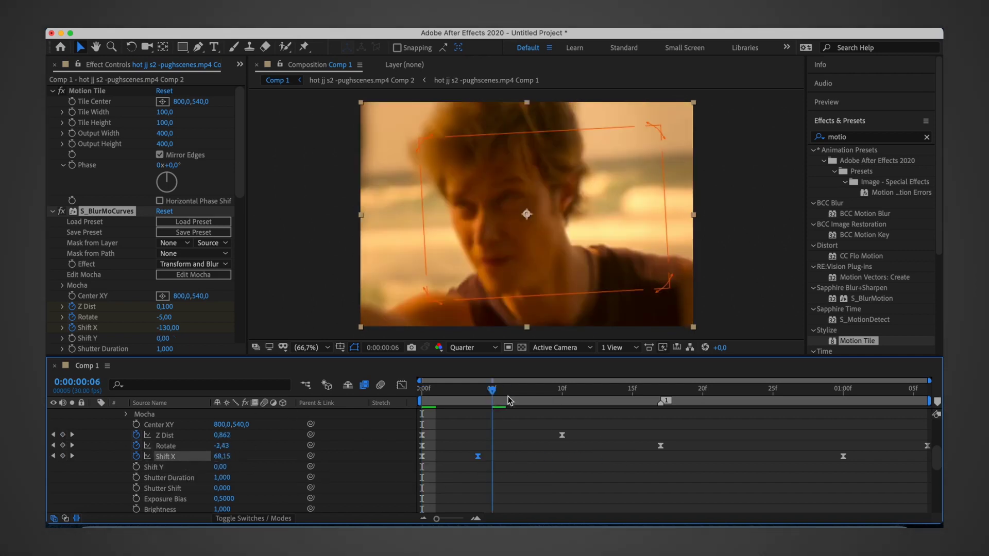
pyautogui.moveTo(843, 457); pyautogui.dragTo(578, 458)
pyautogui.moveTo(567, 391); pyautogui.dragTo(690, 393)
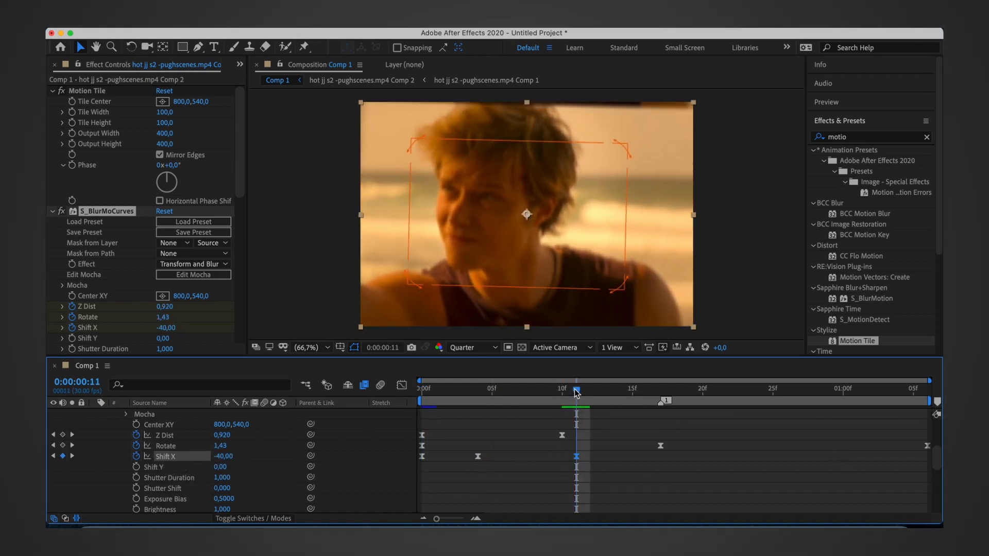
pyautogui.press('Return')
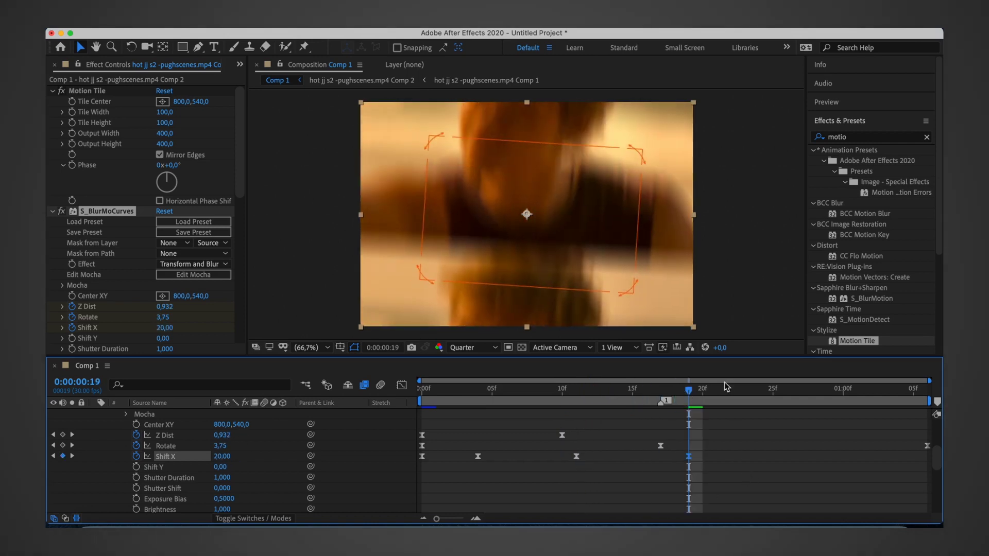
pyautogui.press('space')
pyautogui.press('Return')
pyautogui.press('space')
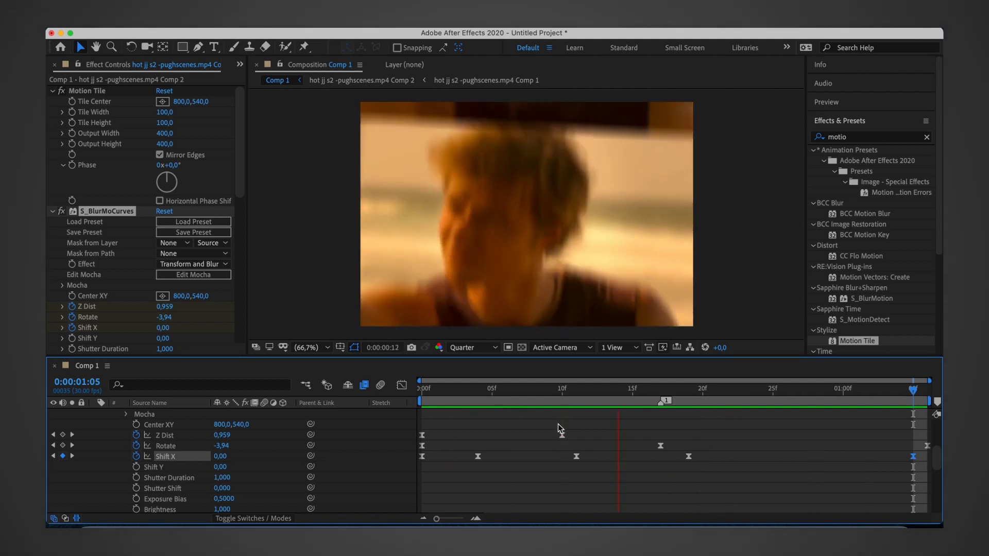
pyautogui.press('space')
pyautogui.scroll(5, 129, 450)
# Step: Retype the Transform Scale Width keyframes, changing frame 20 from 105 to 92
pyautogui.click(116, 457)
pyautogui.scroll(-3, 221, 437)
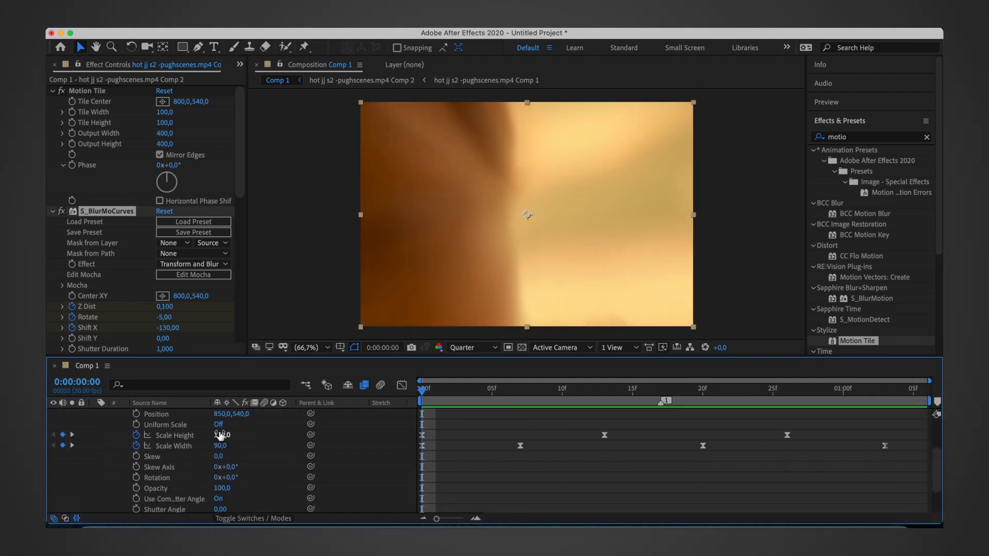
pyautogui.press('k')
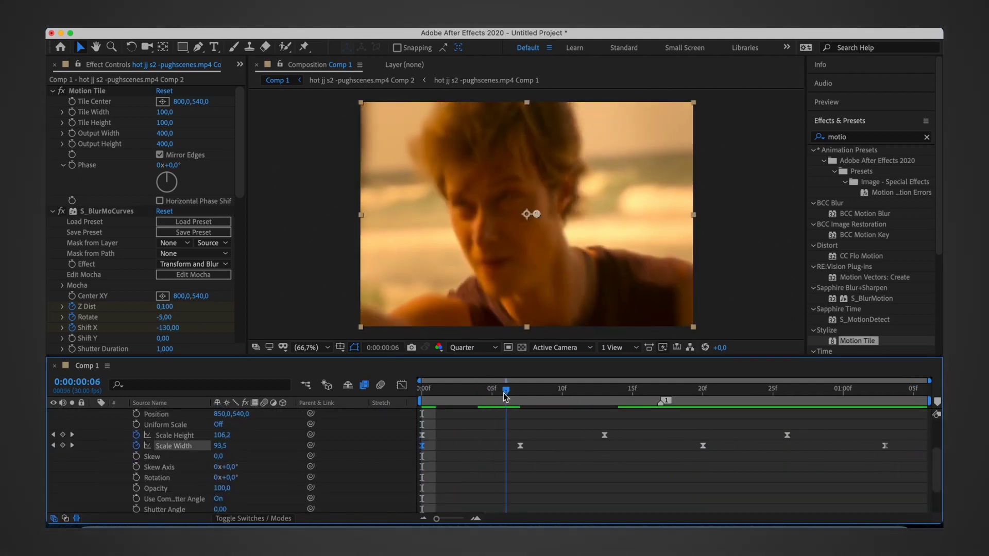
pyautogui.press('Return')
pyautogui.press('k')
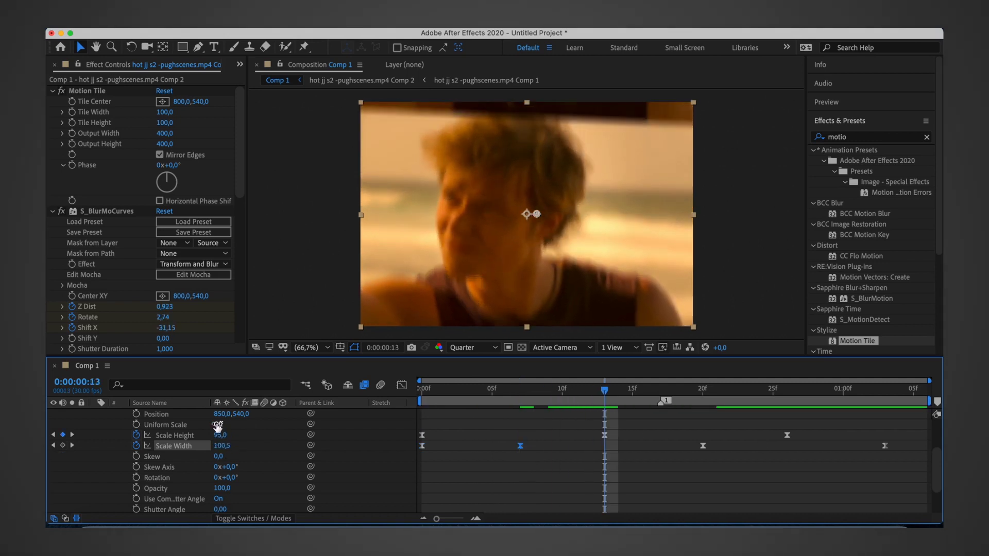
pyautogui.press('k')
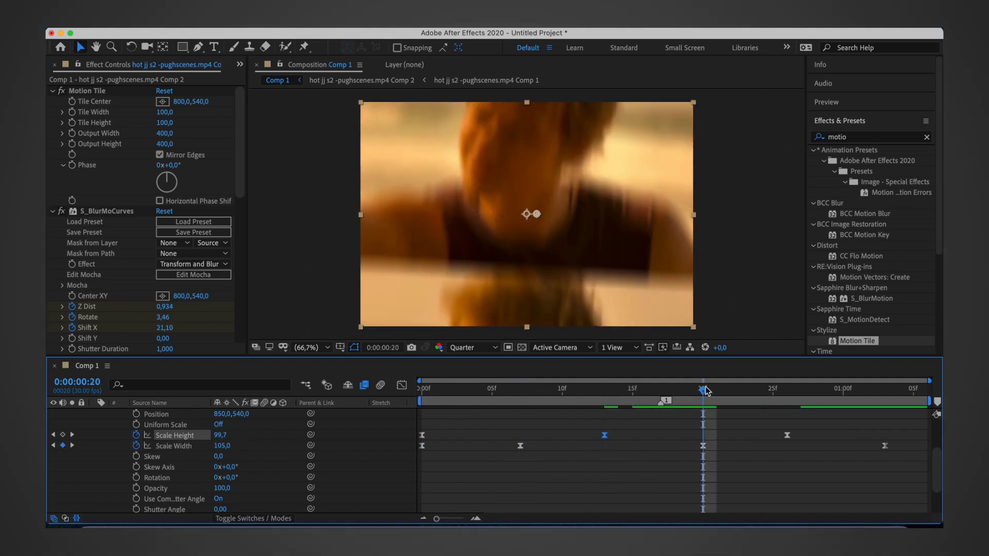
# Step: Set a Scale Height keyframe to 104,9 and preview the shake
pyautogui.moveTo(691, 392)
pyautogui.mouseDown()
pyautogui.moveTo(503, 418)
pyautogui.moveTo(710, 414)
pyautogui.mouseUp()
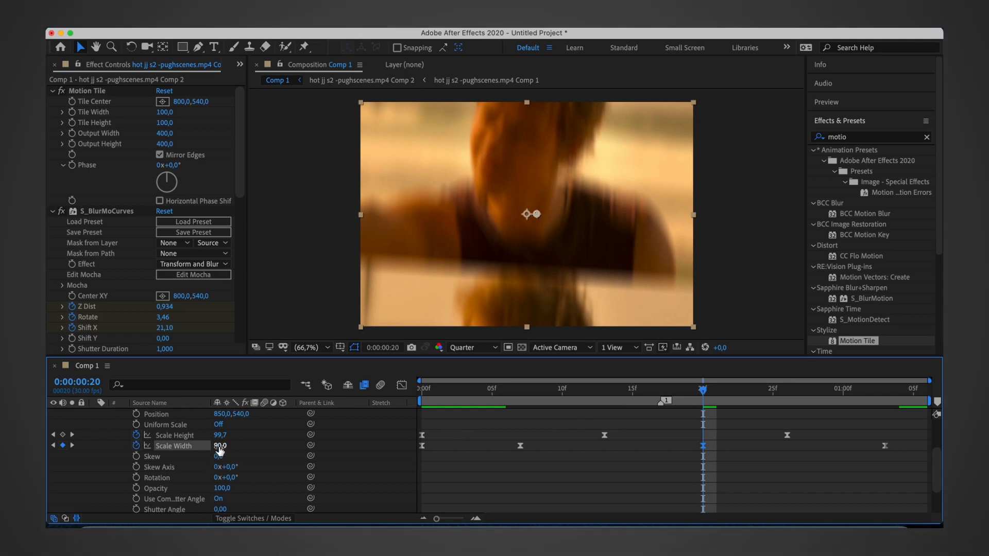
pyautogui.press('space')
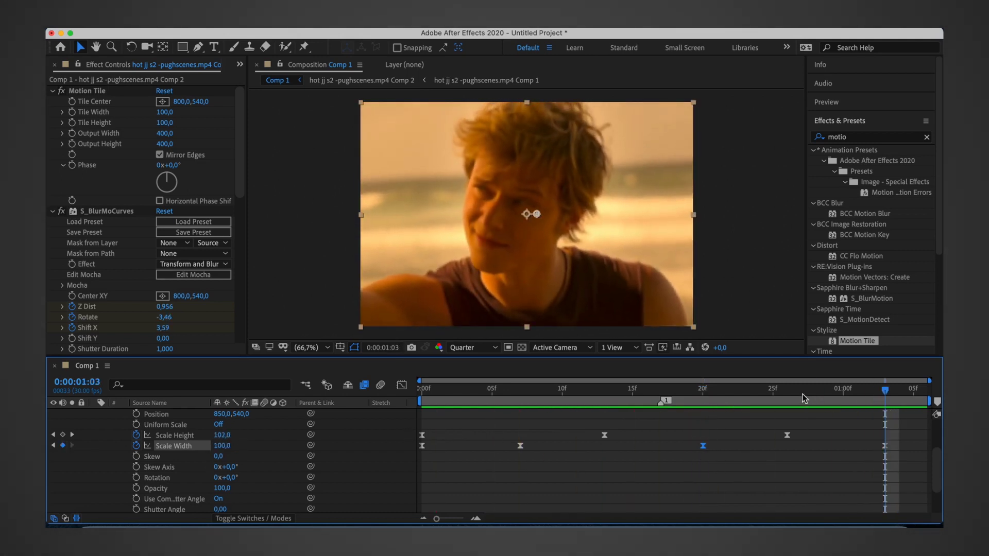
pyautogui.write('j4,9')
pyautogui.press('Return')
pyautogui.press('space')
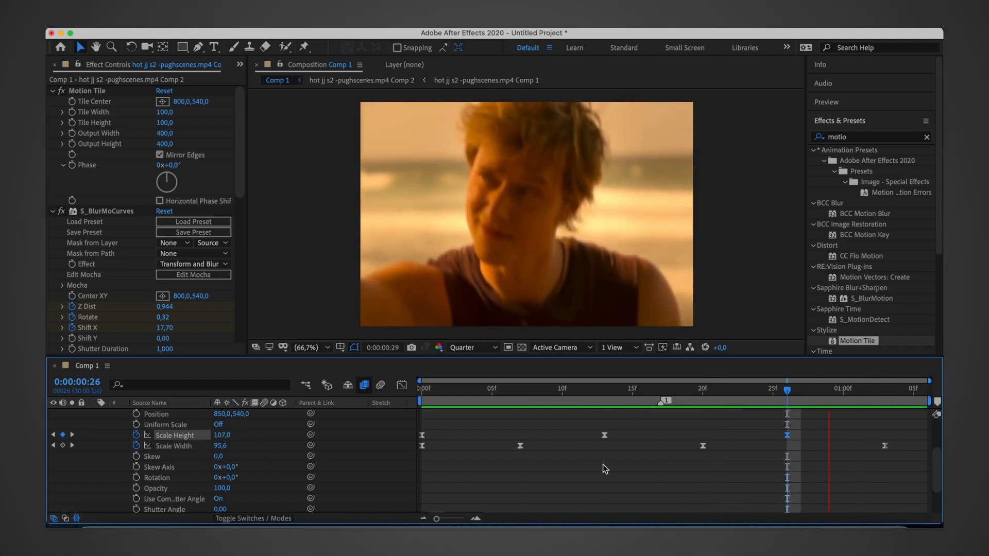
pyautogui.press('space')
pyautogui.click(116, 446)
pyautogui.scroll(-4, 115, 446)
# Step: Key Z Dist to 0,001 at 1:05 with a reshaped bezier ease, then start a new layer
pyautogui.press('End')
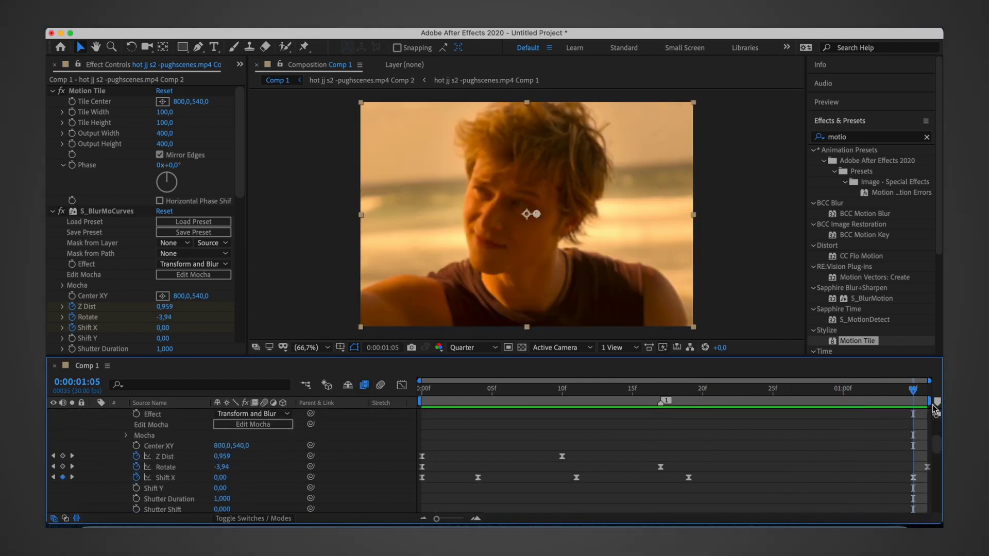
pyautogui.write('0,001')
pyautogui.press('Return')
pyautogui.hotkey('shift', 'F3')
pyautogui.moveTo(825, 488); pyautogui.dragTo(894, 428)
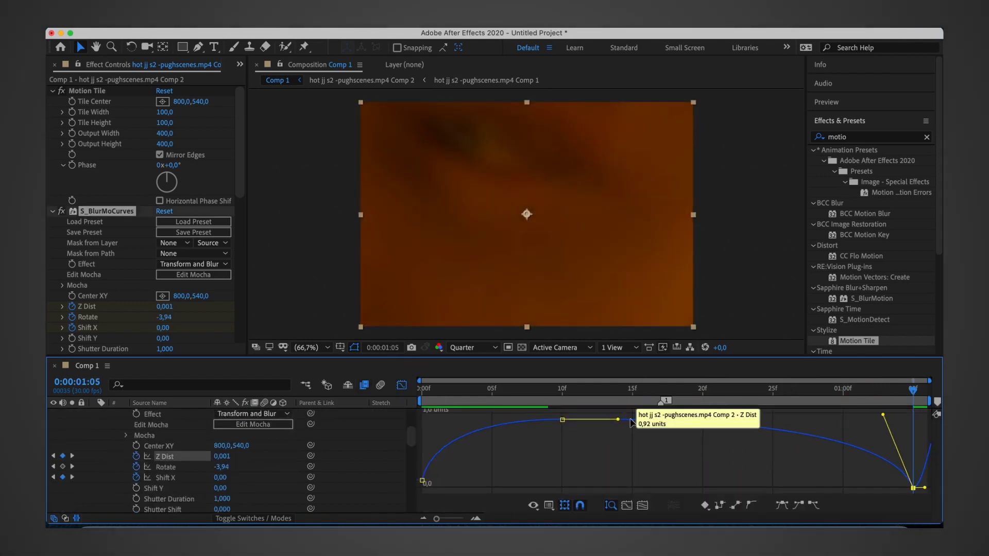
pyautogui.press('space')
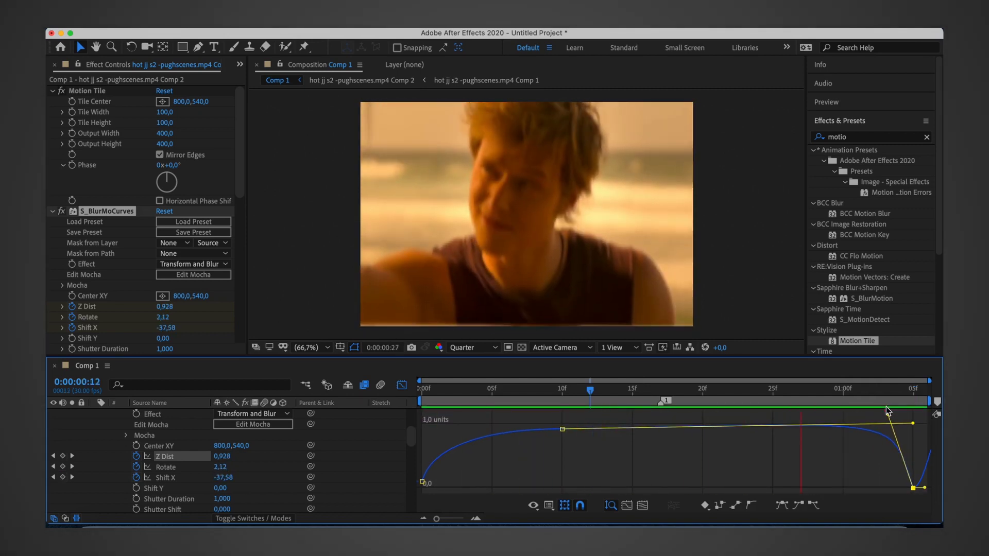
pyautogui.moveTo(888, 415); pyautogui.dragTo(890, 421)
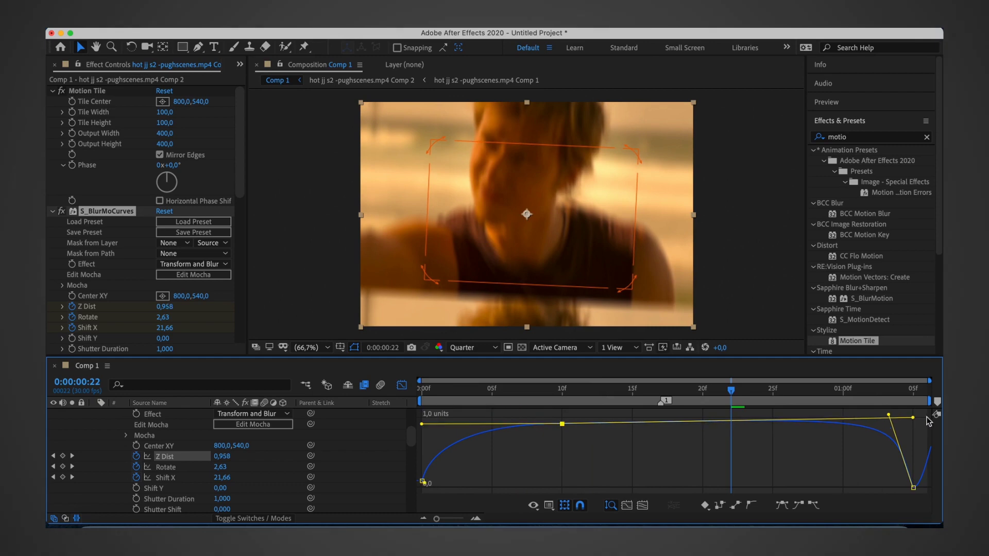
pyautogui.press('space')
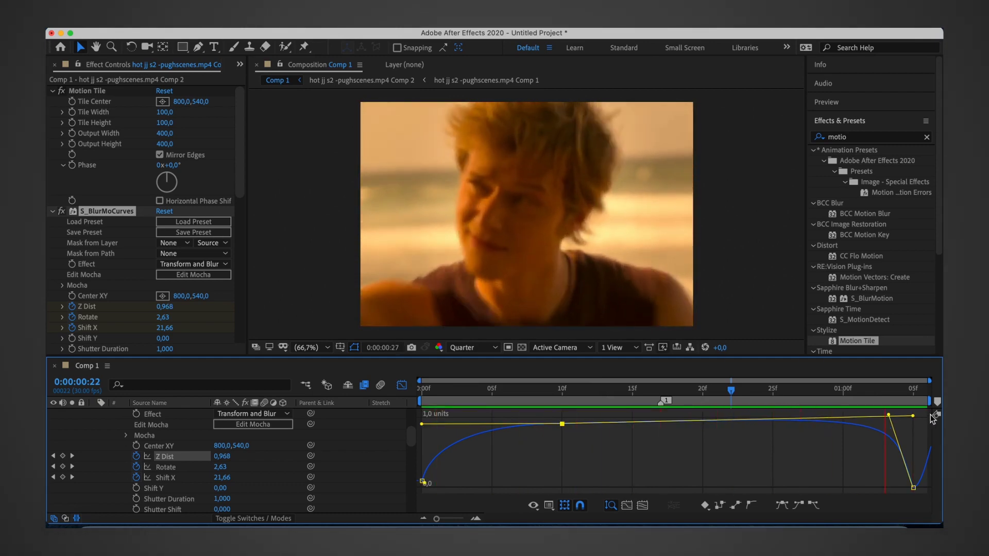
pyautogui.click(401, 385)
pyautogui.click(260, 13)
# Step: Add an adjustment layer with a FishEye Warp bent to -100
pyautogui.click(427, 117)
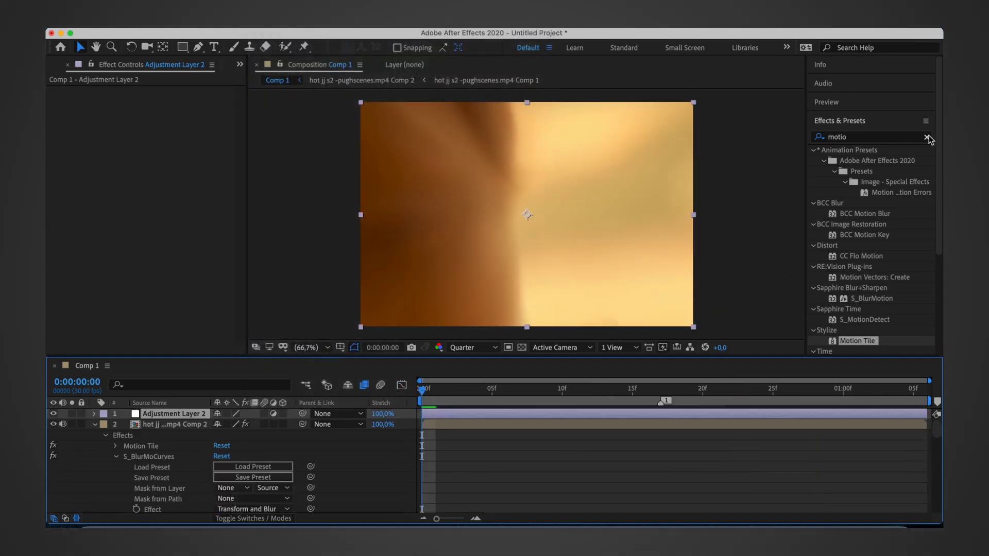
pyautogui.click(871, 136)
pyautogui.write('warp')
pyautogui.doubleClick(848, 351)
pyautogui.click(193, 102)
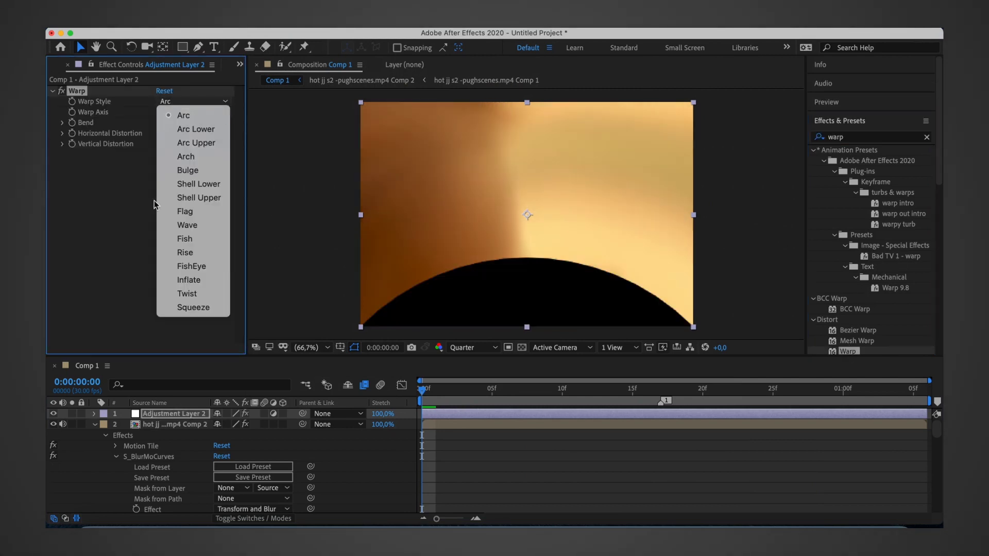
pyautogui.click(175, 267)
pyautogui.moveTo(161, 123); pyautogui.dragTo(65, 126)
# Step: Apply Easy Ease to the three Bend keyframes (-100, 0 at frame 17, -100)
pyautogui.moveTo(659, 392); pyautogui.dragTo(931, 381)
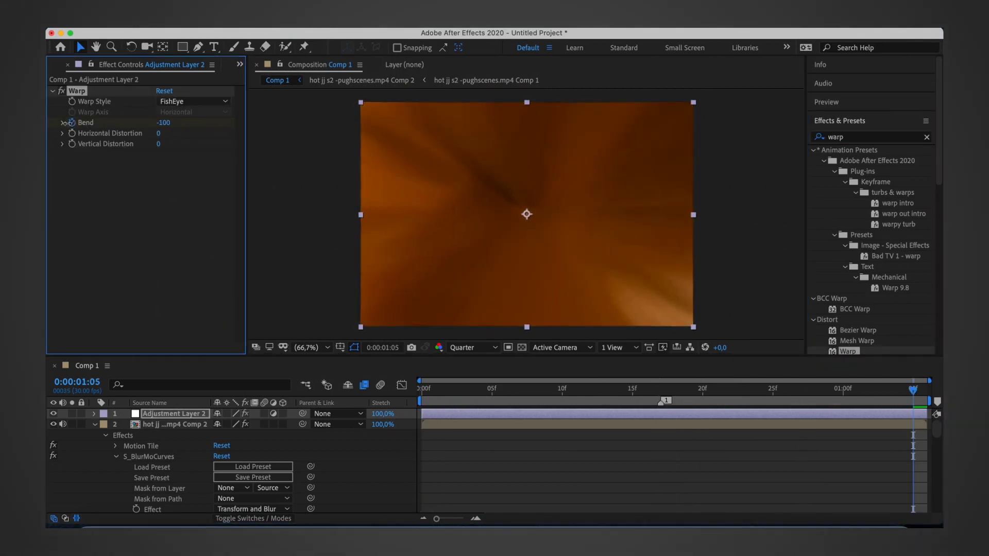
pyautogui.press('Home')
pyautogui.click(95, 414)
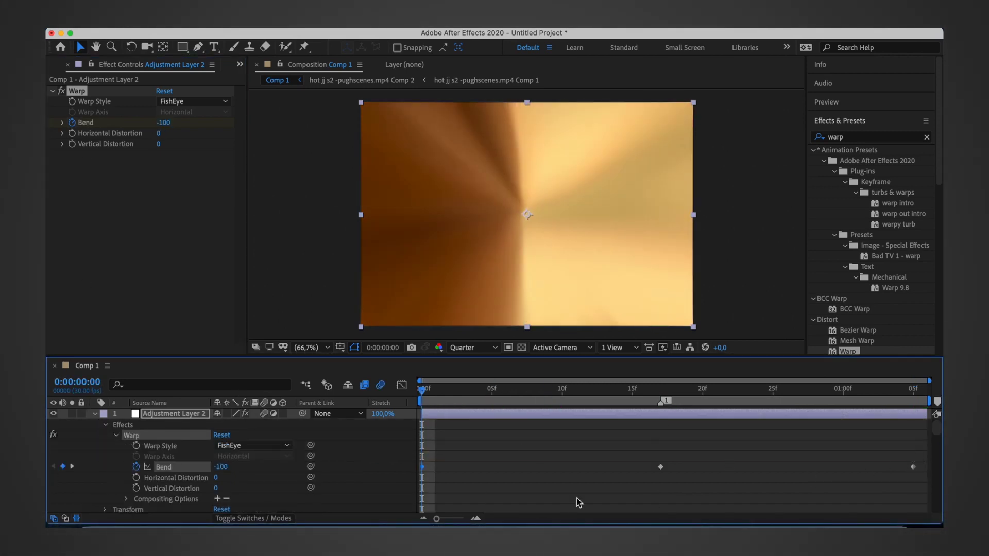
pyautogui.moveTo(920, 466)
pyautogui.mouseDown()
pyautogui.moveTo(447, 444)
pyautogui.moveTo(419, 463)
pyautogui.mouseUp()
pyautogui.rightClick(424, 474)
pyautogui.moveTo(486, 511)
pyautogui.click(587, 430)
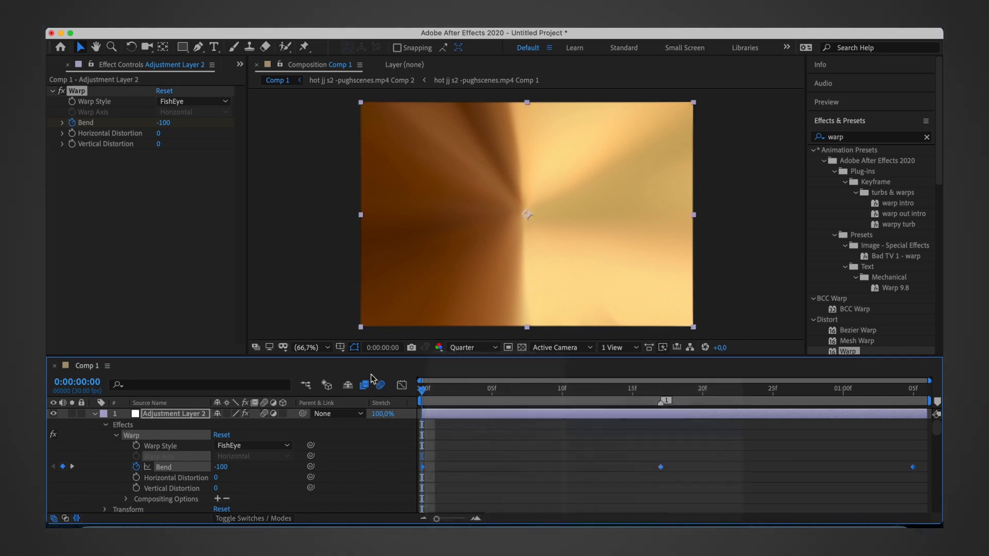
# Step: Reshape the Bend ease handles in the Graph Editor and preview the warp
pyautogui.hotkey('shift', 'F3')
pyautogui.click(468, 487)
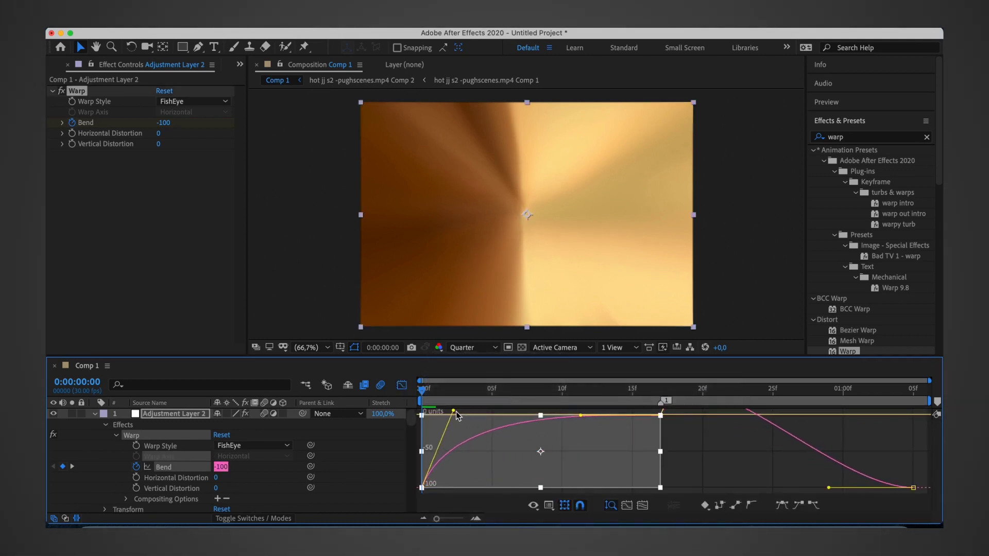
pyautogui.moveTo(663, 411); pyautogui.dragTo(686, 412)
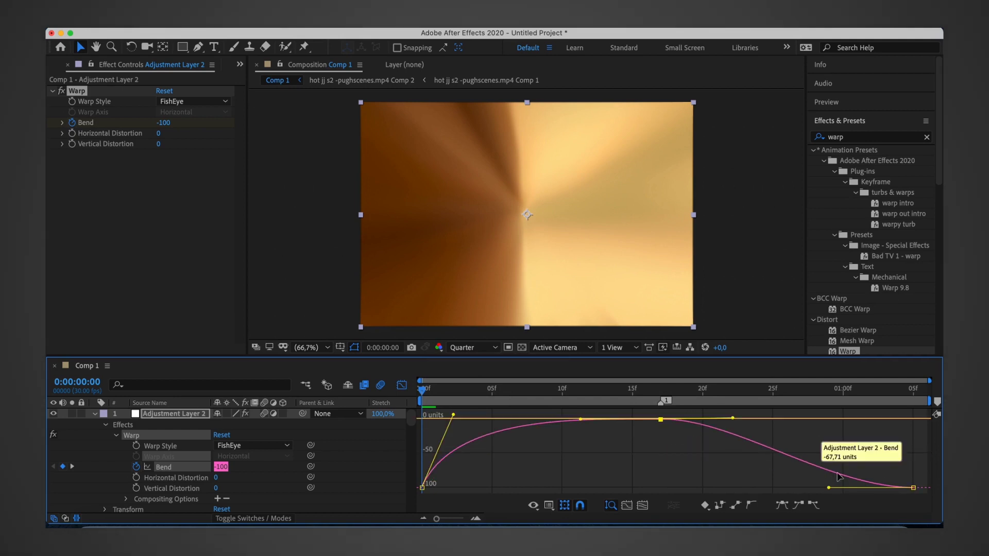
pyautogui.moveTo(876, 416); pyautogui.dragTo(863, 415)
pyautogui.press('space')
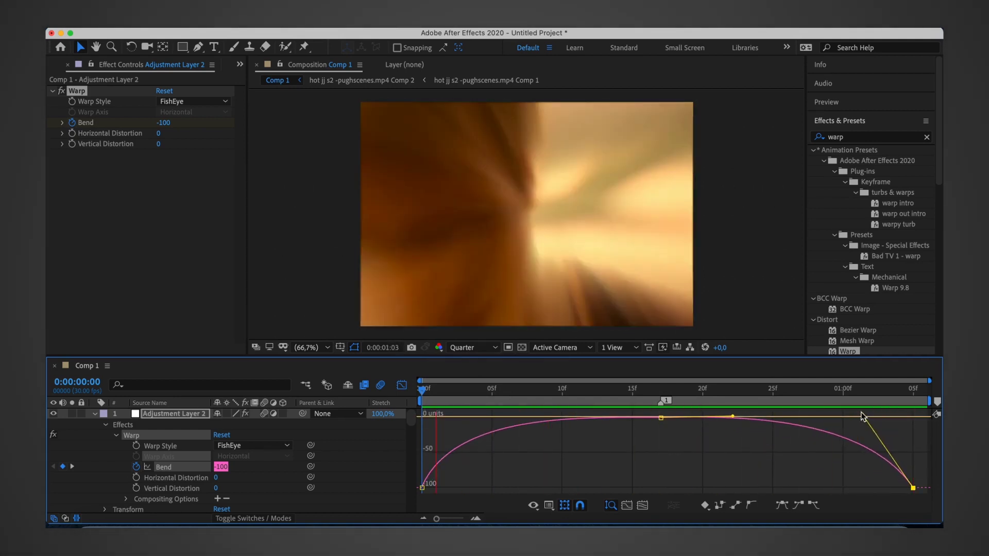
pyautogui.press('k')
pyautogui.click(396, 386)
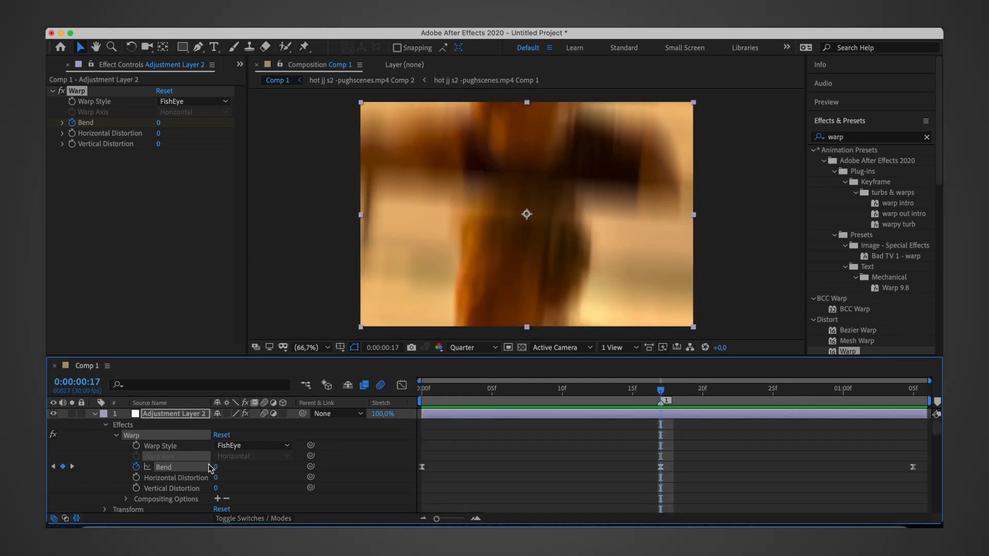
pyautogui.press('space')
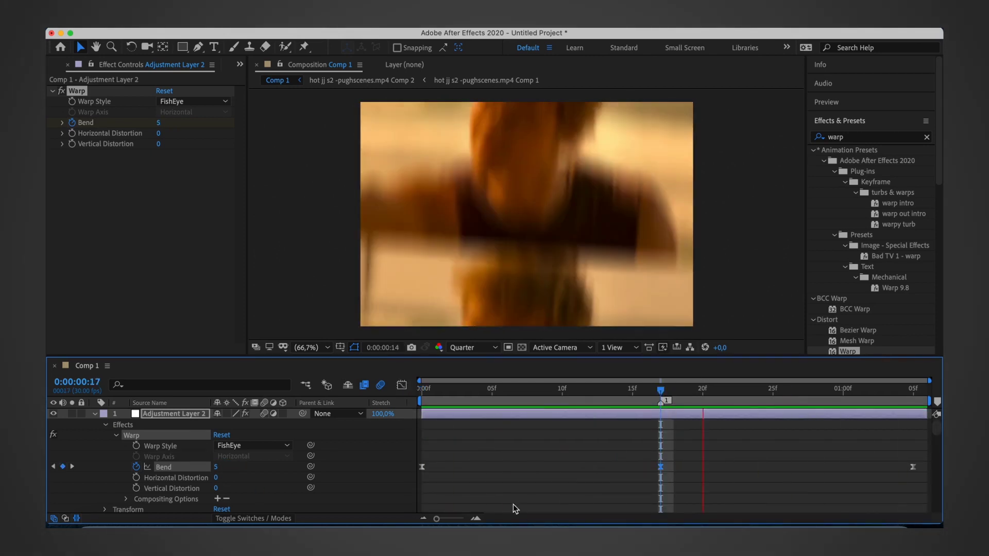
pyautogui.click(95, 419)
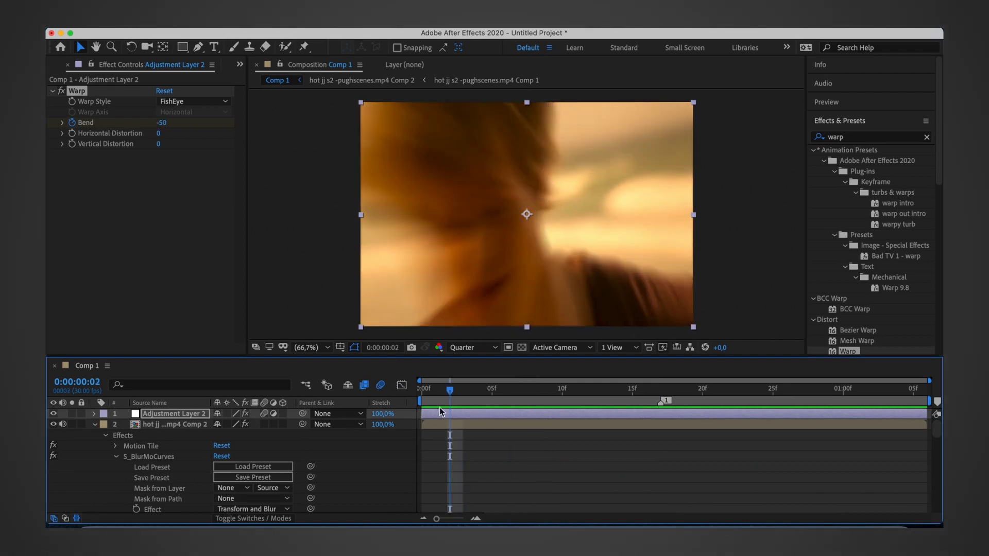
# Step: Add an Exposure flash to the second clip layer, from 2.00 at frame 0 down to 0
pyautogui.click(175, 424)
pyautogui.click(926, 136)
pyautogui.write('exposure')
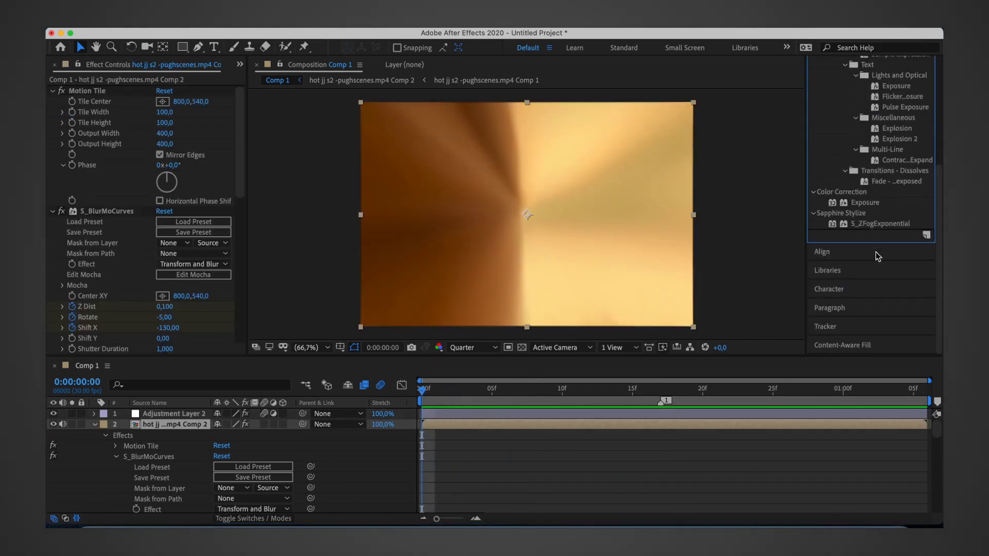
pyautogui.doubleClick(861, 202)
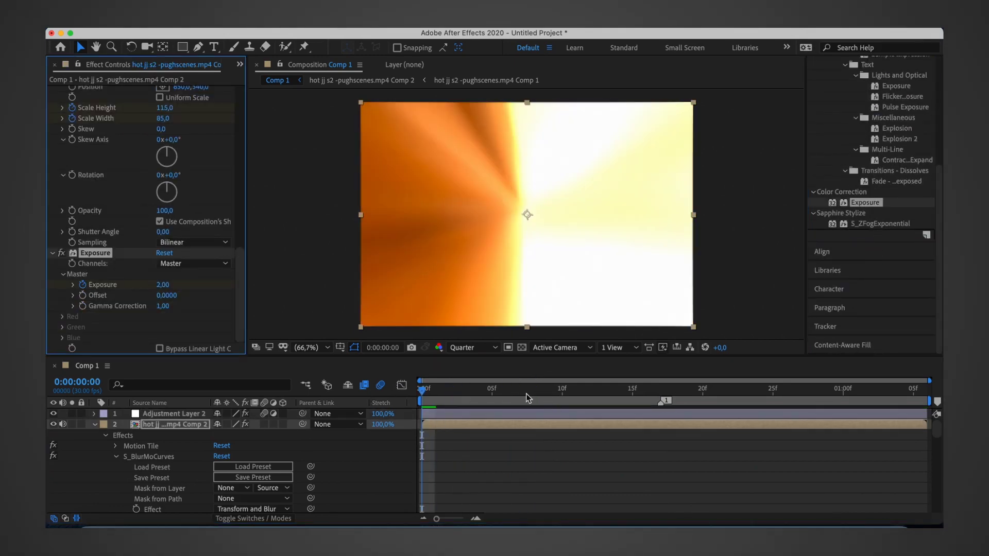
pyautogui.moveTo(526, 397); pyautogui.dragTo(590, 396)
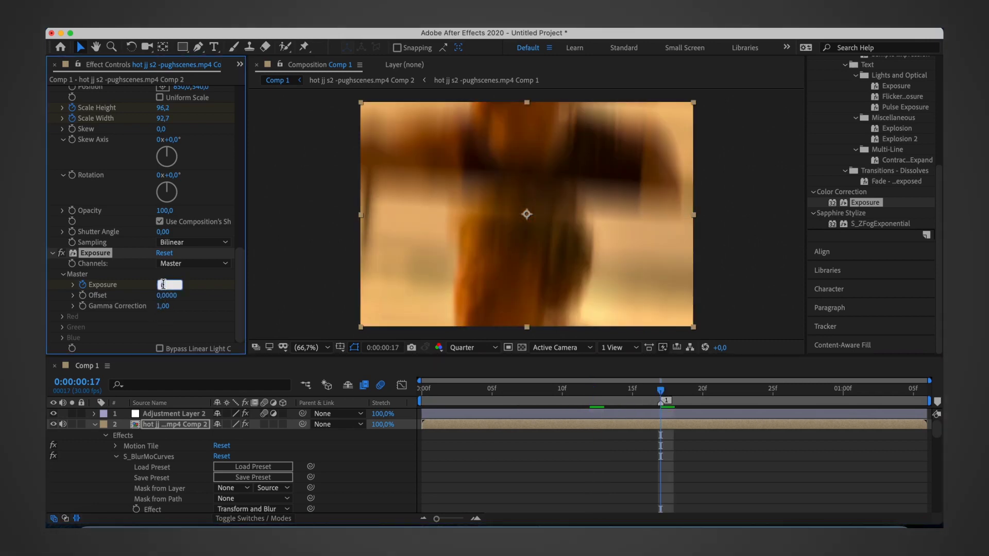
pyautogui.click(94, 424)
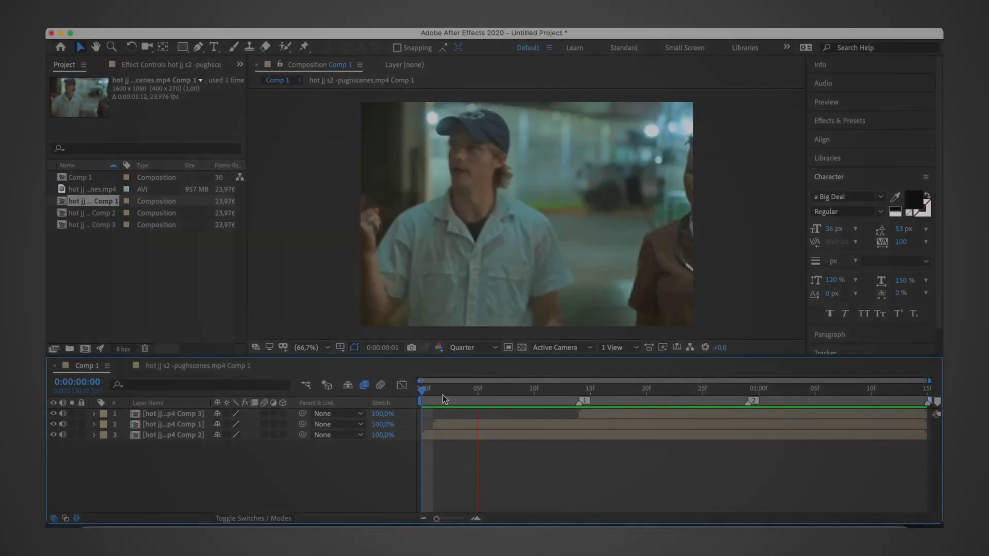
# Step: Hide the top two layers and ease layer 3's Position from Y 540 up to -440
pyautogui.press('space')
pyautogui.press('space')
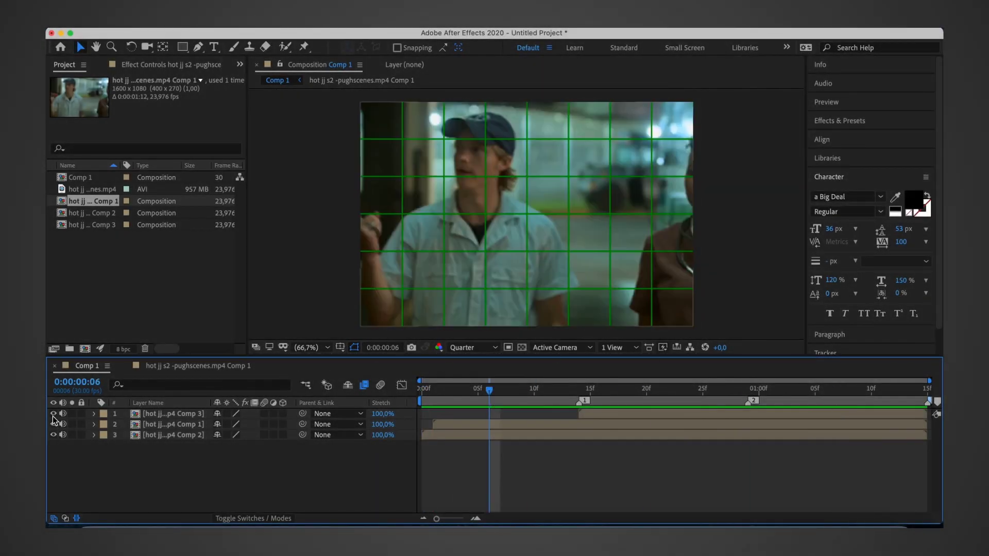
pyautogui.moveTo(53, 414); pyautogui.dragTo(54, 424)
pyautogui.press('KP_3')
pyautogui.press('p')
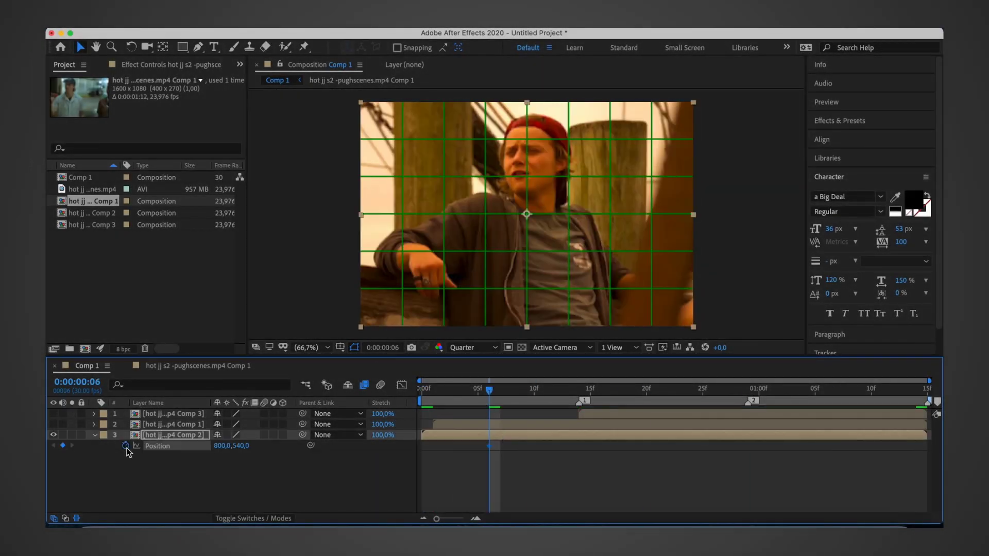
pyautogui.moveTo(243, 446); pyautogui.dragTo(199, 450)
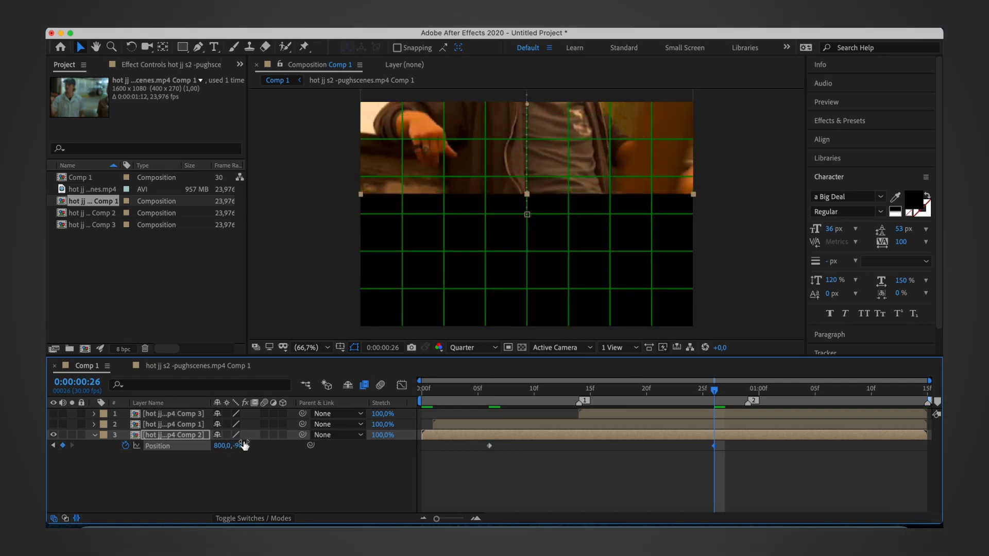
pyautogui.rightClick(490, 446)
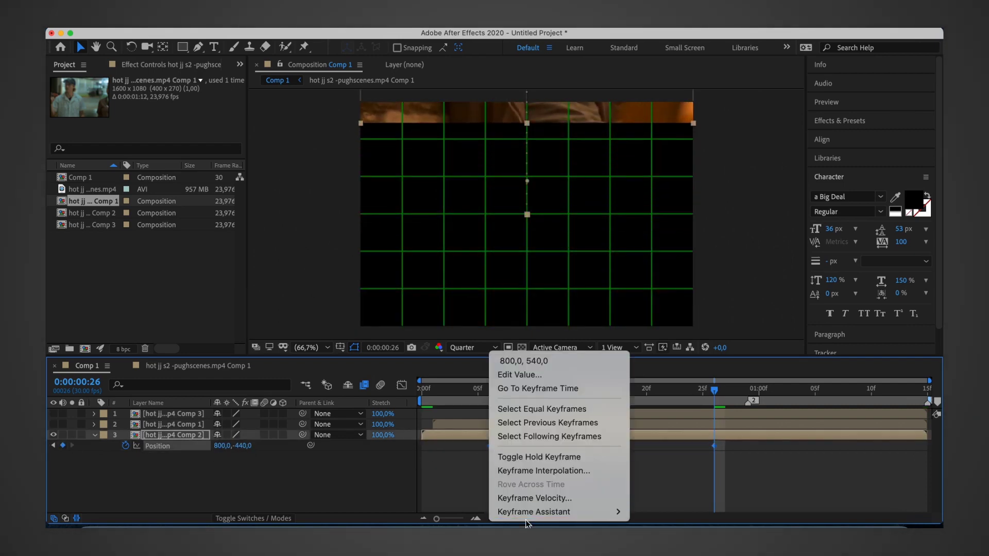
pyautogui.click(659, 429)
pyautogui.click(402, 385)
# Step: Separate Position into X and Y and stretch the Y bezier handles into a steep S-ease
pyautogui.click(578, 390)
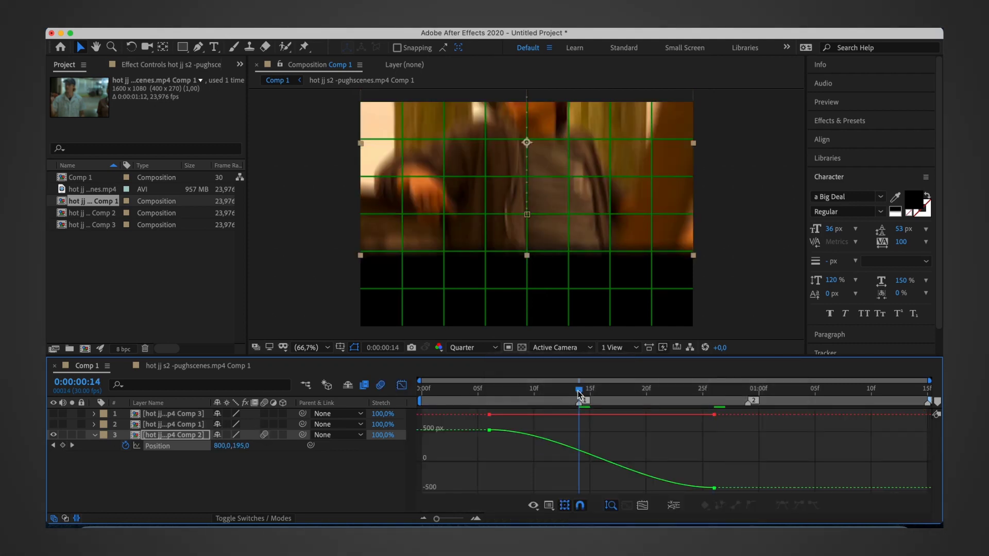
pyautogui.click(643, 505)
pyautogui.moveTo(491, 438); pyautogui.dragTo(601, 420)
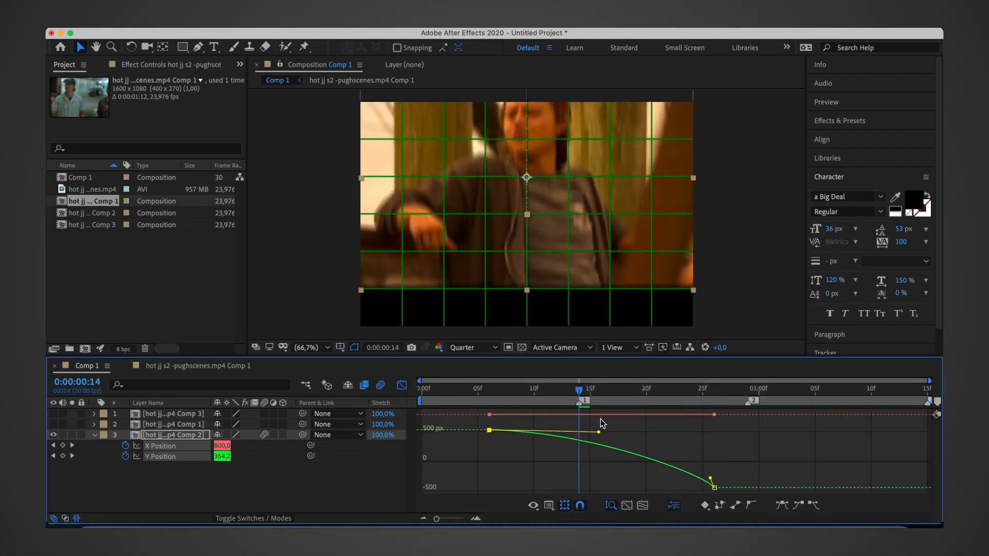
pyautogui.moveTo(711, 482); pyautogui.dragTo(529, 486)
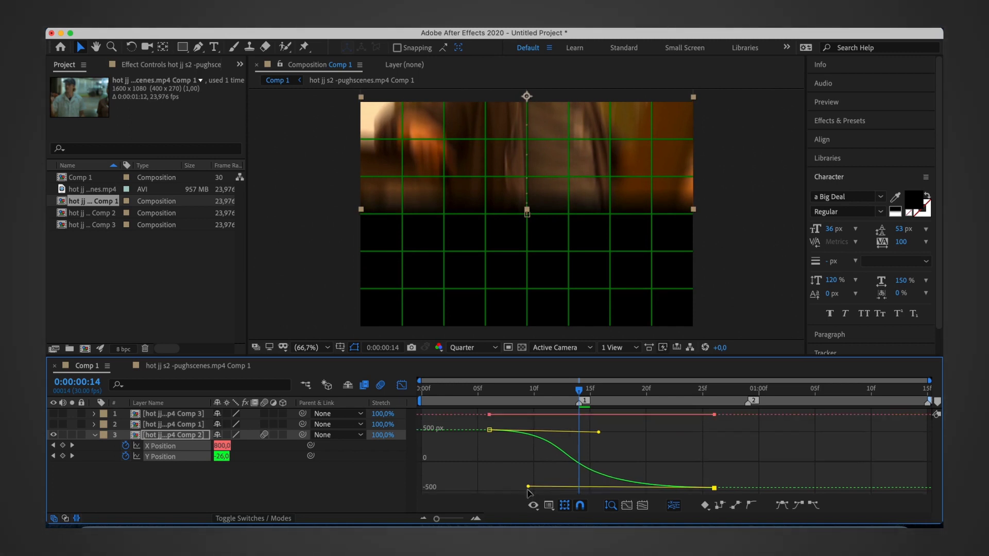
pyautogui.press('Home')
pyautogui.press('space')
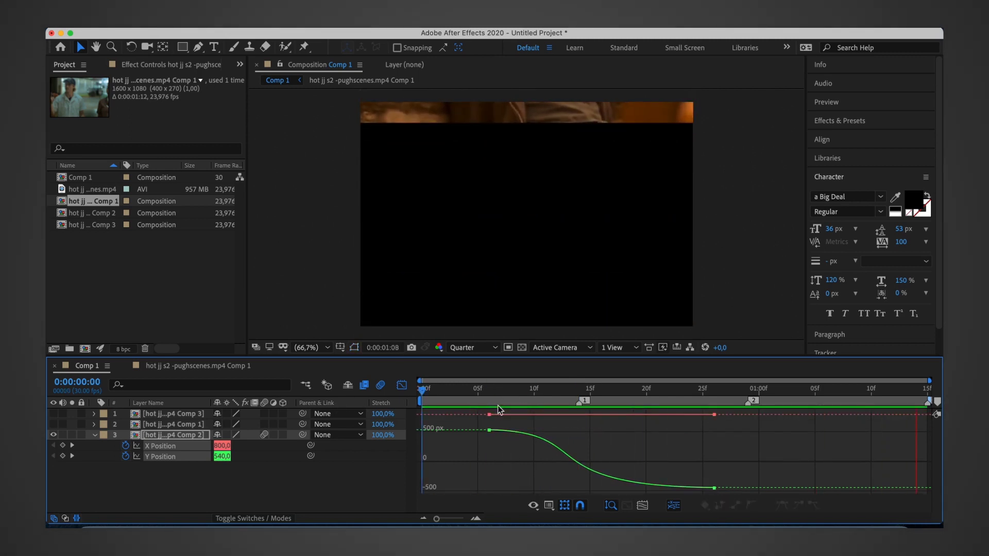
pyautogui.click(545, 442)
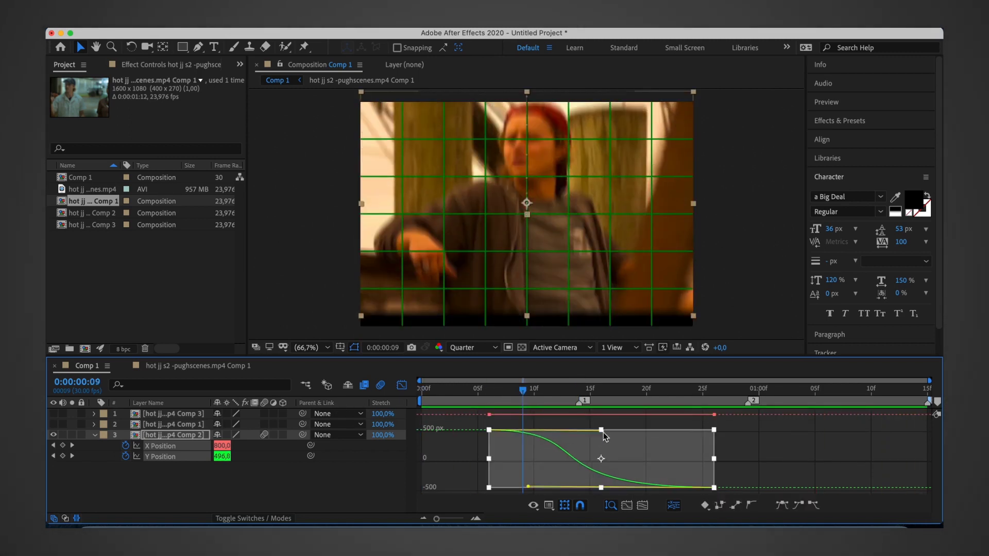
pyautogui.moveTo(604, 432); pyautogui.dragTo(614, 432)
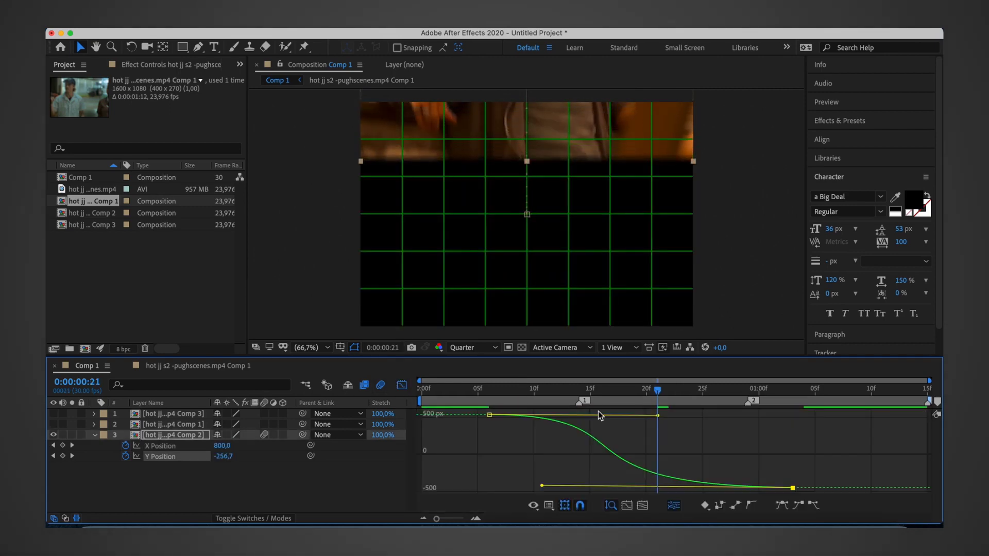
pyautogui.moveTo(542, 486); pyautogui.dragTo(493, 487)
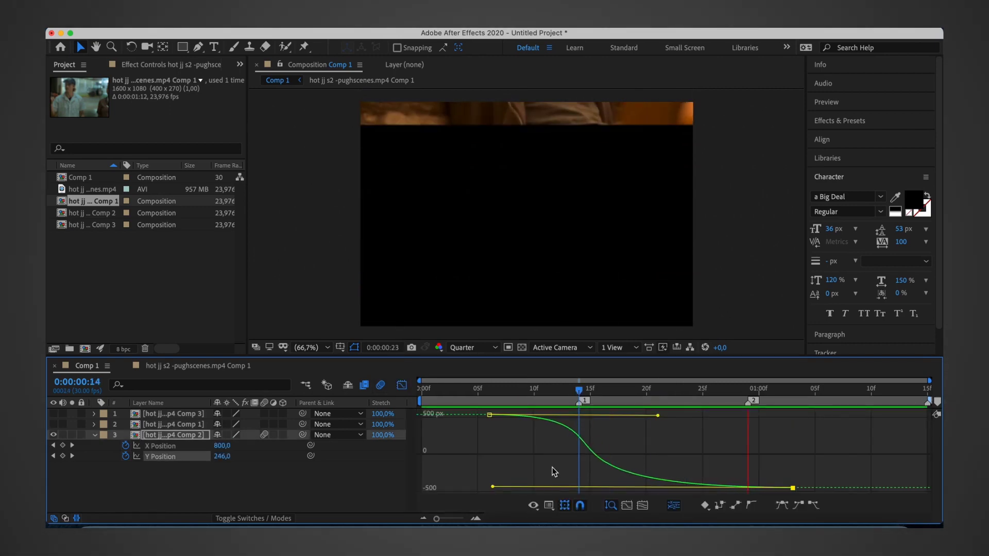
# Step: Paste the Y Position slide onto the re-enabled layer 2, ending its last keyframe at 654
pyautogui.click(402, 385)
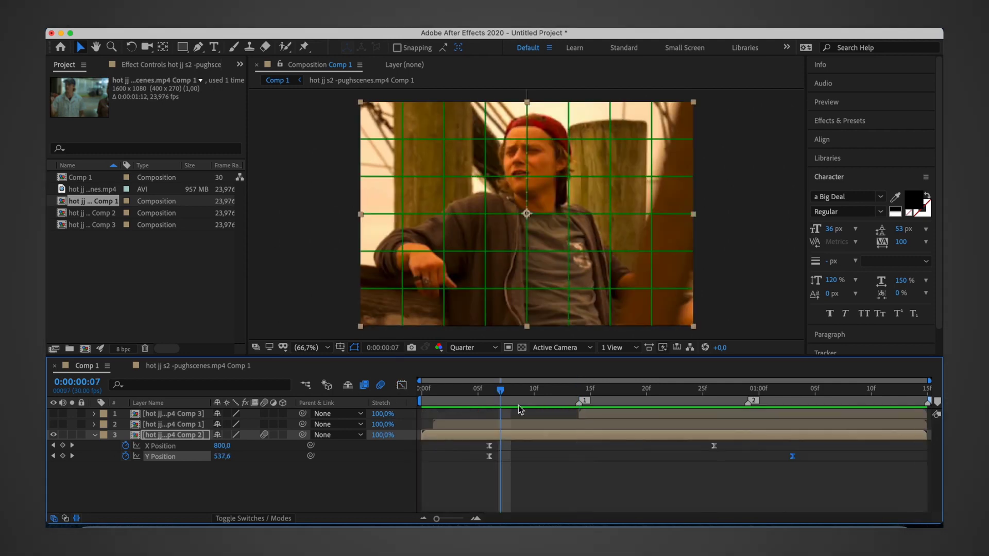
pyautogui.click(489, 391)
pyautogui.click(53, 424)
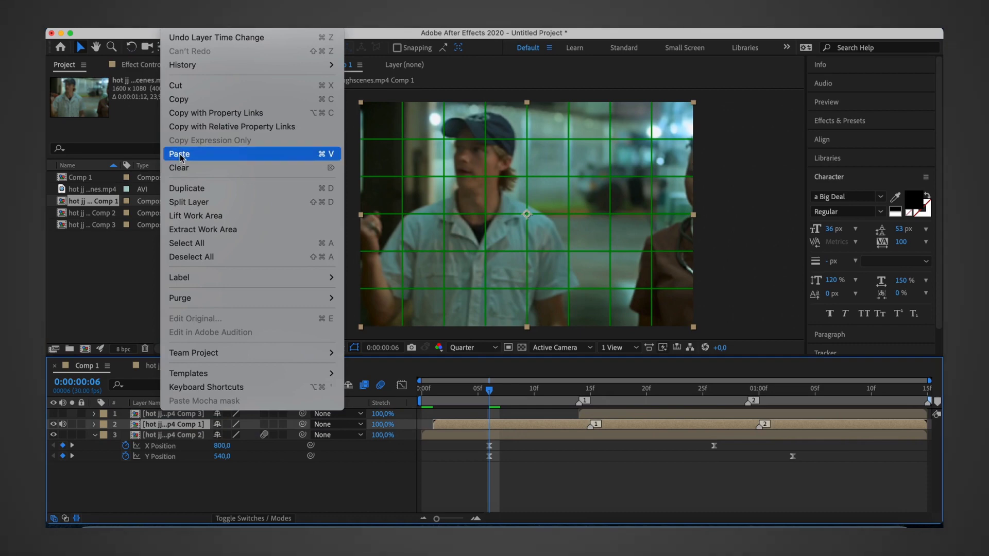
pyautogui.click(181, 156)
pyautogui.moveTo(511, 393); pyautogui.dragTo(796, 404)
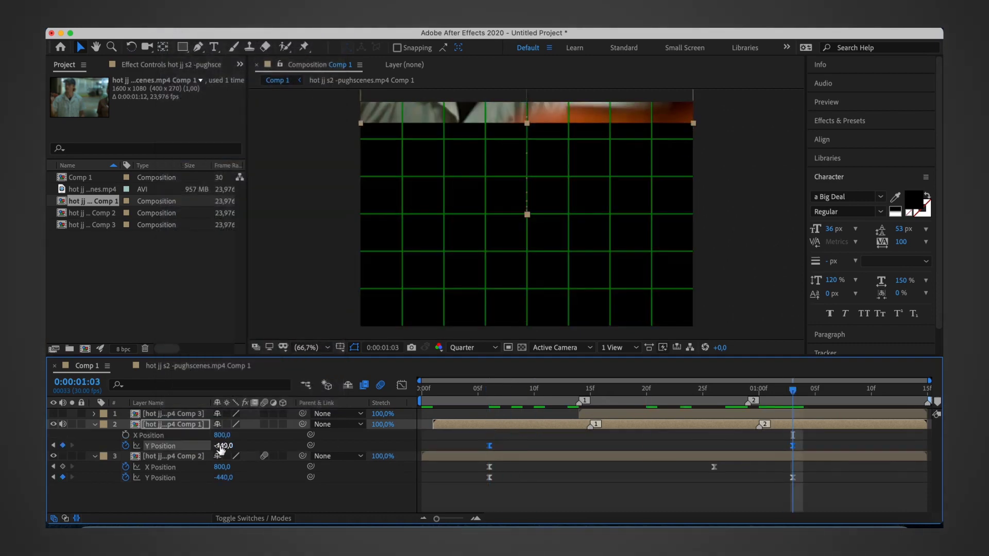
pyautogui.moveTo(222, 446); pyautogui.dragTo(297, 443)
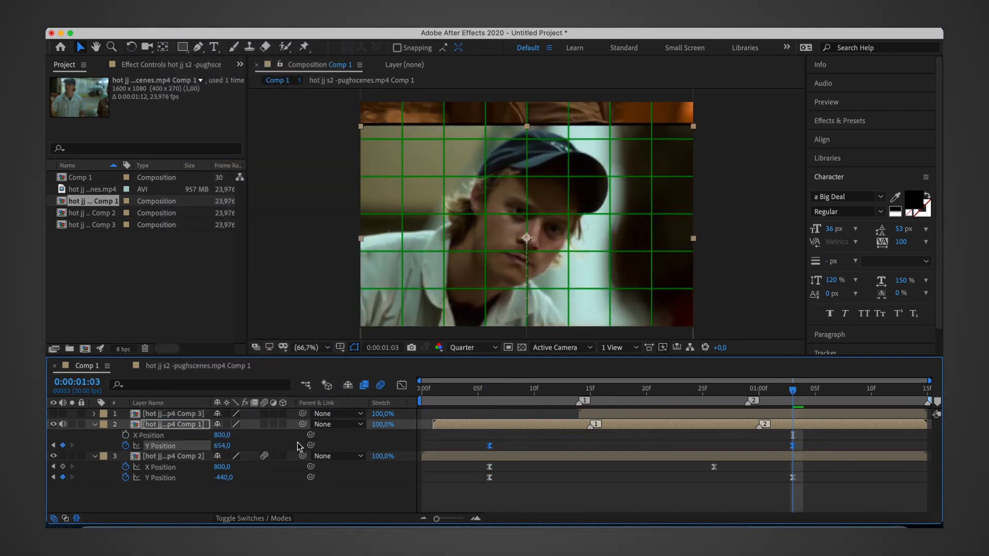
pyautogui.press('space')
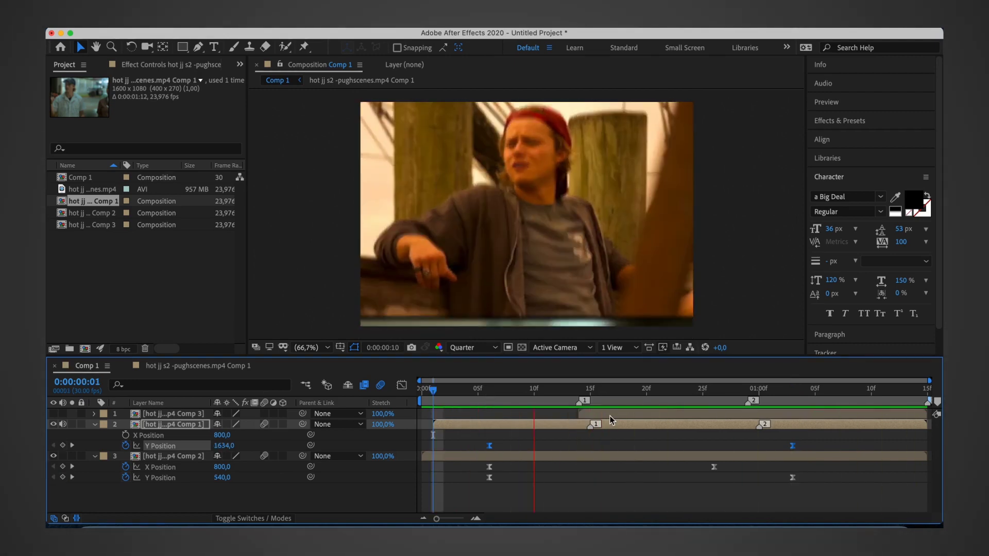
pyautogui.press('space')
pyautogui.click(320, 424)
# Step: Pre-compose the two clip layers and paste the Y Position slide onto the pre-comp, shifted later
pyautogui.rightClick(447, 429)
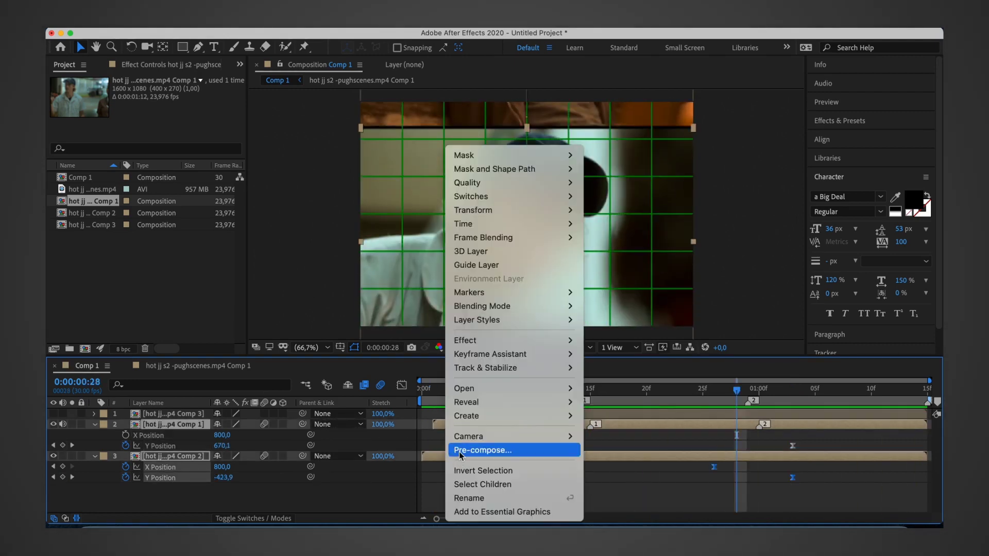
pyautogui.click(464, 449)
pyautogui.click(585, 298)
pyautogui.click(178, 21)
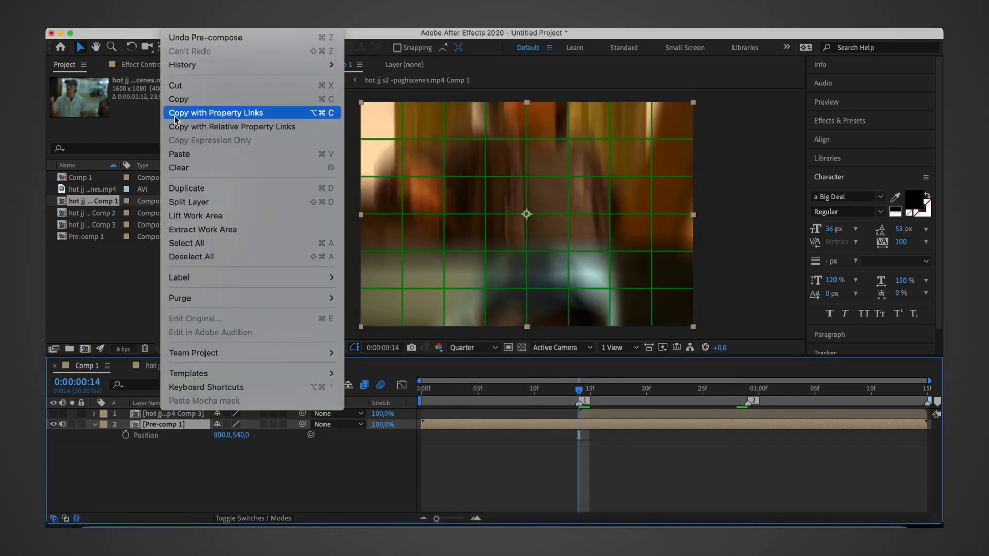
pyautogui.click(179, 154)
pyautogui.press('k')
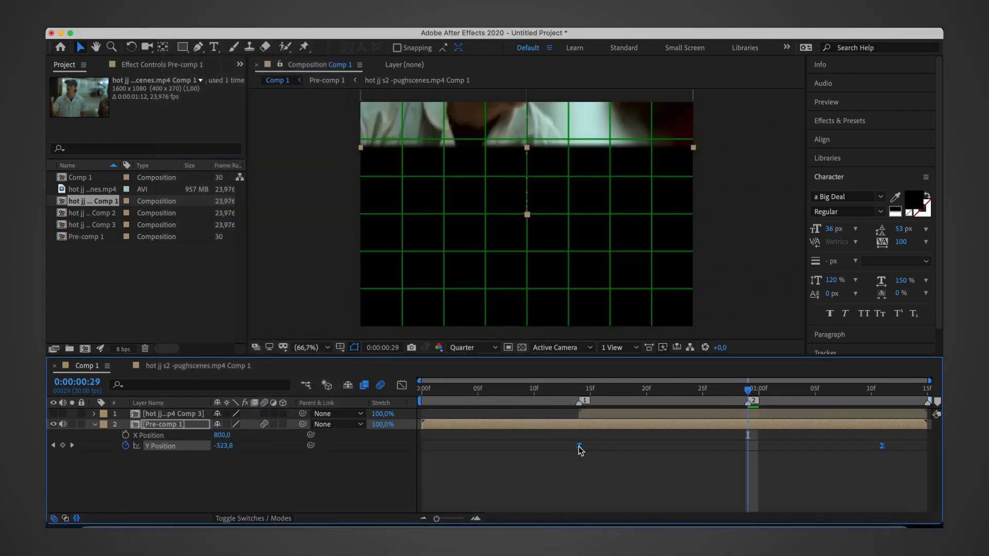
pyautogui.moveTo(580, 451); pyautogui.dragTo(613, 452)
pyautogui.press('space')
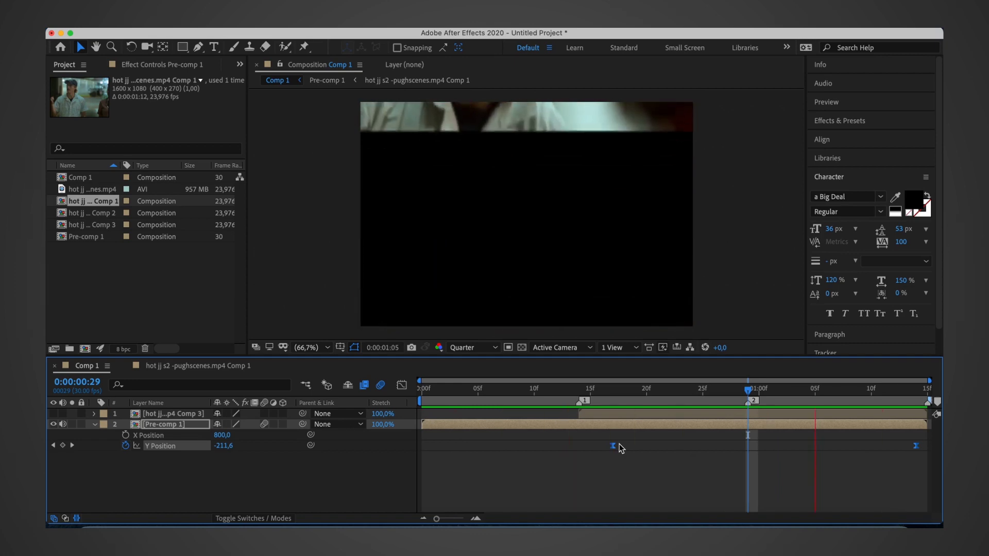
pyautogui.press('space')
# Step: Unhide the top clip and paste the Y Position slide onto it, ending at Y 652
pyautogui.click(616, 505)
pyautogui.click(148, 436)
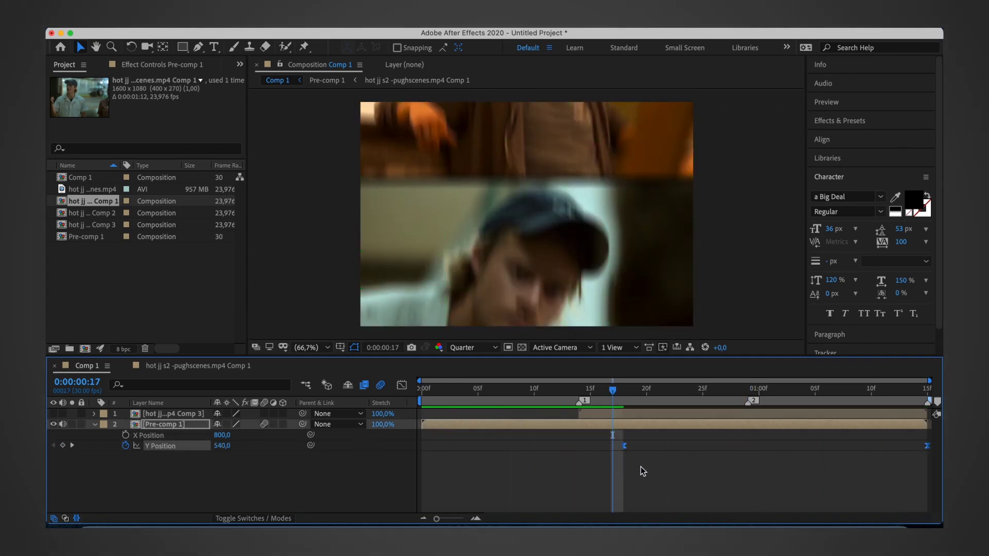
pyautogui.press('pagedown')
pyautogui.hotkey('ctrl', "'")
pyautogui.click(170, 414)
pyautogui.click(54, 414)
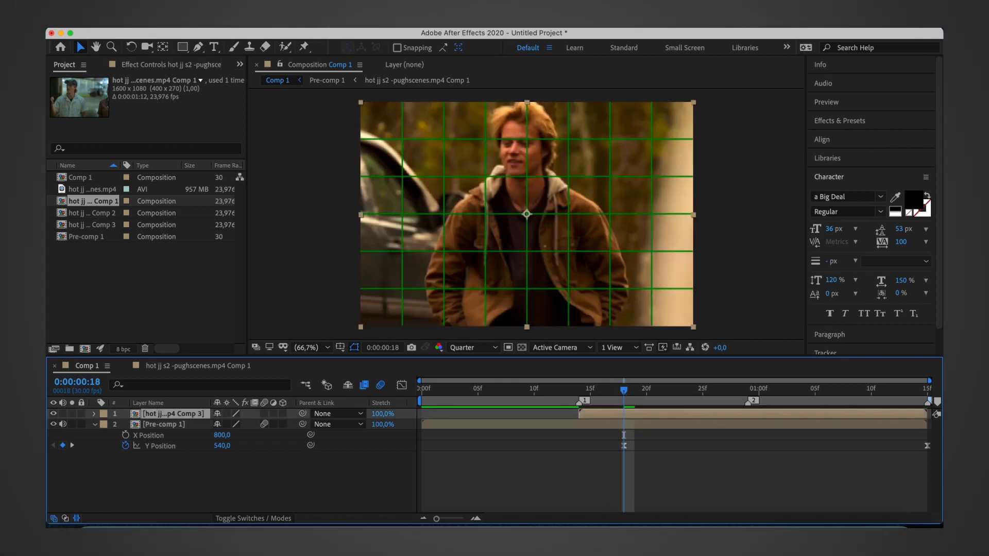
pyautogui.click(193, 155)
pyautogui.moveTo(632, 400); pyautogui.dragTo(931, 397)
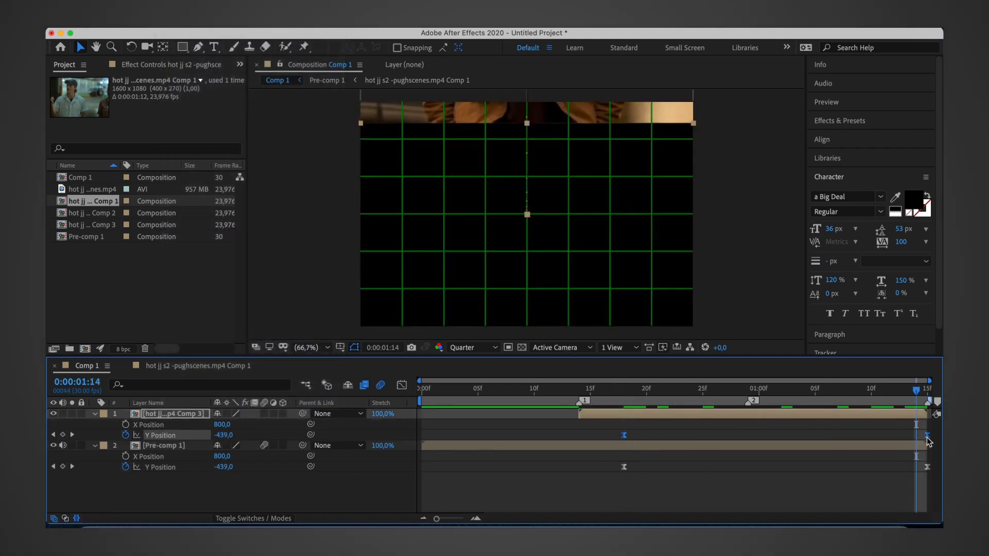
pyautogui.moveTo(225, 435); pyautogui.dragTo(898, 427)
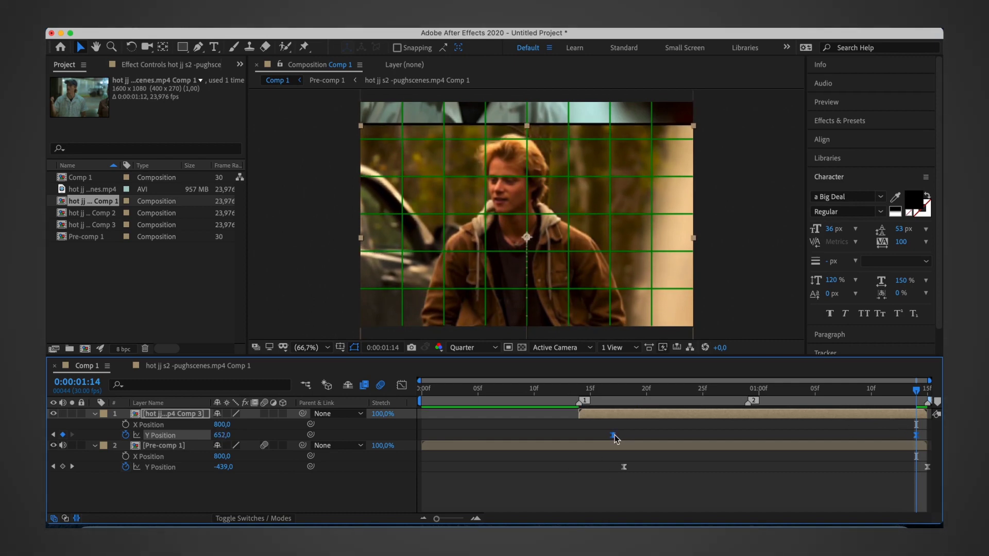
# Step: Collapse the layers' property lists, preview the transition, and select both layers
pyautogui.press('u')
pyautogui.hotkey('ctrl', "'")
pyautogui.press('space')
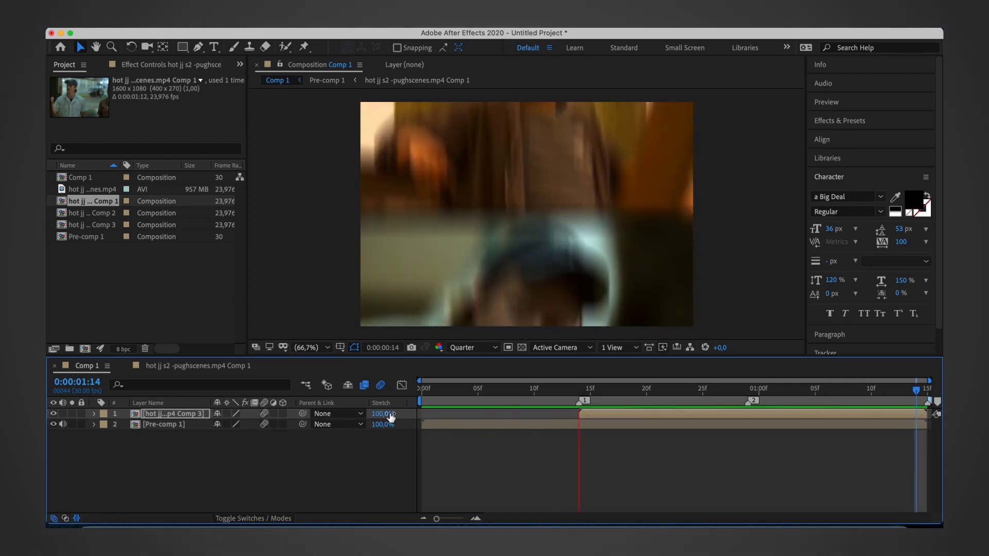
pyautogui.press('space')
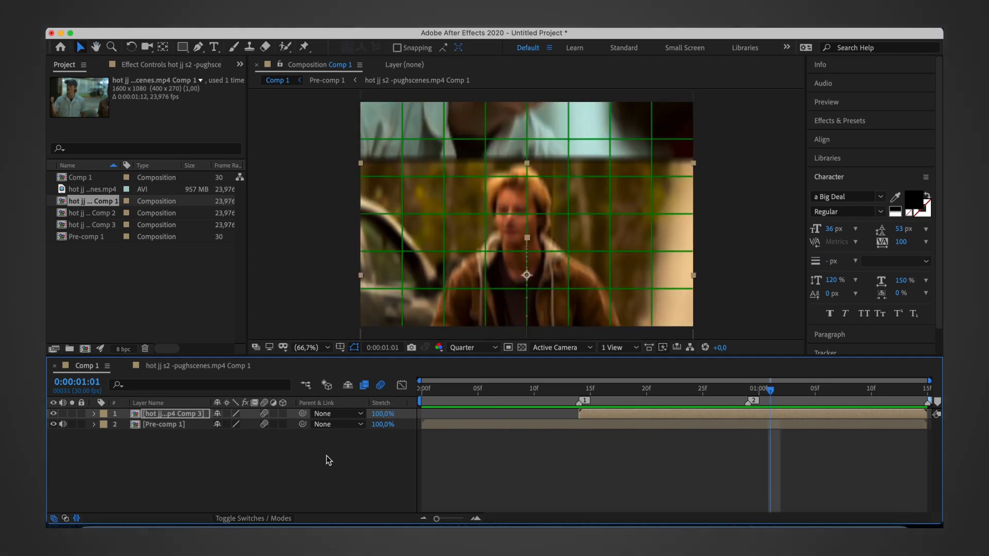
pyautogui.hotkey('ctrl', 'a')
# Step: Pre-compose both clip layers into Pre-comp 2
pyautogui.rightClick(467, 427)
pyautogui.click(483, 451)
pyautogui.press('Return')
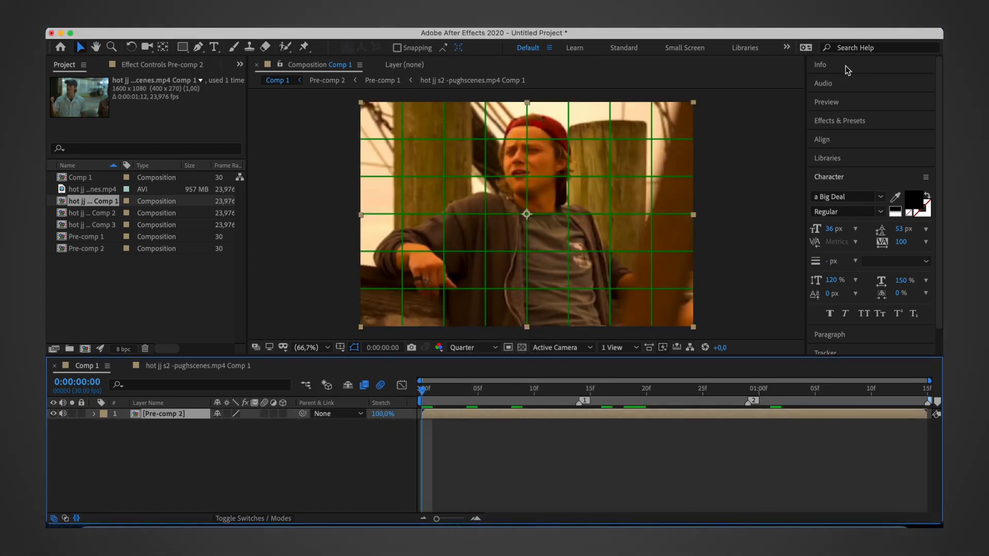
# Step: Apply the shake 10 preset to Pre-comp 2 and preview the shake
pyautogui.hotkey('ctrl', '5')
pyautogui.write('shake')
pyautogui.moveTo(895, 246); pyautogui.dragTo(95, 418)
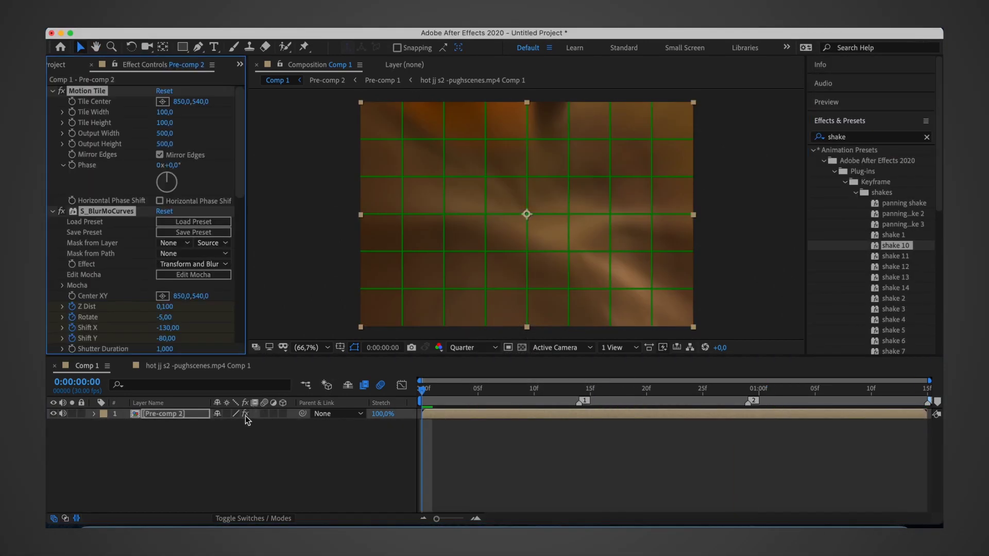
pyautogui.click(114, 446)
pyautogui.scroll(-5, 515, 456)
pyautogui.press('space')
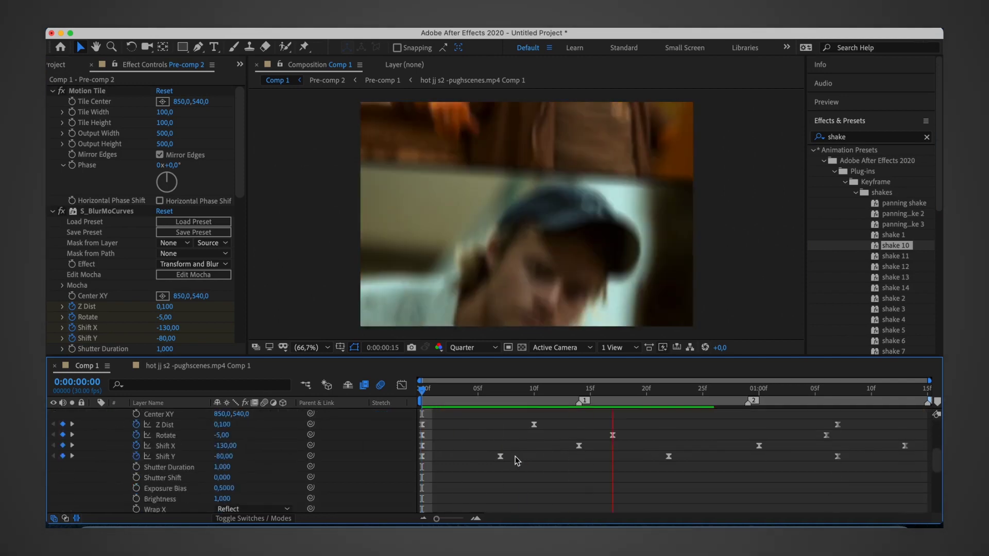
pyautogui.press('space')
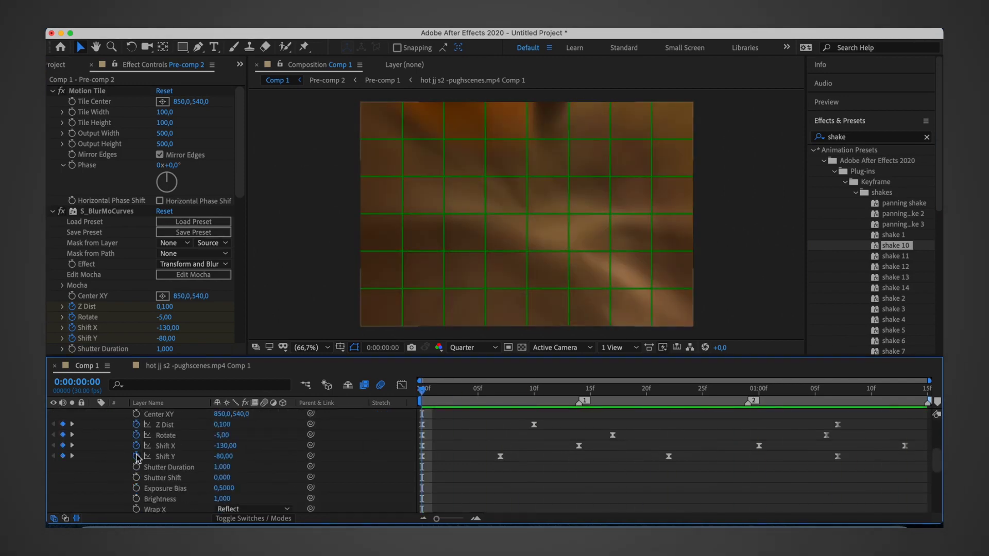
# Step: Retime Shift Y to start at -50 and reach 0 at 1:07
pyautogui.write('50')
pyautogui.press('Return')
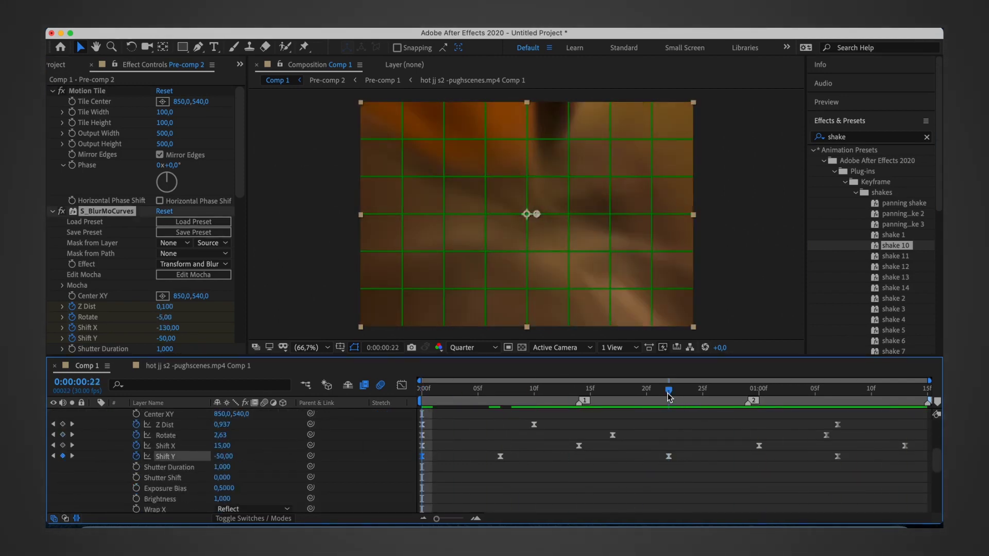
pyautogui.press('space')
pyautogui.press('space')
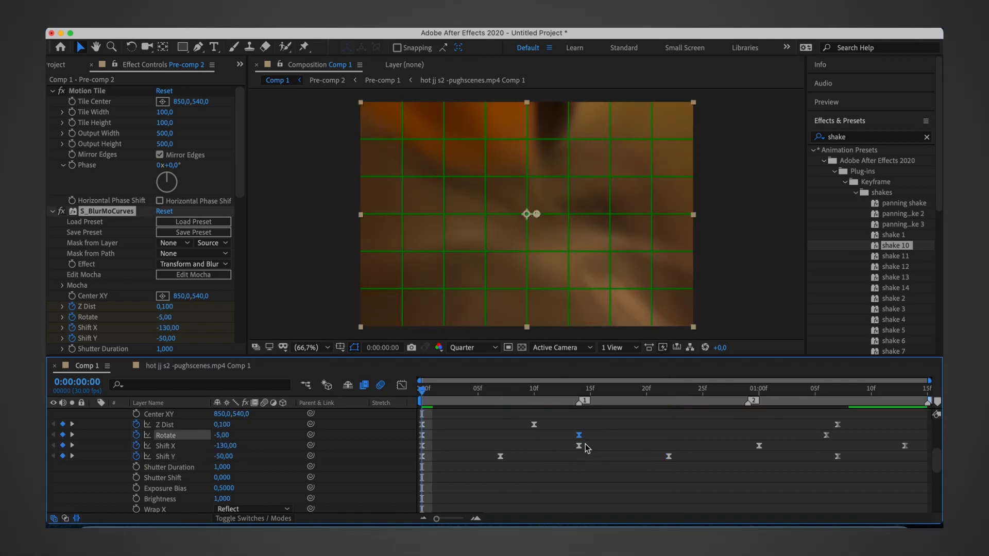
pyautogui.press('space')
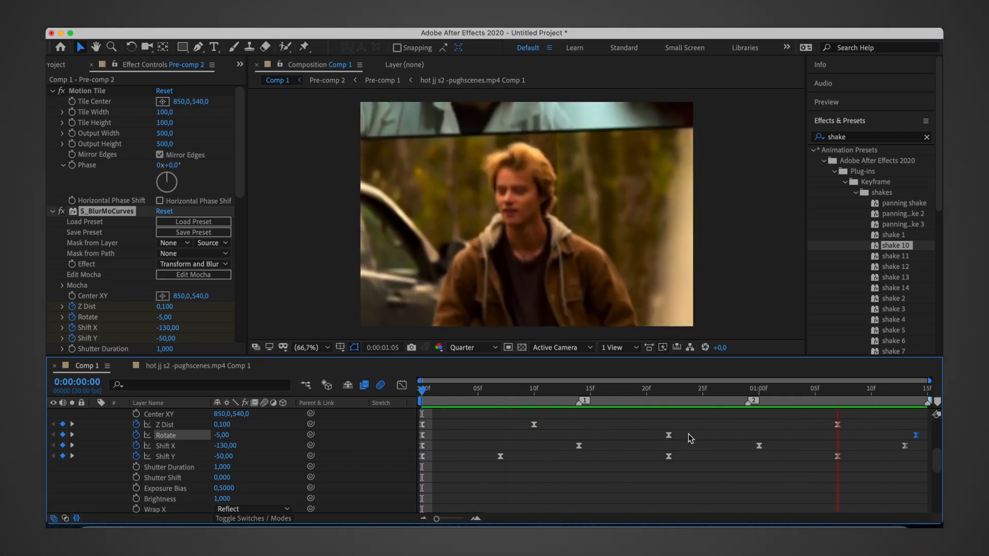
pyautogui.press('space')
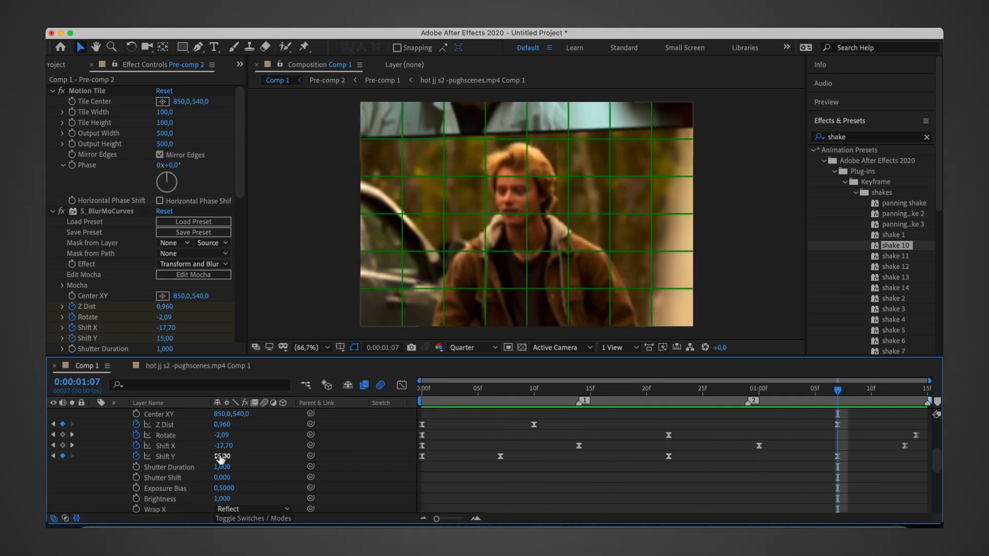
pyautogui.moveTo(221, 459); pyautogui.dragTo(49, 443)
# Step: Keyframe Pre-comp 2's Scale at -20% at 1:14
pyautogui.click(718, 407)
pyautogui.click(718, 414)
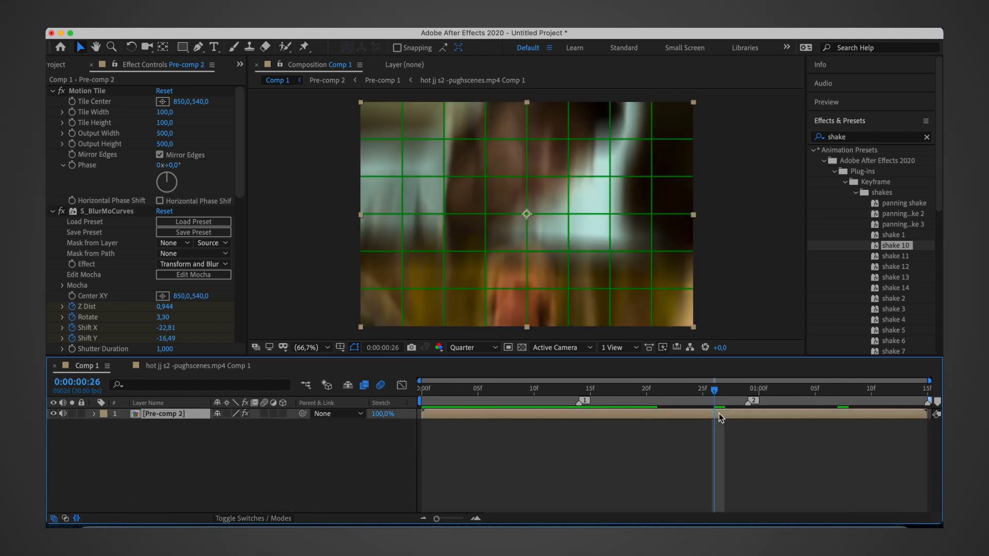
pyautogui.press('s')
pyautogui.hotkey('alt', 'shift', 's')
pyautogui.press('End')
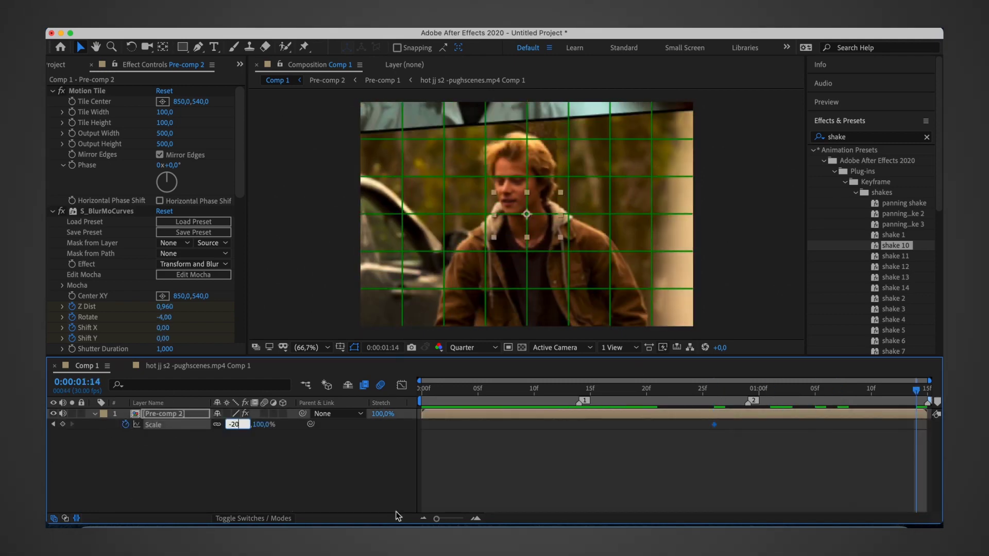
pyautogui.press('Return')
# Step: Easy Ease the Scale keyframes and move the first one earlier to about 0:22
pyautogui.rightClick(714, 424)
pyautogui.moveTo(773, 510)
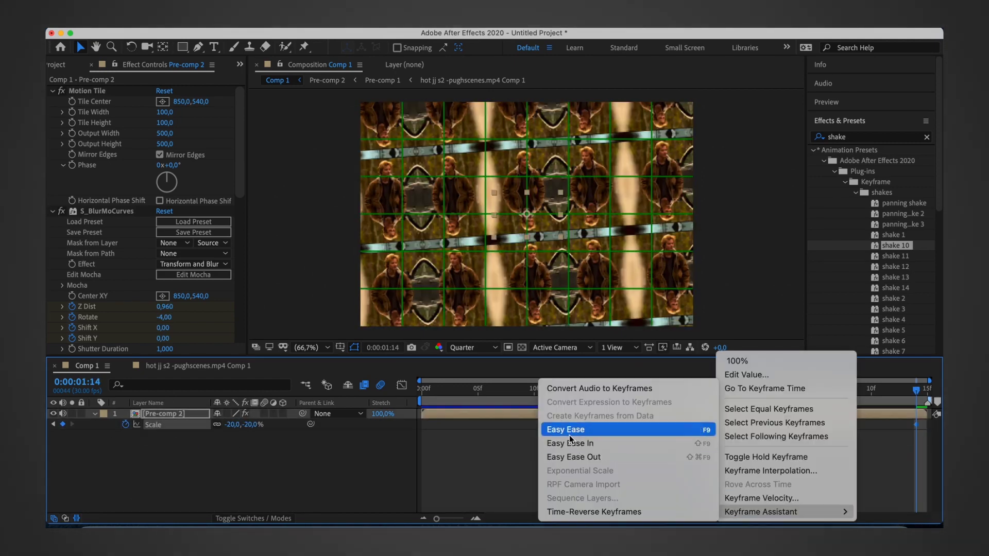
pyautogui.click(644, 433)
pyautogui.moveTo(714, 424); pyautogui.dragTo(675, 435)
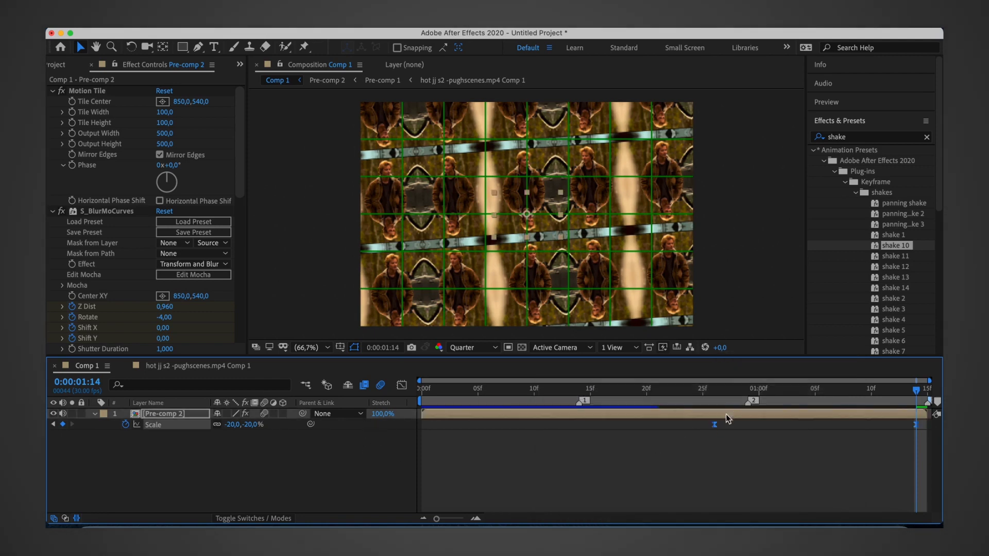
# Step: Bend the Scale curve in the Graph Editor so the drop is sharp near the end
pyautogui.click(402, 385)
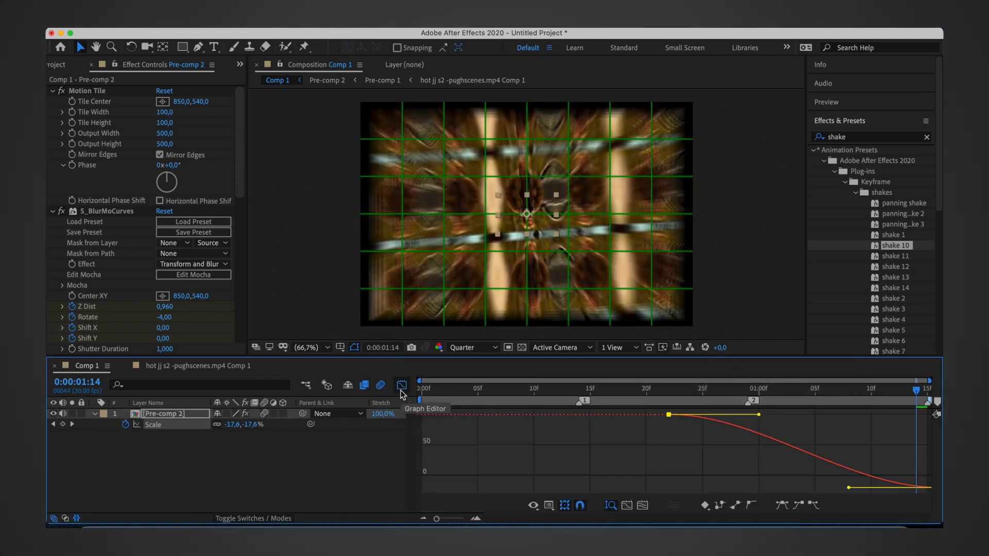
pyautogui.moveTo(851, 489); pyautogui.dragTo(893, 430)
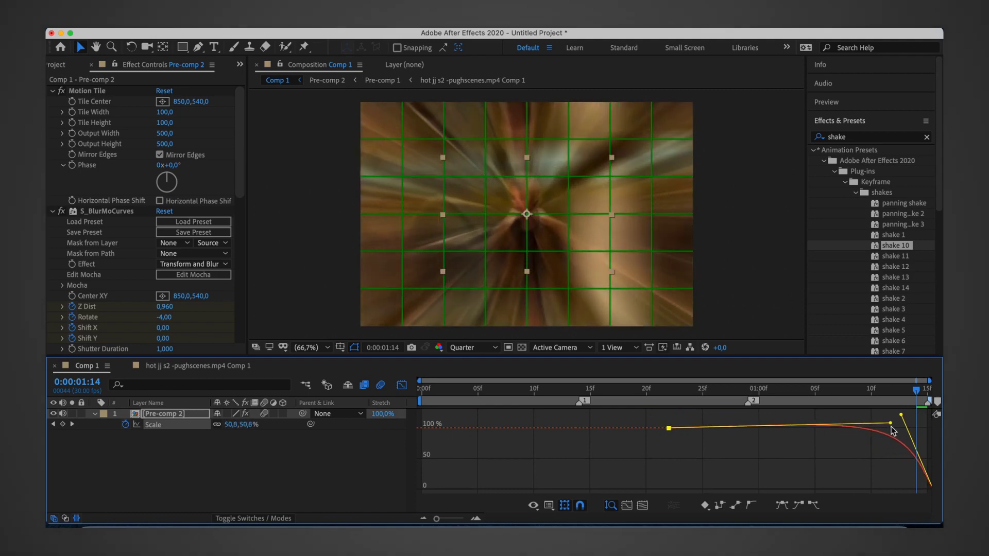
pyautogui.doubleClick(903, 439)
pyautogui.press('space')
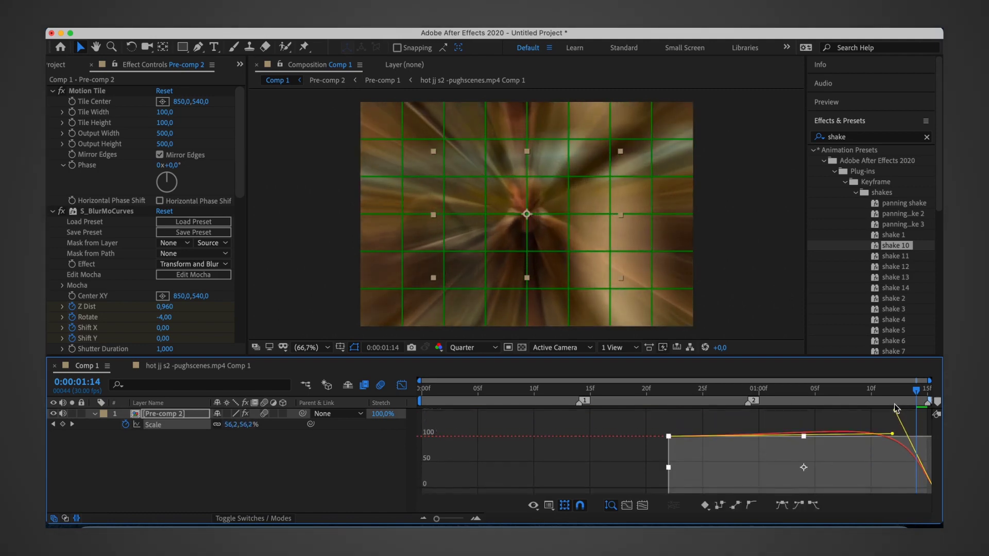
pyautogui.press('space')
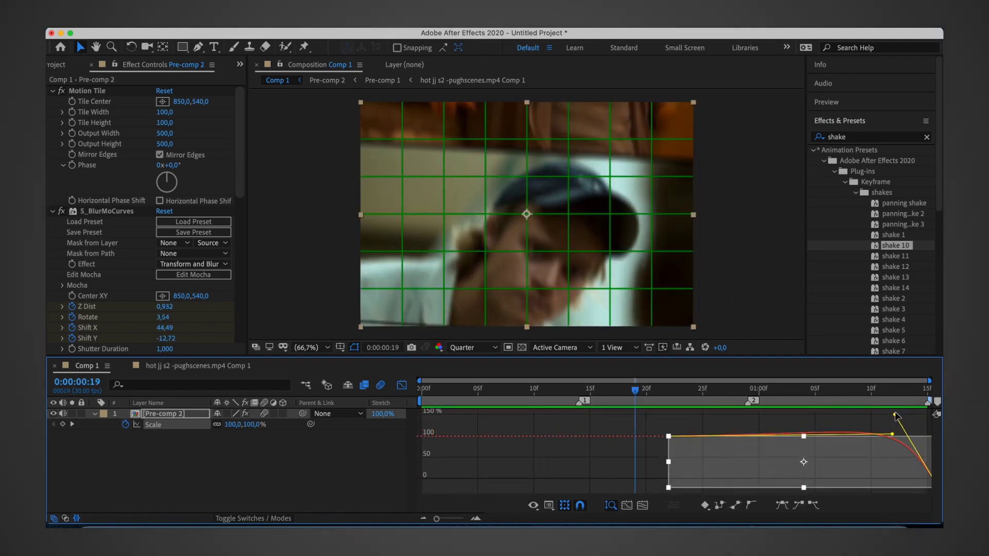
pyautogui.press('space')
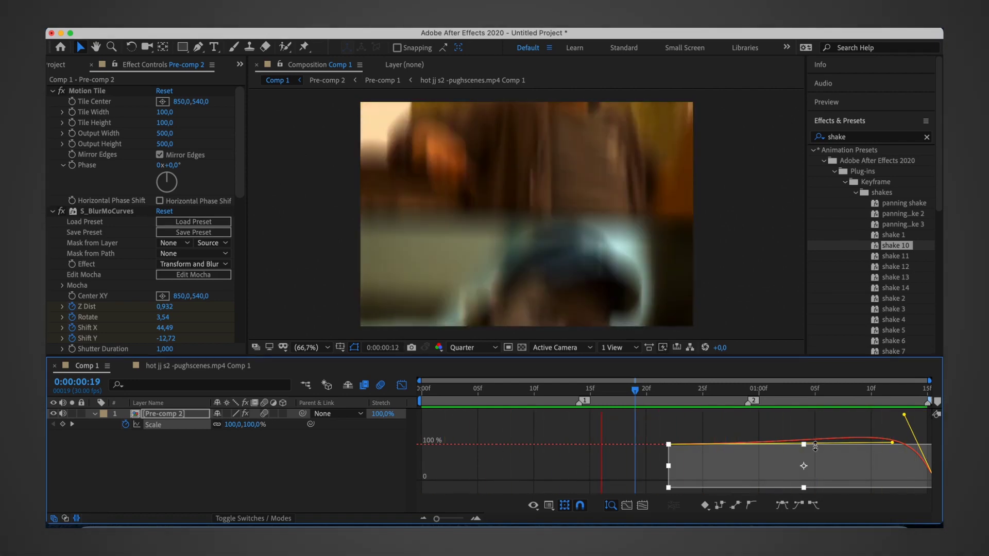
pyautogui.press('space')
pyautogui.click(402, 385)
pyautogui.press('Home')
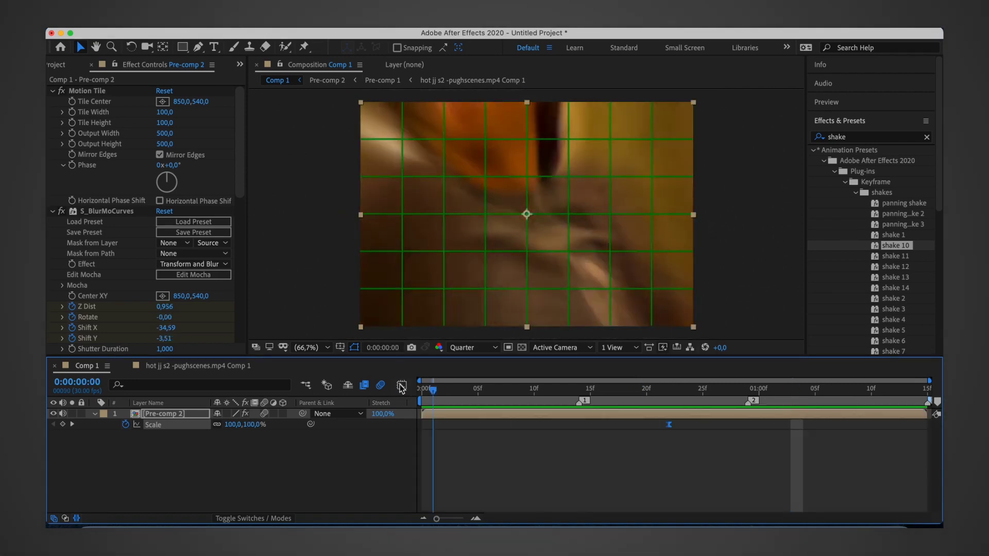
pyautogui.click(257, 23)
# Step: Add Adjustment Layer 1 with a Warp effect set to the FishEye style
pyautogui.moveTo(269, 44)
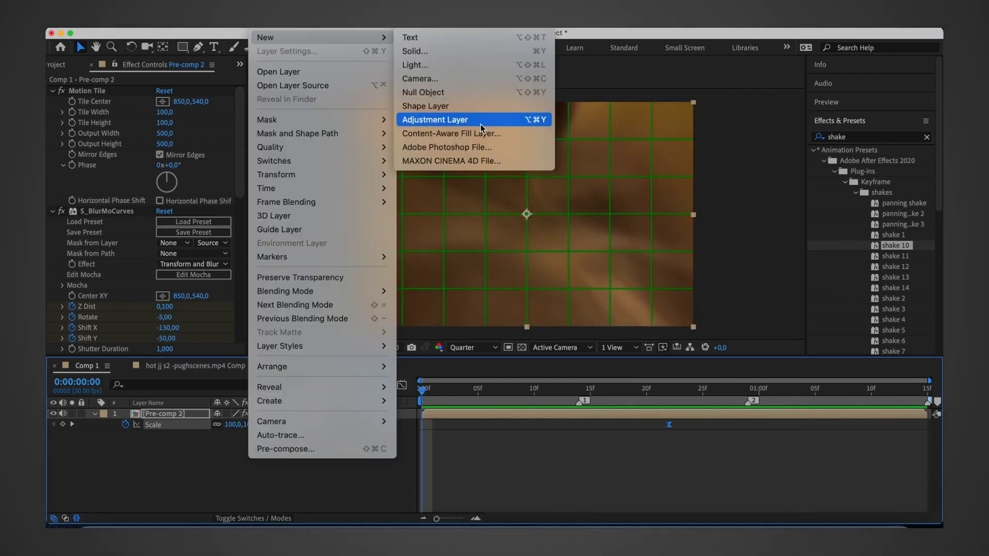
pyautogui.click(453, 119)
pyautogui.click(926, 137)
pyautogui.write('warp')
pyautogui.doubleClick(847, 351)
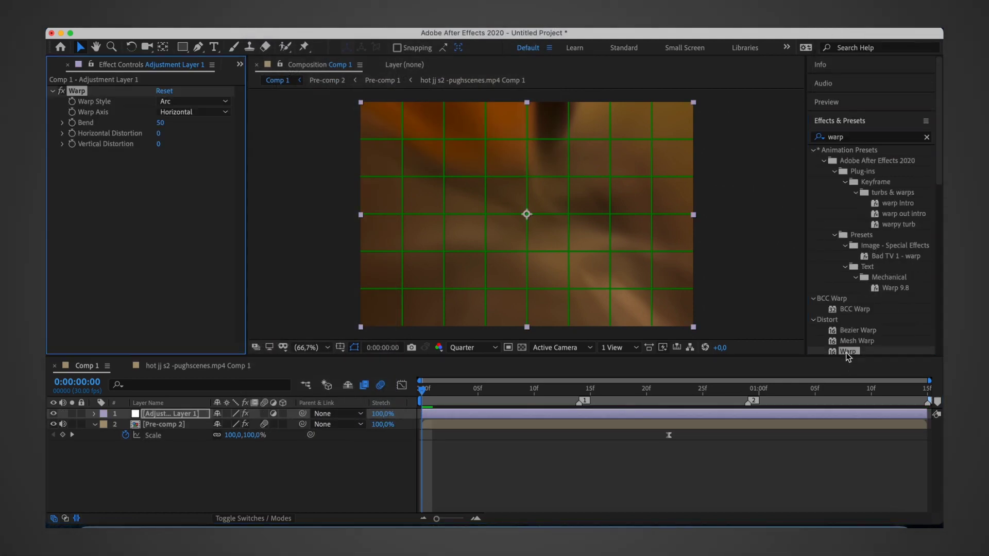
pyautogui.click(163, 103)
pyautogui.click(175, 265)
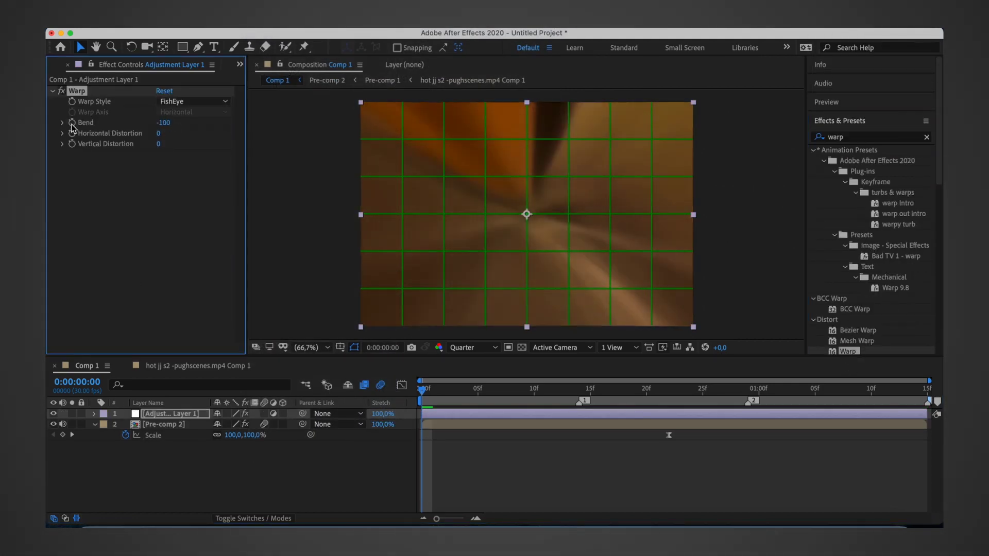
# Step: Keyframe the Warp Bend to -100, 0 and -100 and Easy Ease the keys
pyautogui.press('space')
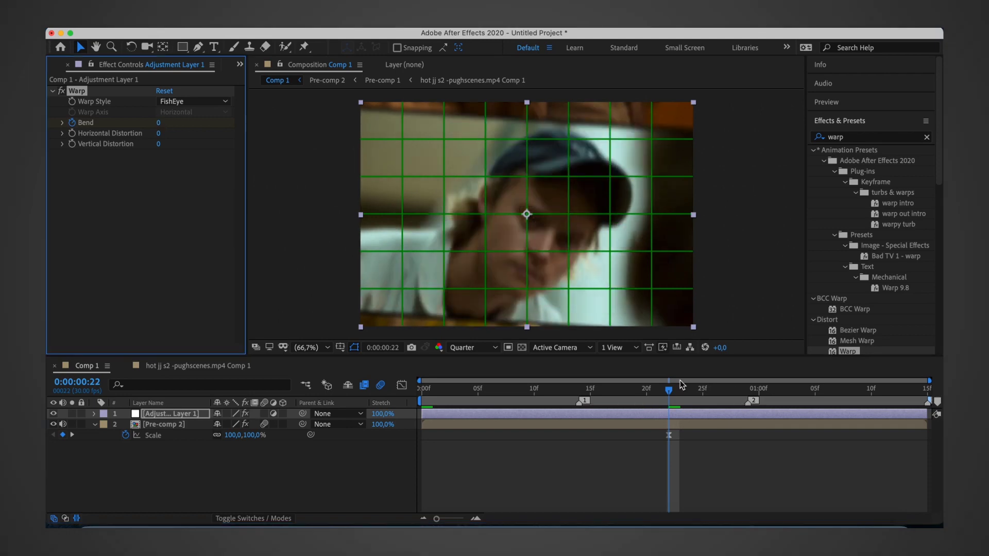
pyautogui.moveTo(158, 123); pyautogui.dragTo(154, 159)
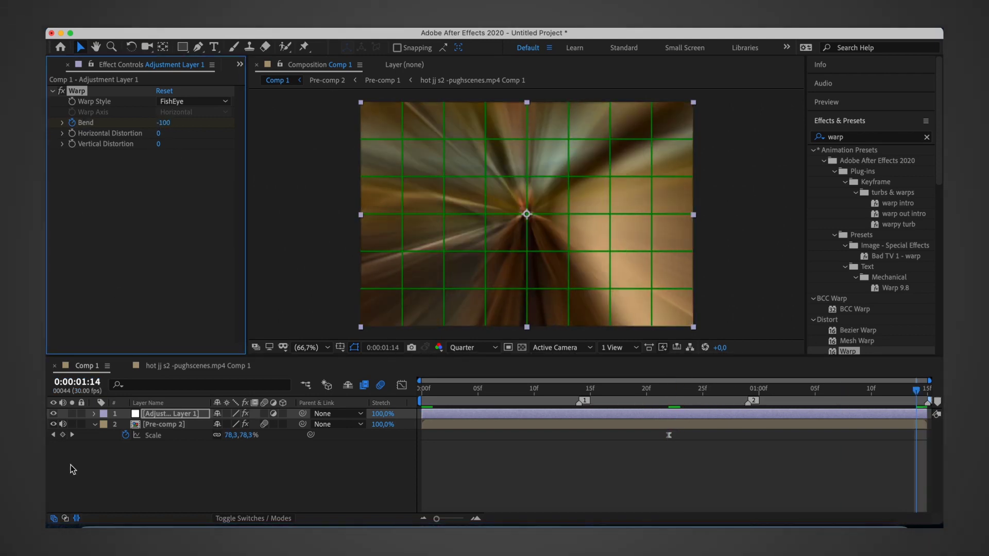
pyautogui.click(94, 414)
pyautogui.click(106, 425)
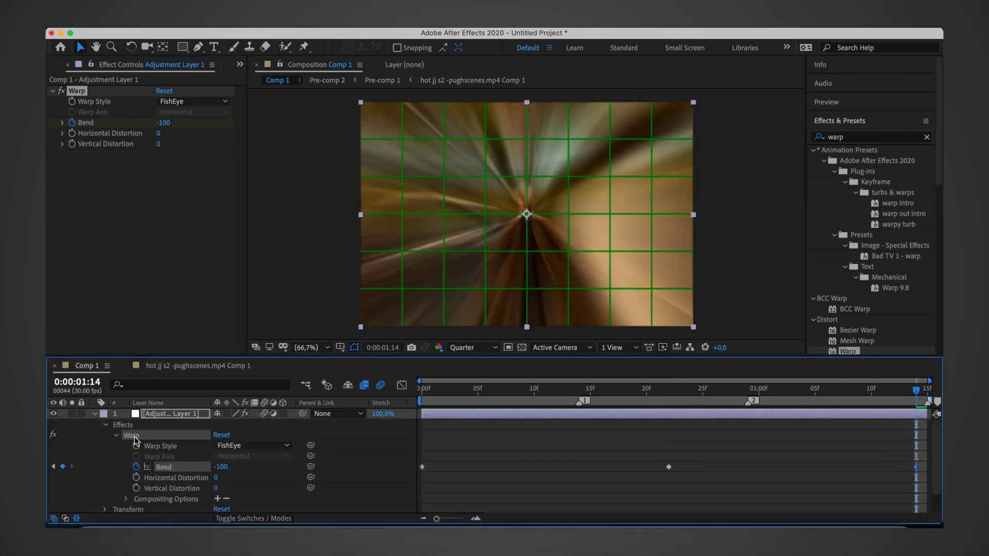
pyautogui.click(703, 389)
pyautogui.moveTo(425, 478); pyautogui.dragTo(422, 482)
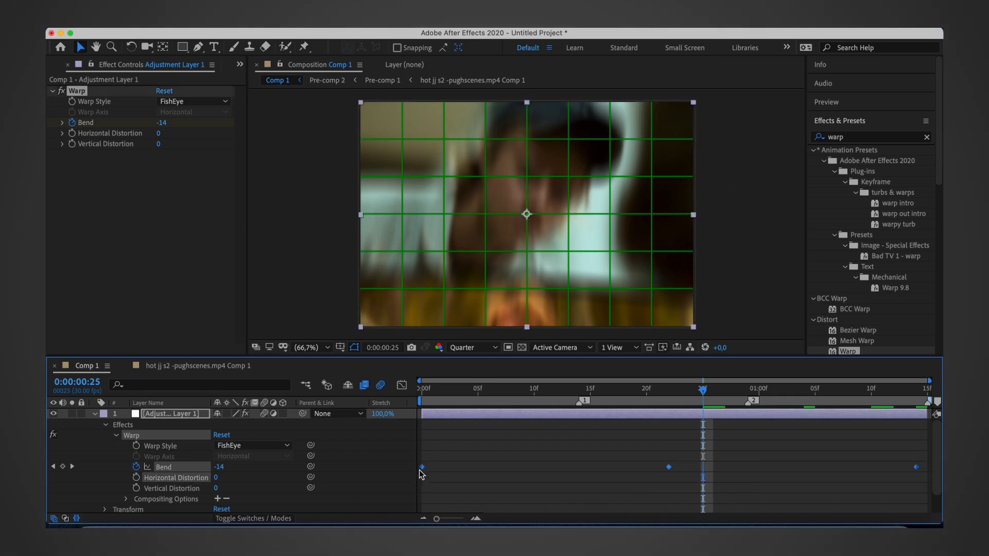
pyautogui.rightClick(422, 468)
pyautogui.moveTo(464, 512)
pyautogui.click(591, 430)
# Step: Reshape the Bend curve in the Graph Editor so it recovers fast and plunges back at the end
pyautogui.hotkey('shift', 'F3')
pyautogui.press('Home')
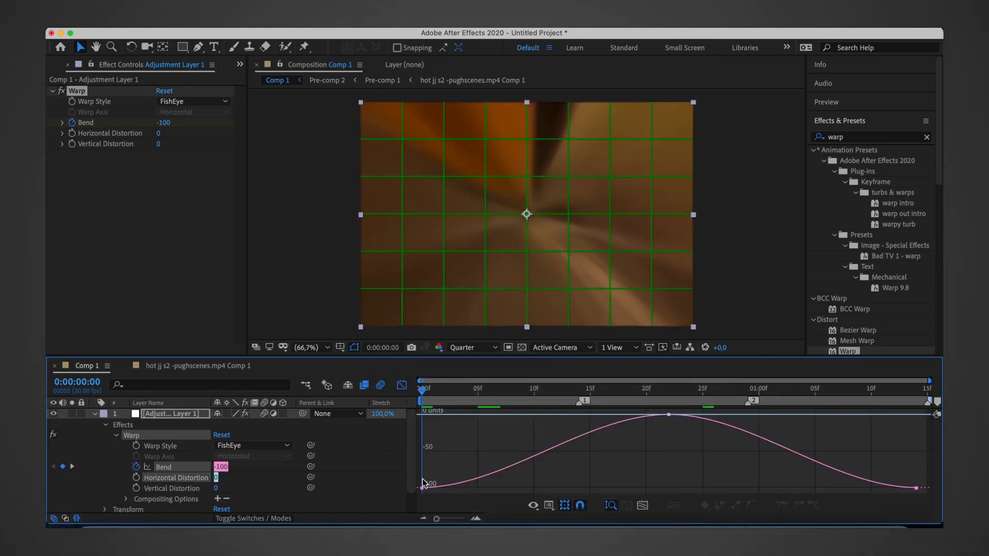
pyautogui.press('space')
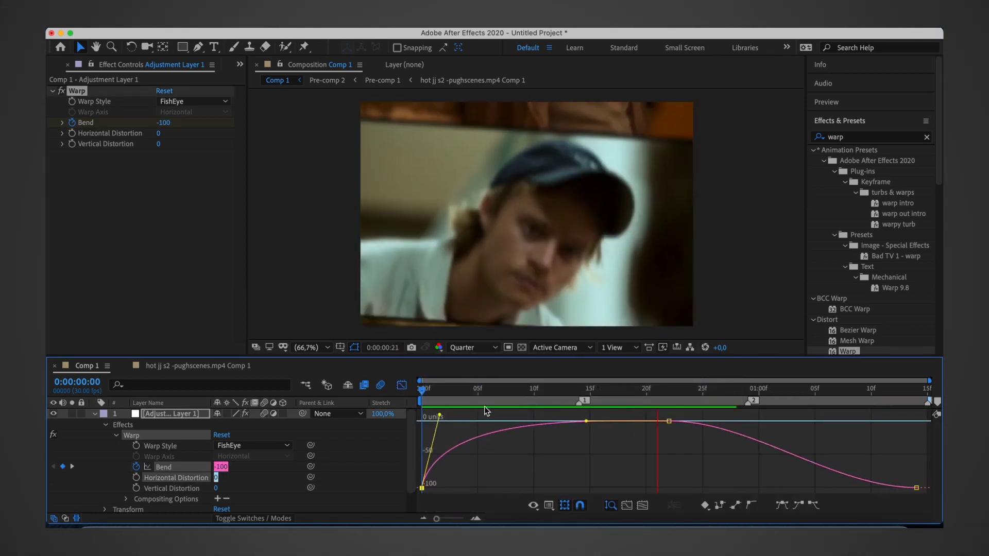
pyautogui.click(830, 472)
pyautogui.moveTo(836, 491); pyautogui.dragTo(870, 420)
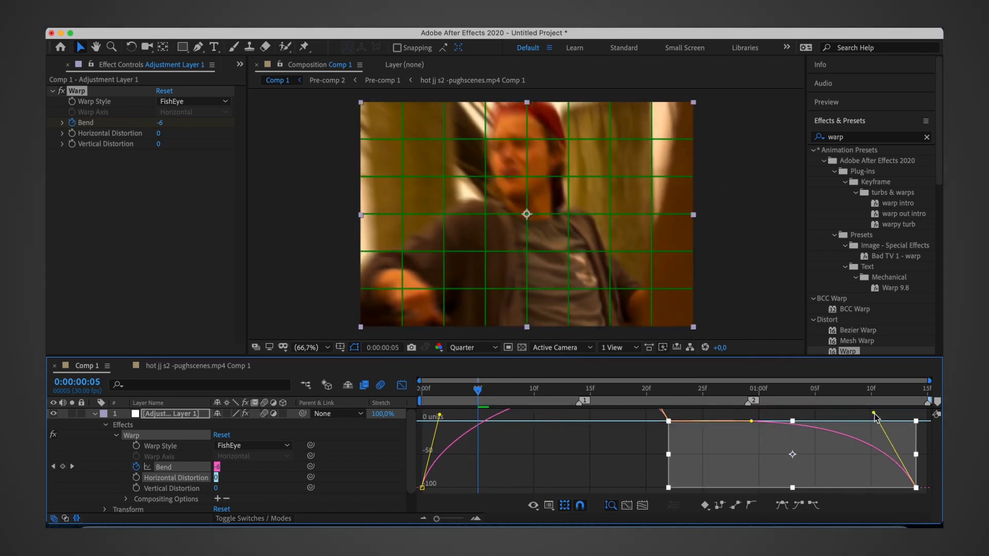
pyautogui.click(596, 484)
pyautogui.moveTo(639, 417); pyautogui.dragTo(747, 416)
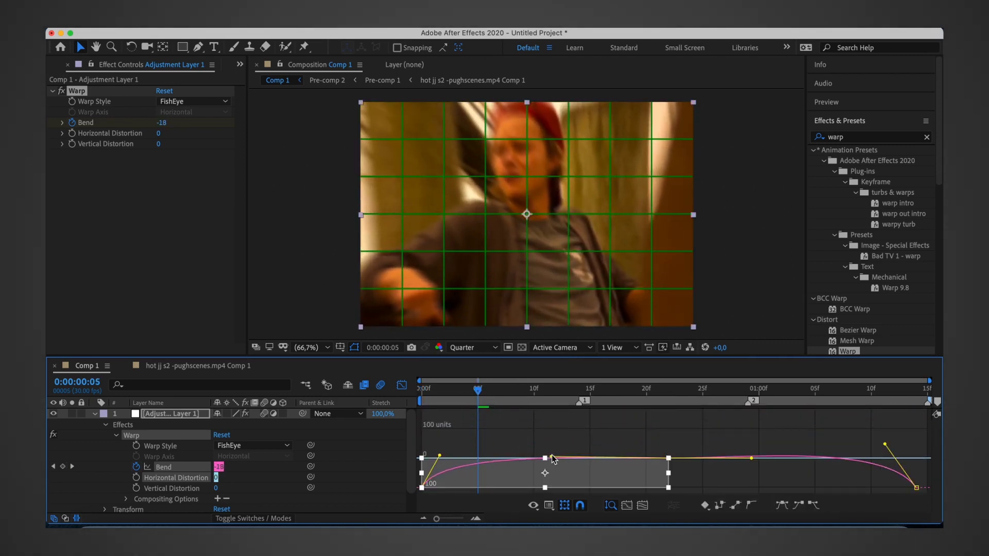
pyautogui.click(757, 459)
pyautogui.press('space')
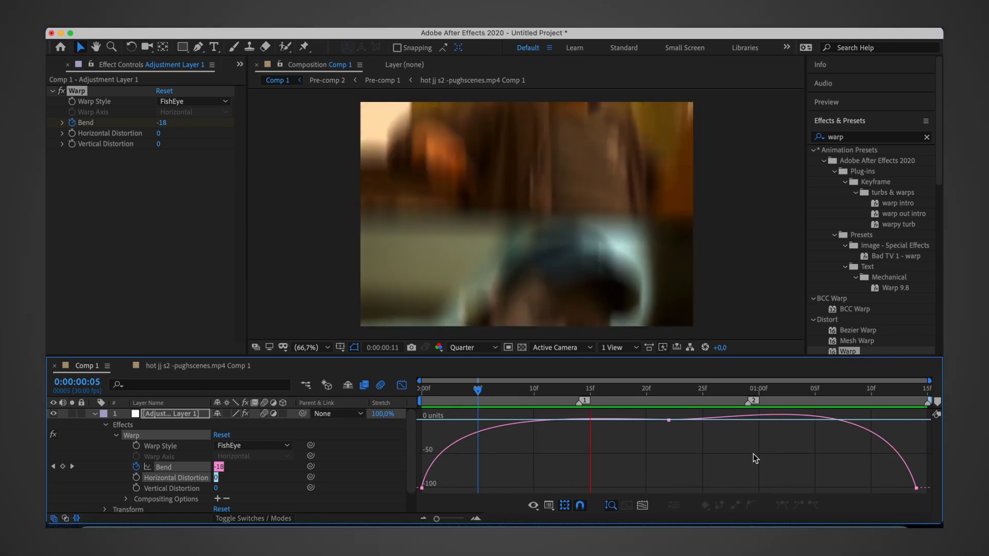
pyautogui.press('space')
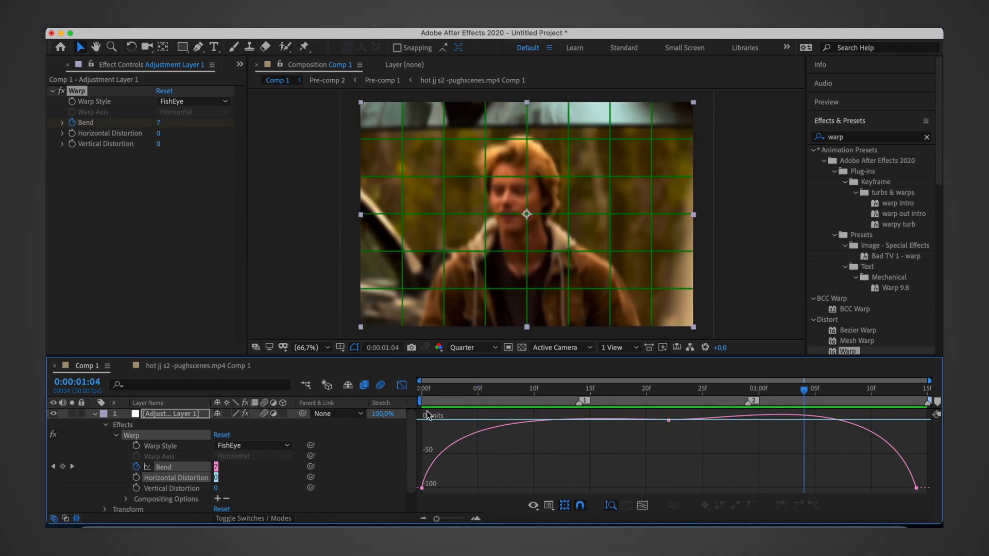
pyautogui.click(402, 386)
pyautogui.click(95, 414)
# Step: Add an Exposure effect to Pre-comp 2 with a brighter exposure value
pyautogui.click(421, 389)
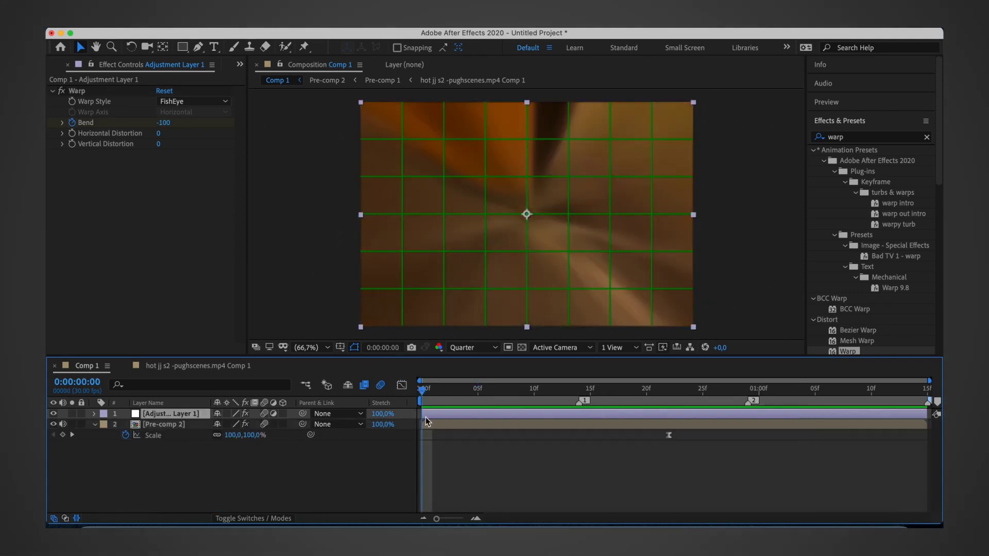
pyautogui.click(159, 424)
pyautogui.click(927, 137)
pyautogui.scroll(-5, 871, 207)
pyautogui.moveTo(865, 203); pyautogui.dragTo(223, 208)
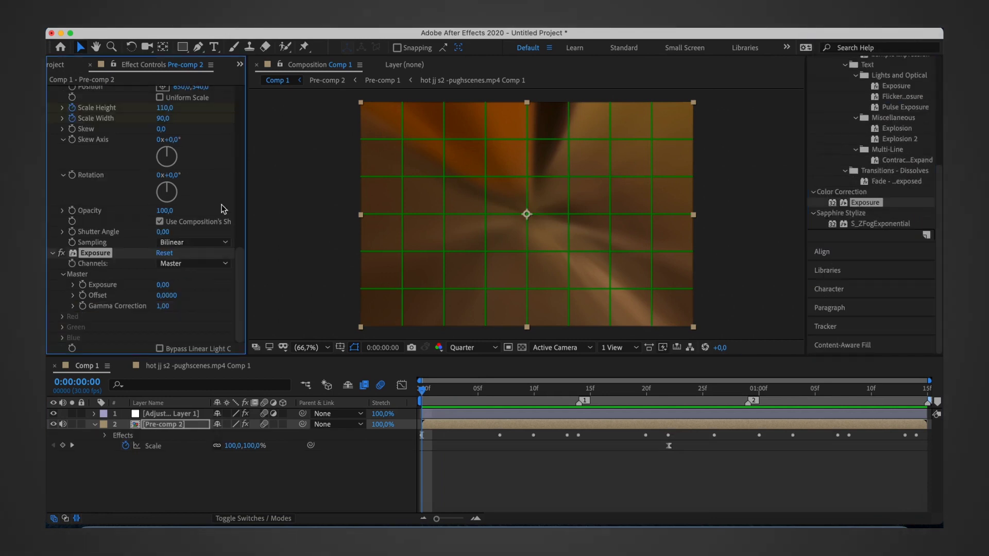
pyautogui.press('Return')
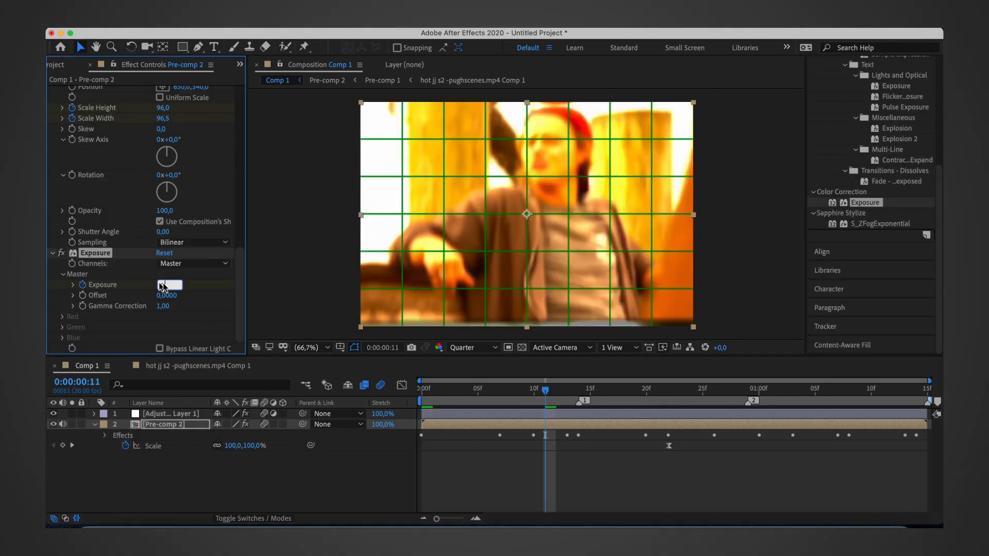
# Step: Keyframe the exposure flash at frame 26 and marker 2, then preview from the start
pyautogui.moveTo(542, 395); pyautogui.dragTo(579, 396)
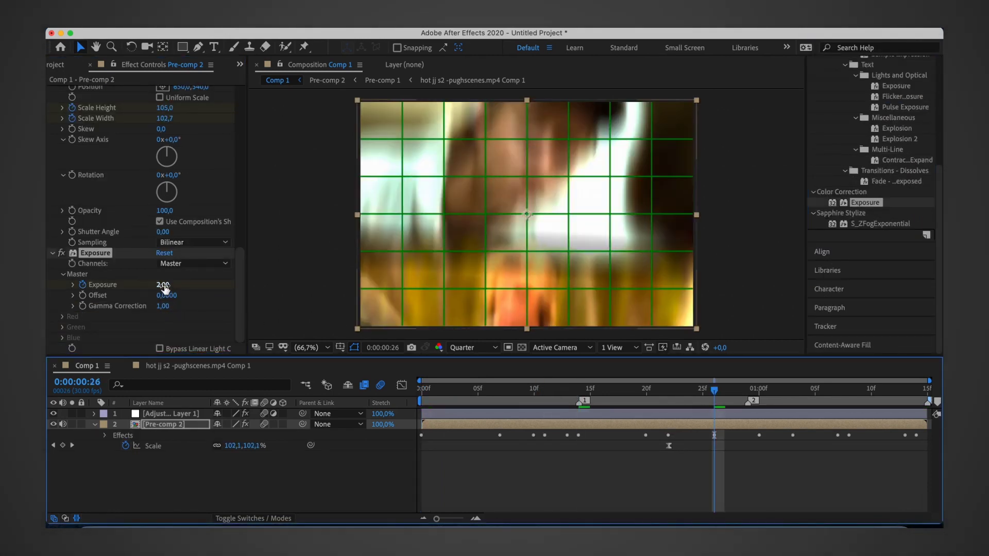
pyautogui.moveTo(715, 398); pyautogui.dragTo(748, 399)
pyautogui.click(566, 483)
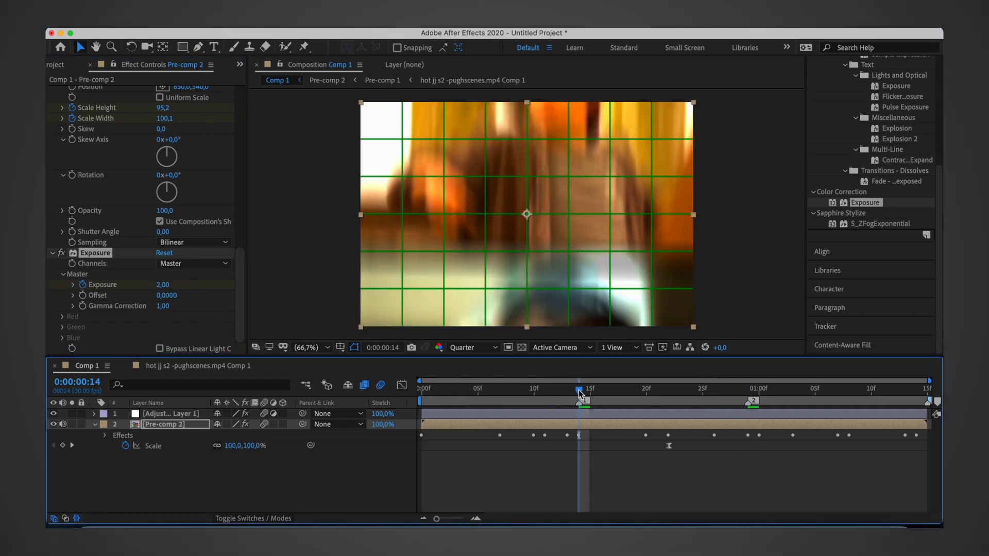
pyautogui.press('Home')
pyautogui.press('space')
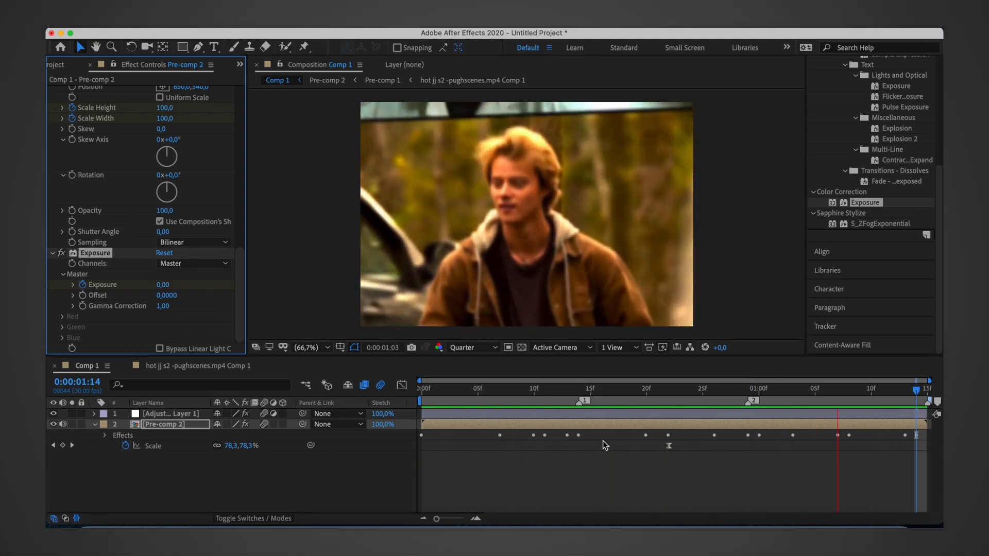
pyautogui.click(602, 440)
# Step: Expand the Transform effect and step through the Scale Width and Scale Height keyframes
pyautogui.click(105, 435)
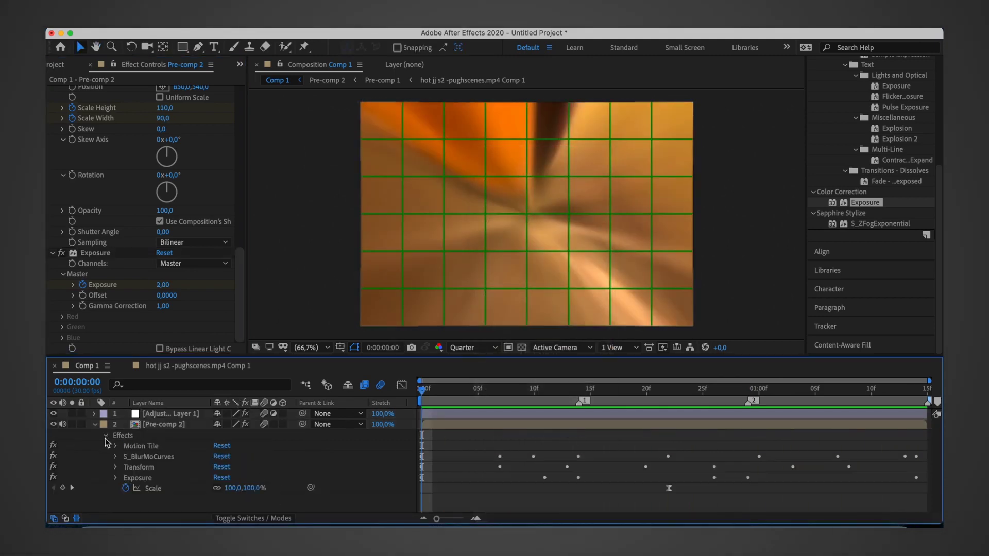
pyautogui.click(117, 414)
pyautogui.click(223, 456)
pyautogui.click(220, 466)
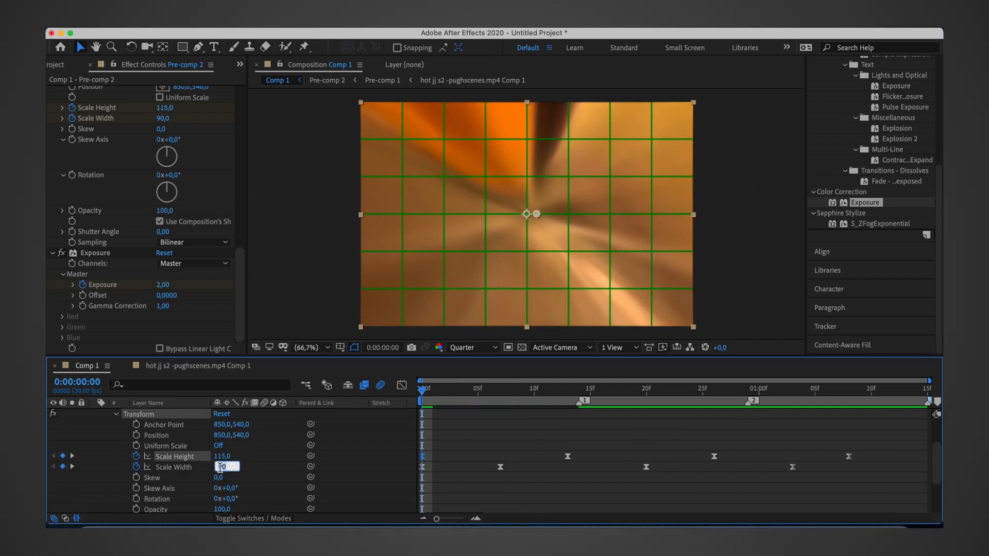
pyautogui.press('k')
pyautogui.press('Return')
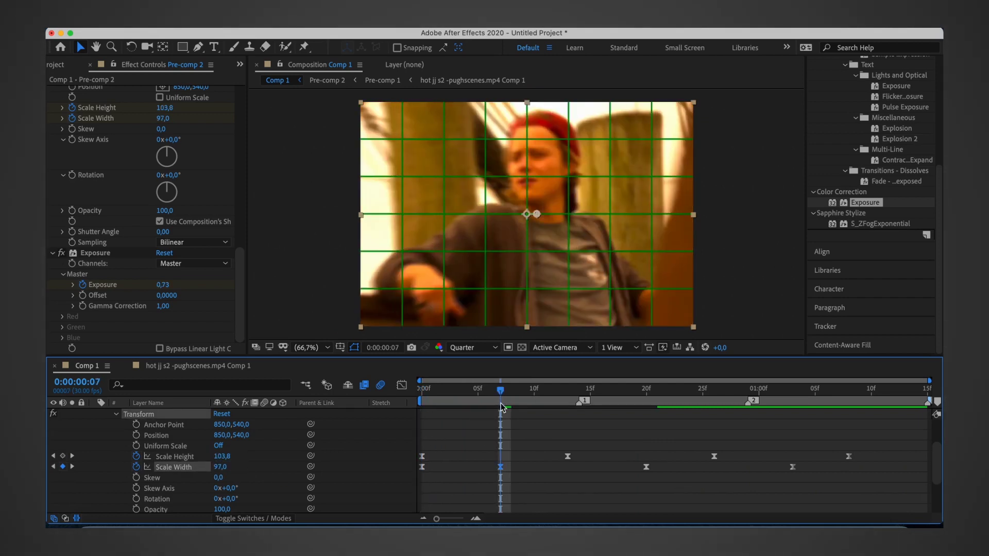
pyautogui.press('k')
pyautogui.press('Return')
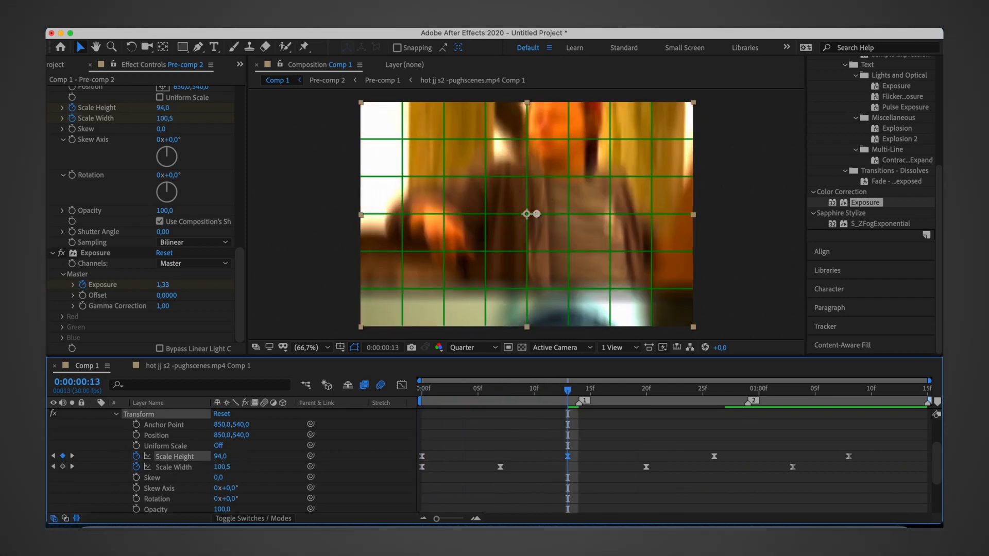
pyautogui.press('k')
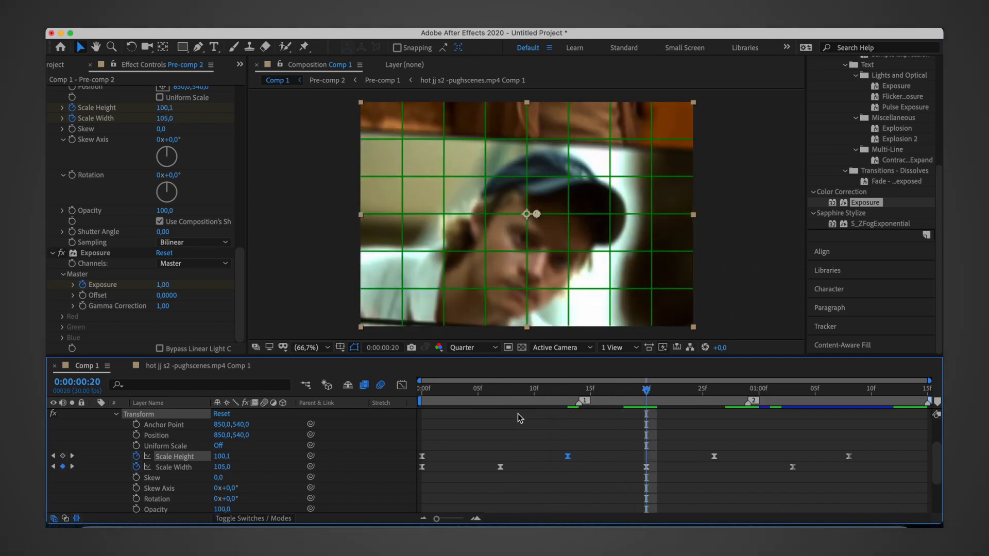
pyautogui.press('space')
pyautogui.press('space')
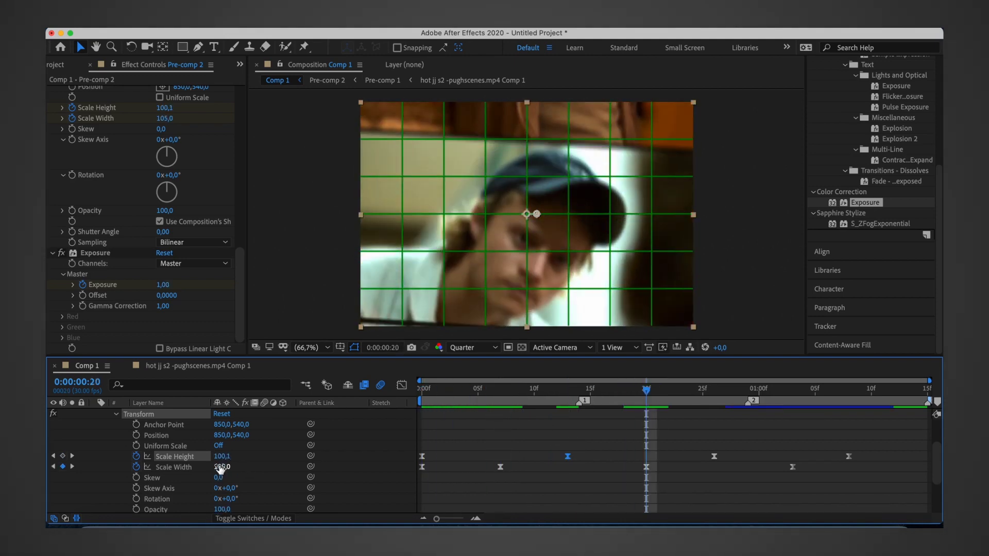
# Step: Set Scale Width to 93, Scale Height to 107, and adjust the Scale Width key at frame 20
pyautogui.write('3')
pyautogui.press('Return')
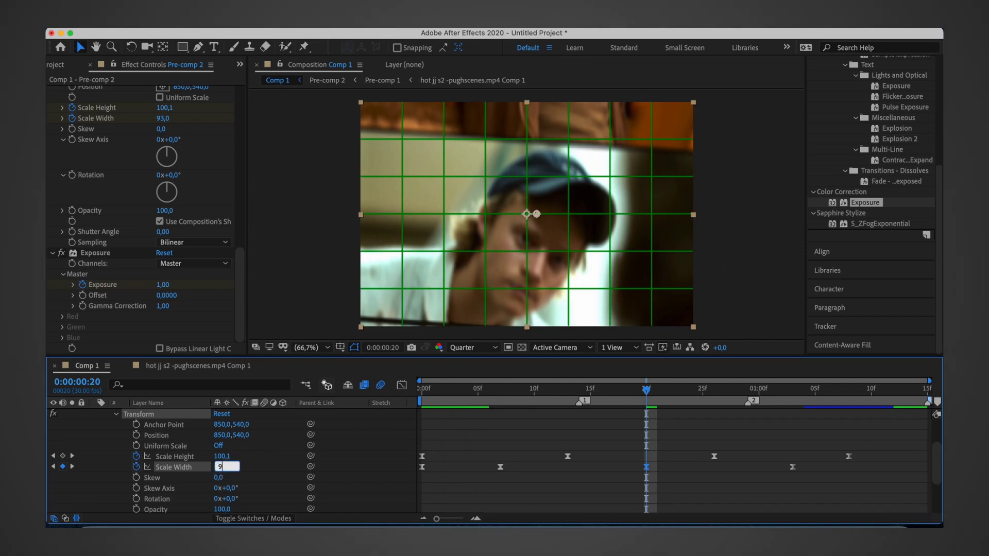
pyautogui.press('Return')
pyautogui.press('space')
pyautogui.write('107')
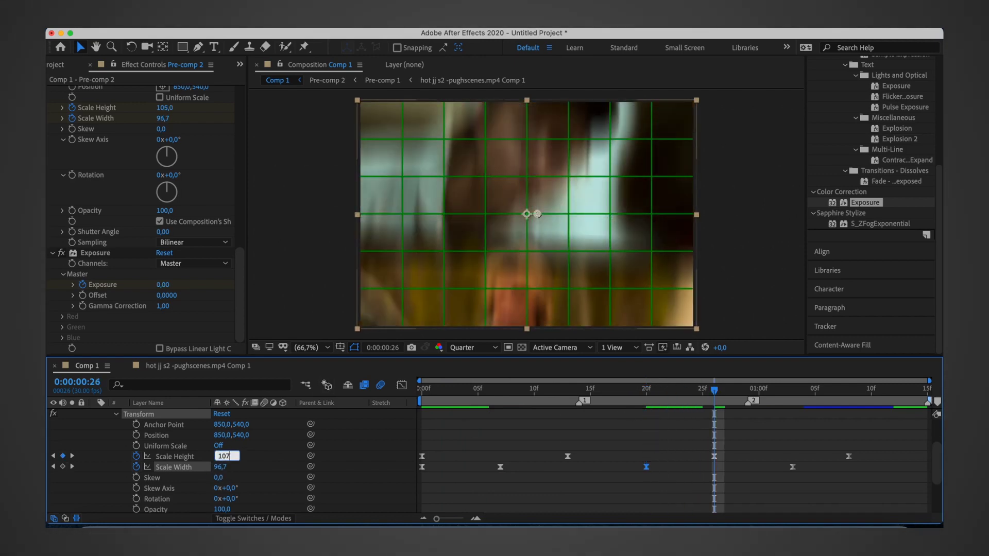
pyautogui.press('Return')
pyautogui.press('space')
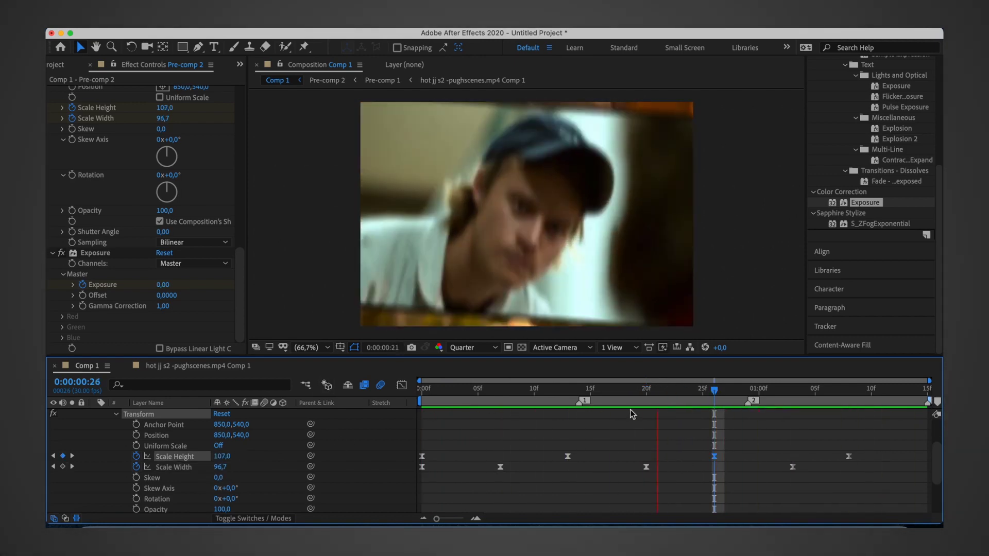
pyautogui.click(598, 394)
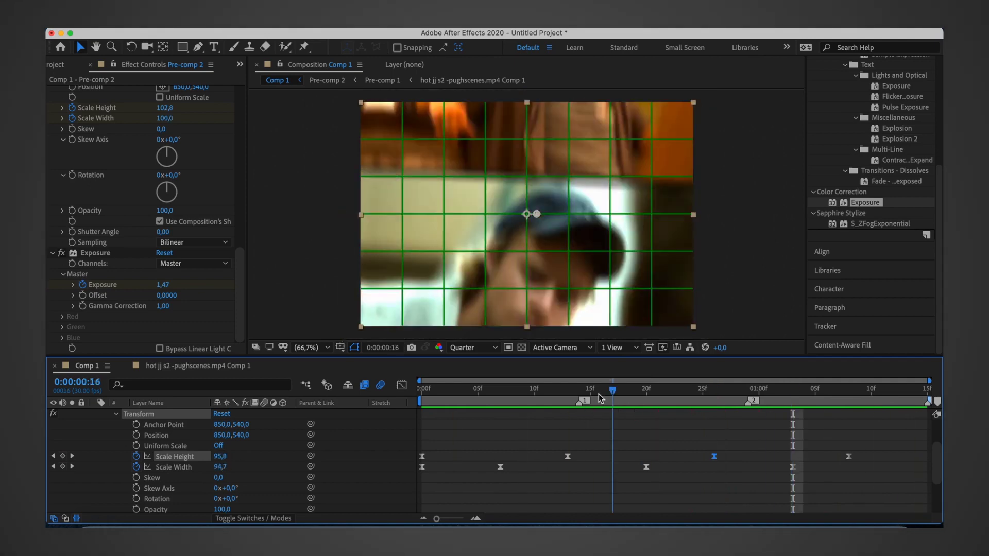
pyautogui.moveTo(599, 394); pyautogui.dragTo(645, 395)
pyautogui.press('Return')
pyautogui.press('space')
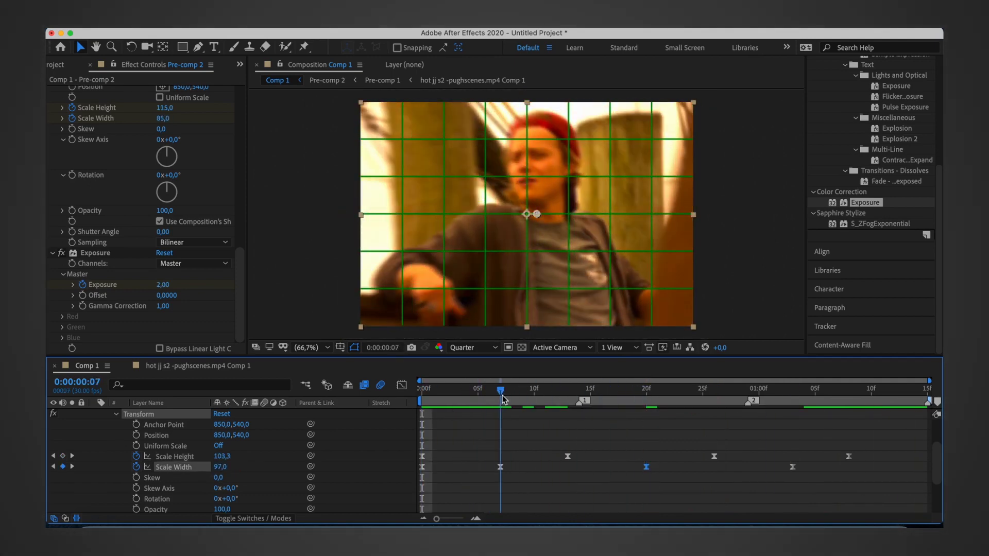
# Step: Set Scale Width to 115 at frame 0 and preview the transition
pyautogui.press('Home')
pyautogui.press('Return')
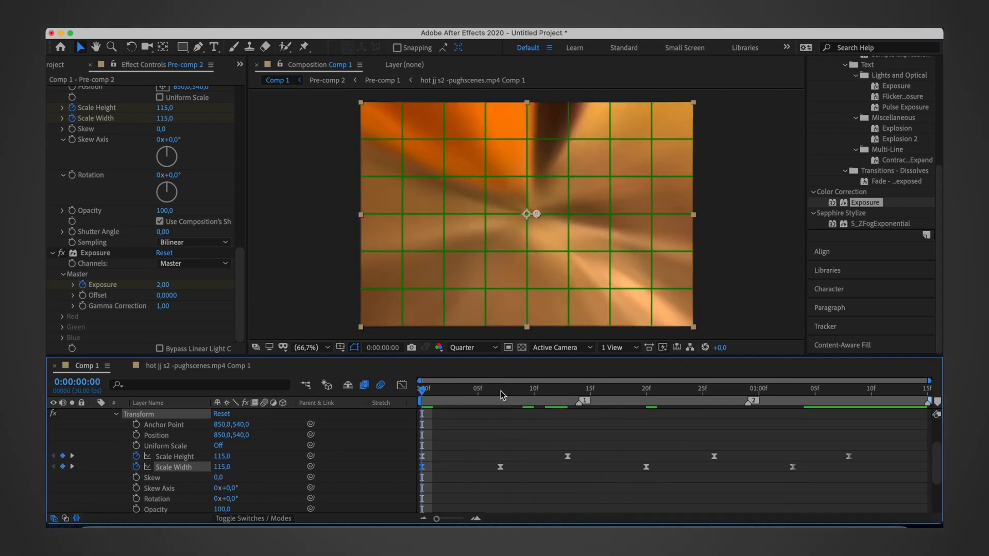
pyautogui.press('k')
pyautogui.press('space')
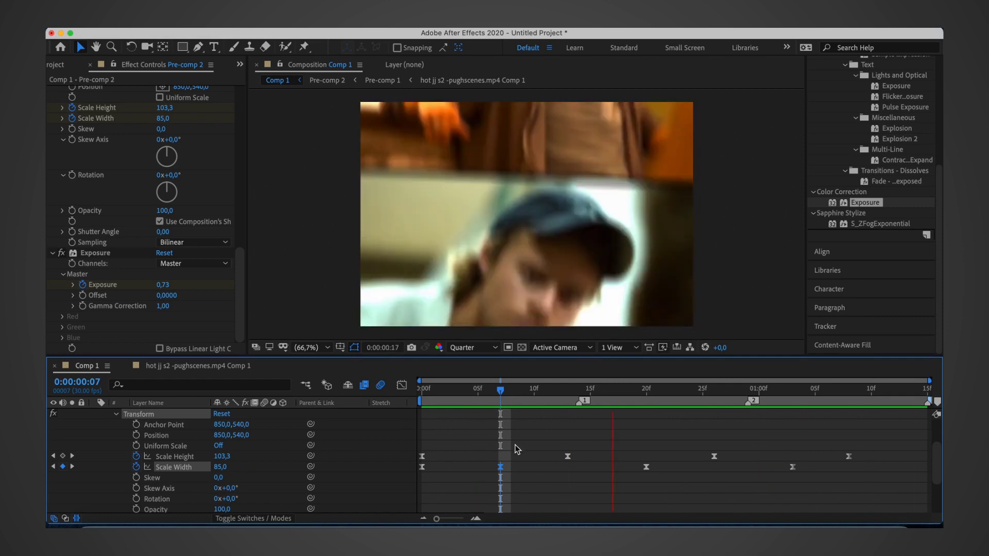
pyautogui.press('space')
pyautogui.press('space')
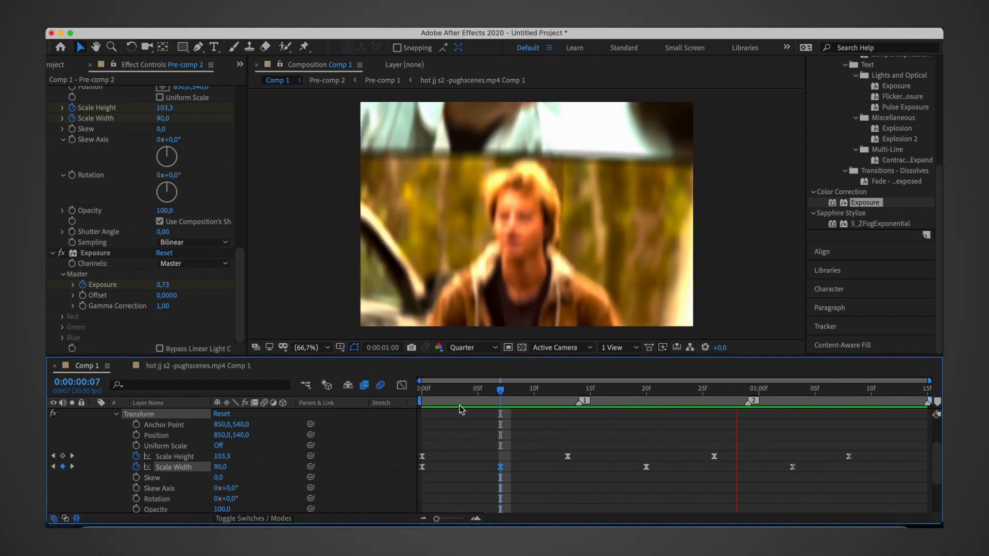
pyautogui.click(369, 394)
# Step: Set Scale Height to 92 at frame 13 and 110 at frame 26
pyautogui.press('k')
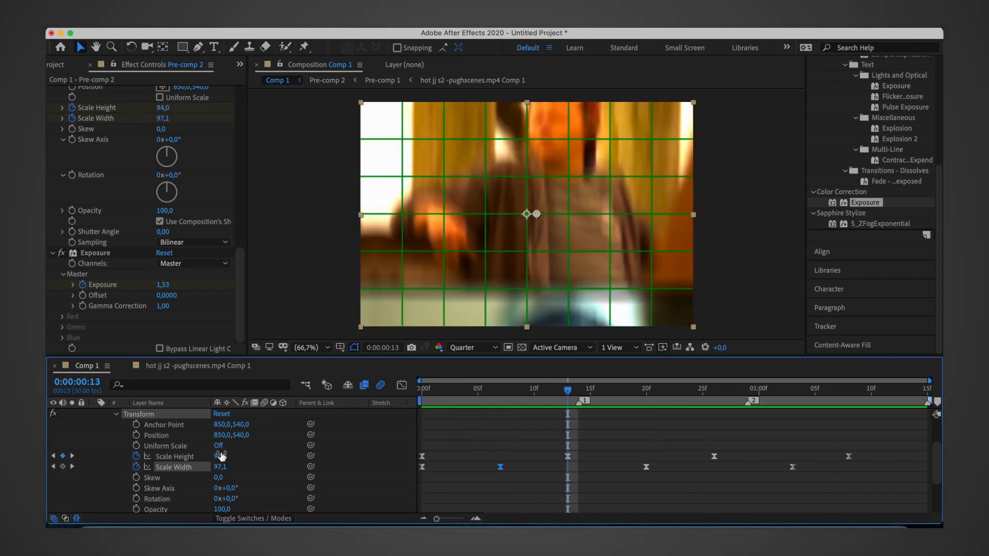
pyautogui.press('Return')
pyautogui.press('space')
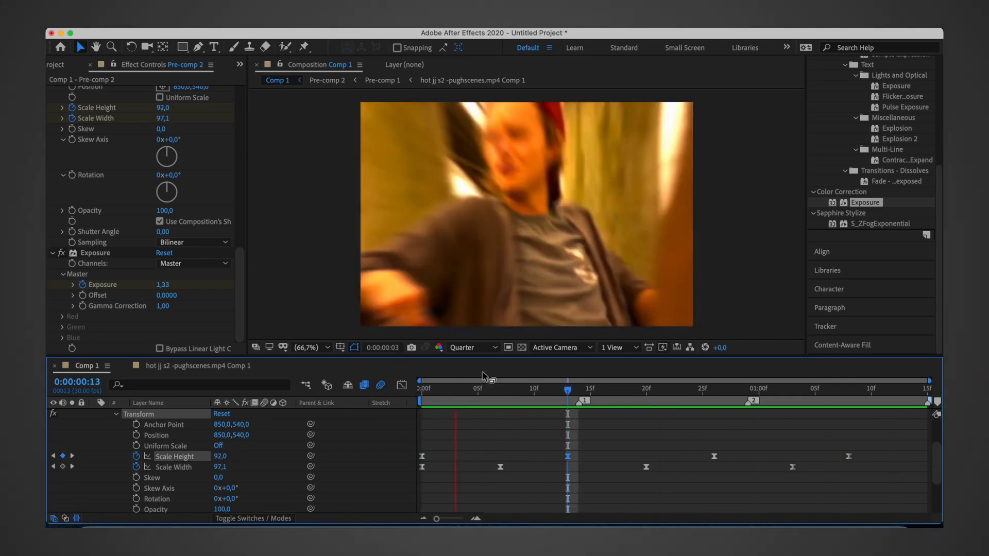
pyautogui.click(680, 392)
pyautogui.write('k')
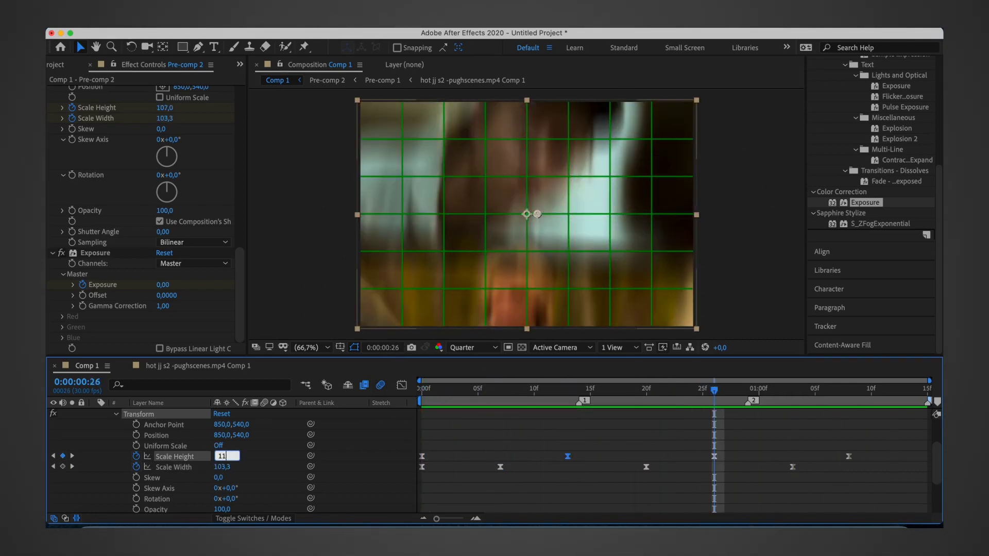
pyautogui.write('0')
pyautogui.press('Return')
pyautogui.press('space')
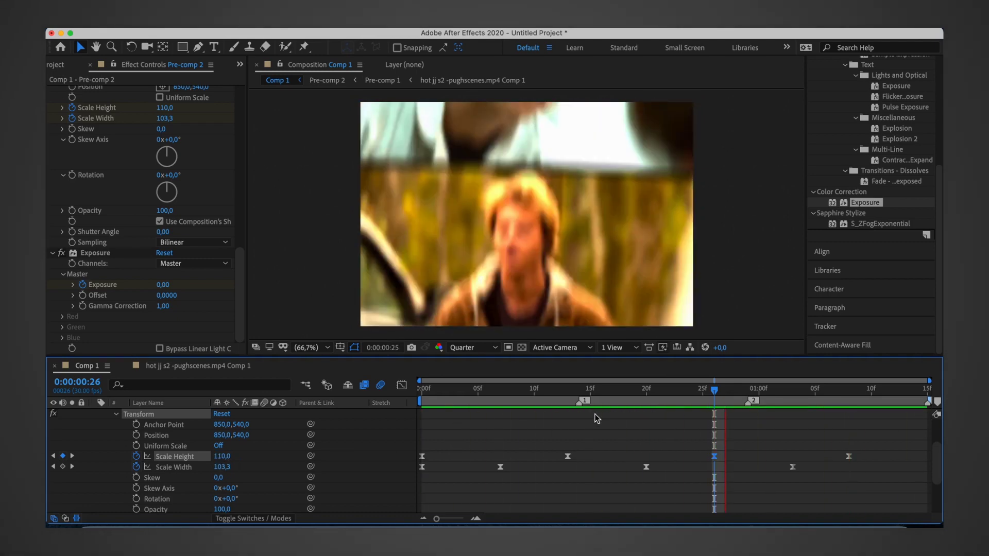
pyautogui.scroll(3, 90, 433)
# Step: Apply Optics Compensation ('opti') to Pre-comp 2 with reversed lens distortion and a Field Of View value
pyautogui.click(94, 424)
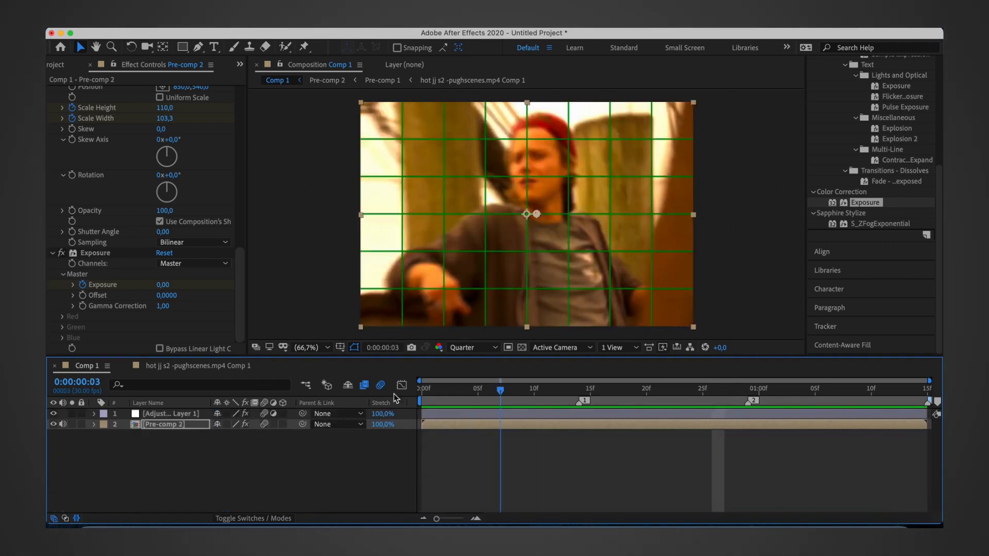
pyautogui.press('Home')
pyautogui.hotkey('ctrl', '5')
pyautogui.write('opti')
pyautogui.doubleClick(855, 204)
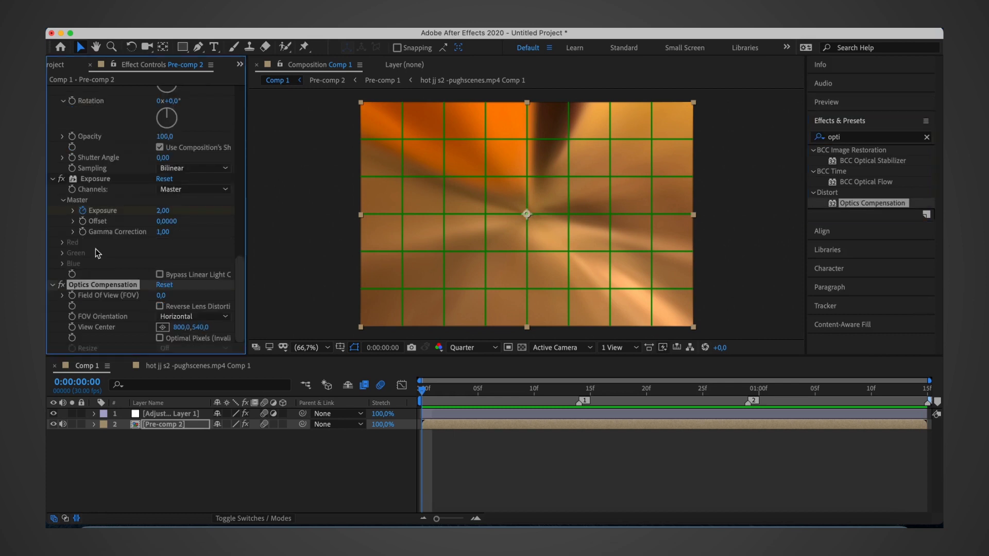
pyautogui.click(162, 295)
# Step: Keyframe Field Of View from 70 down to 0 at frame 18 with Easy Ease In
pyautogui.click(94, 425)
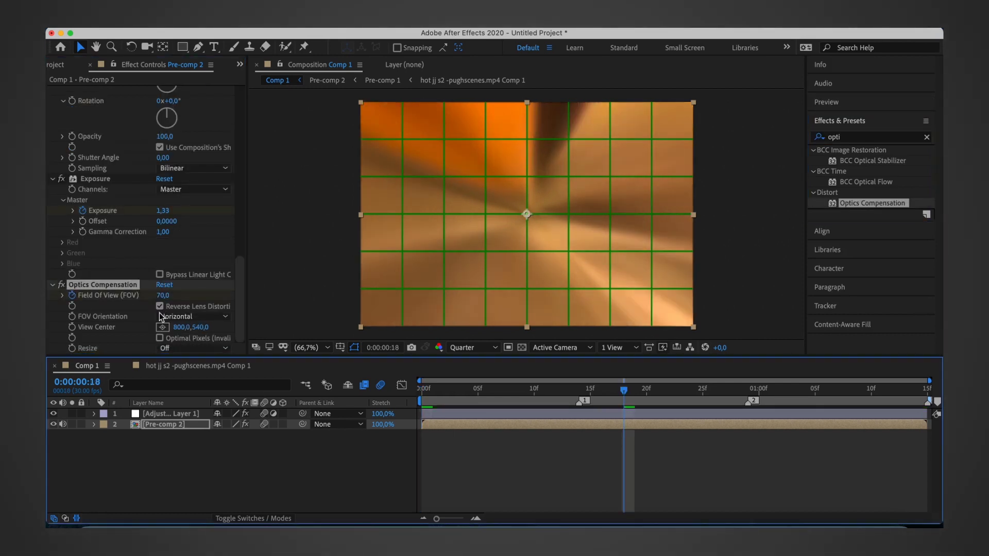
pyautogui.scroll(-1, 117, 409)
pyautogui.click(116, 456)
pyautogui.click(117, 457)
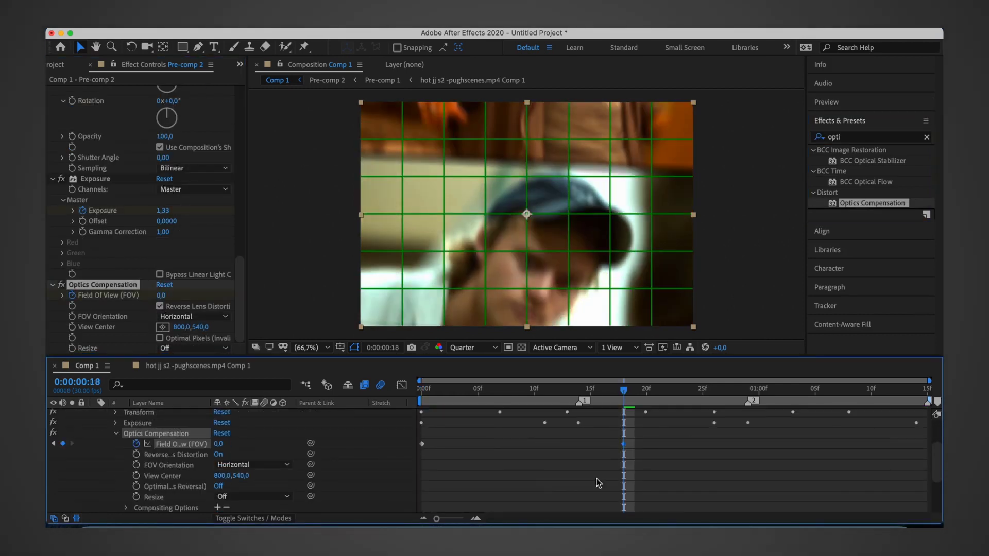
pyautogui.rightClick(423, 444)
pyautogui.moveTo(515, 511)
pyautogui.click(593, 443)
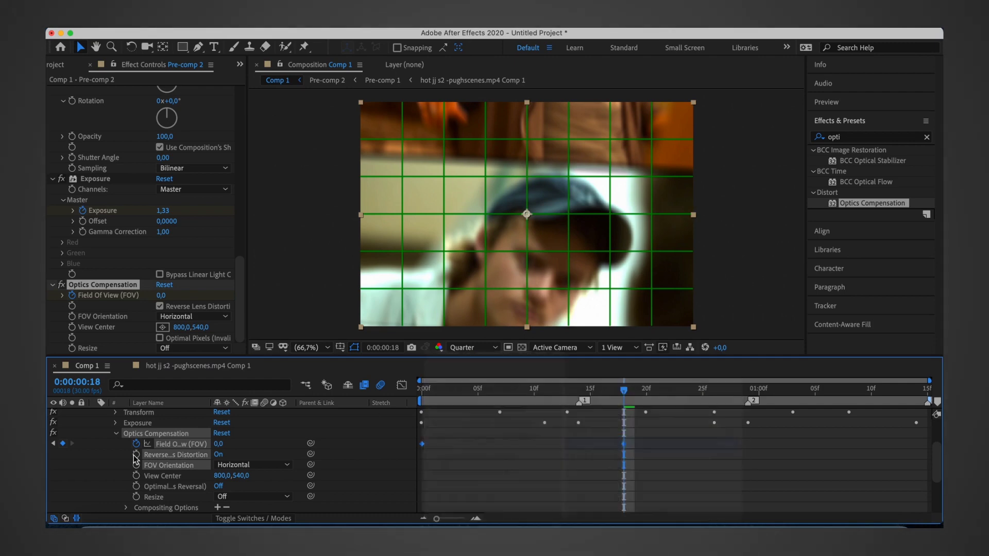
pyautogui.click(94, 425)
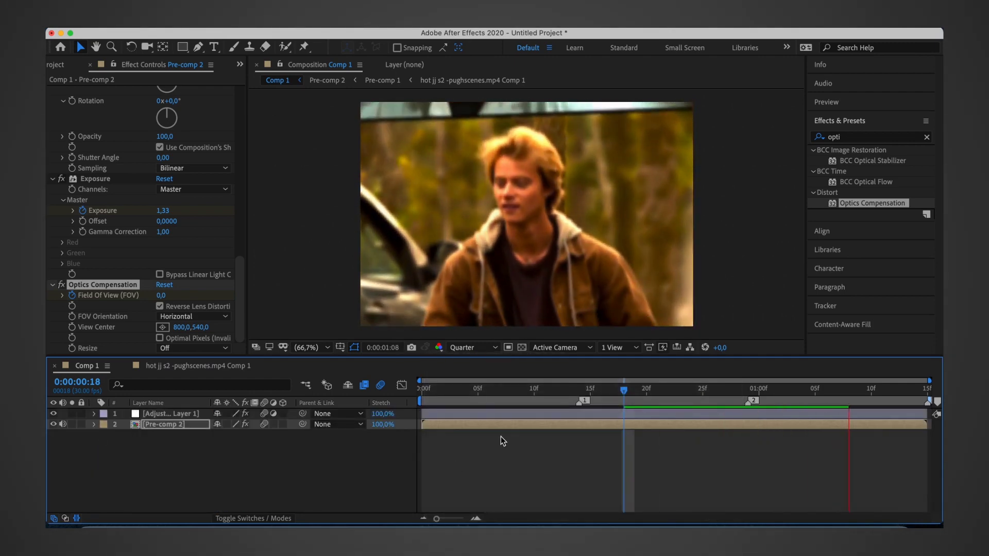
pyautogui.press('F2')
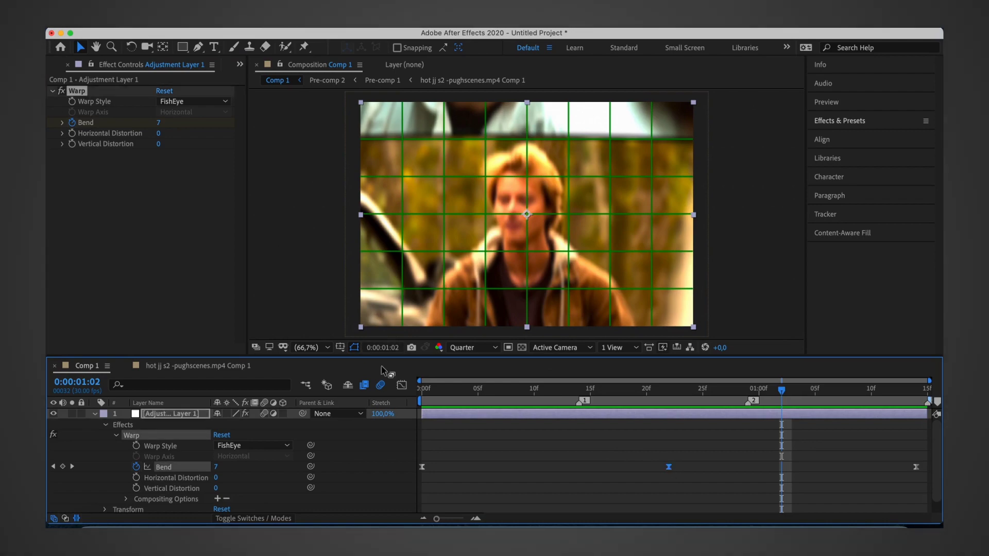
# Step: View the Warp Bend curve in the Graph Editor and preview the warp
pyautogui.click(401, 385)
pyautogui.press('space')
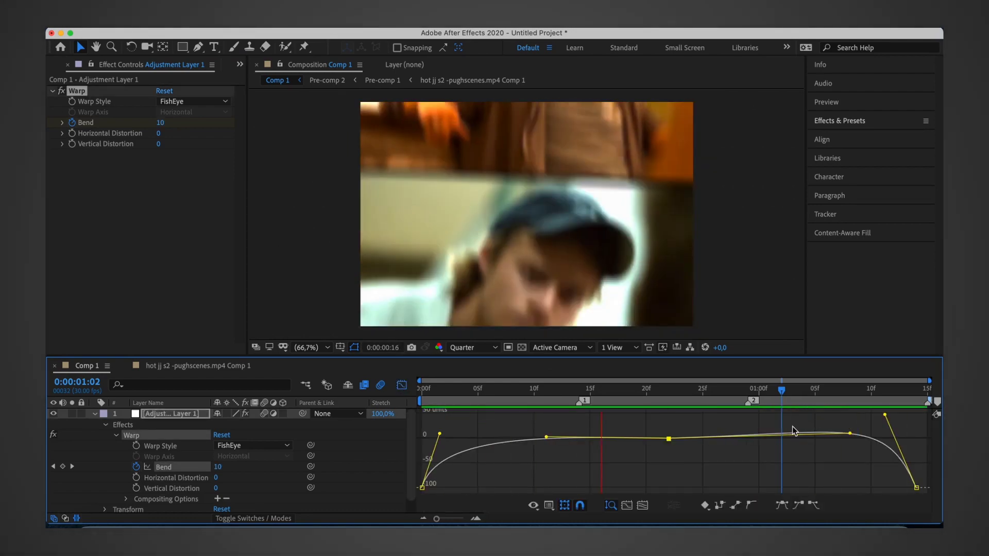